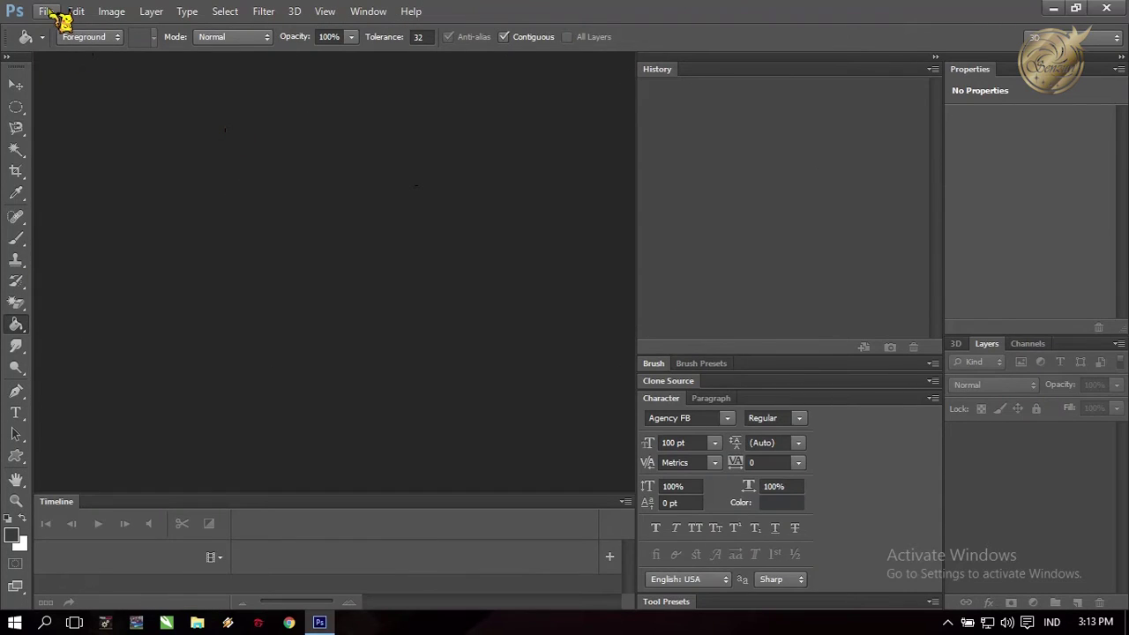
# Step: Create a new 1316×856 px, 300 ppi RGB document with a white background
pyautogui.click(47, 11)
pyautogui.click(66, 26)
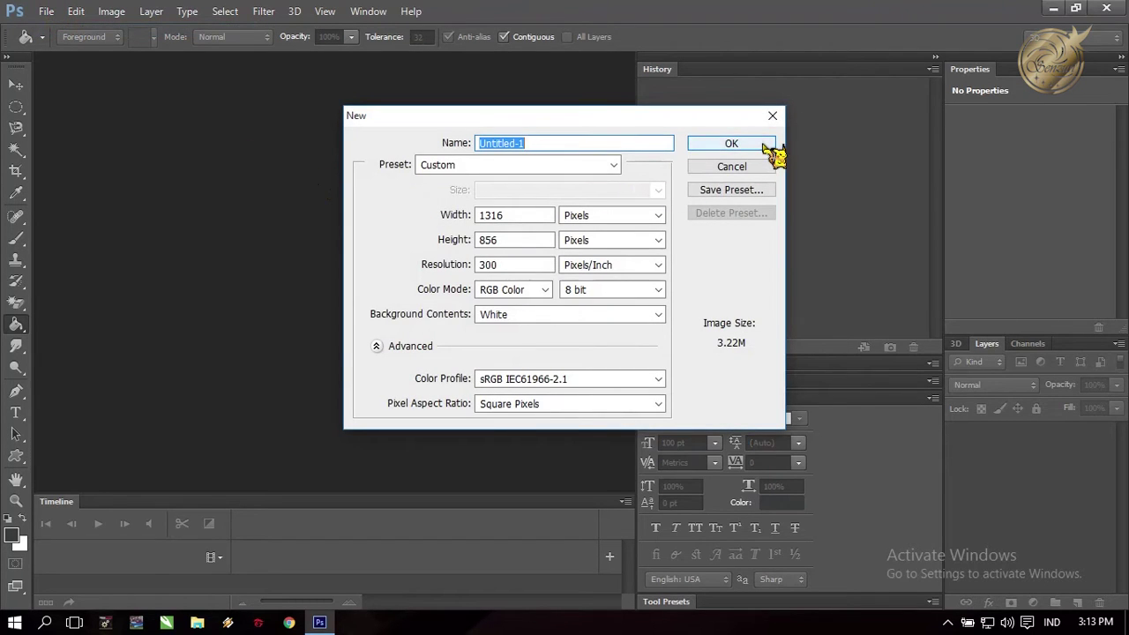
pyautogui.click(764, 147)
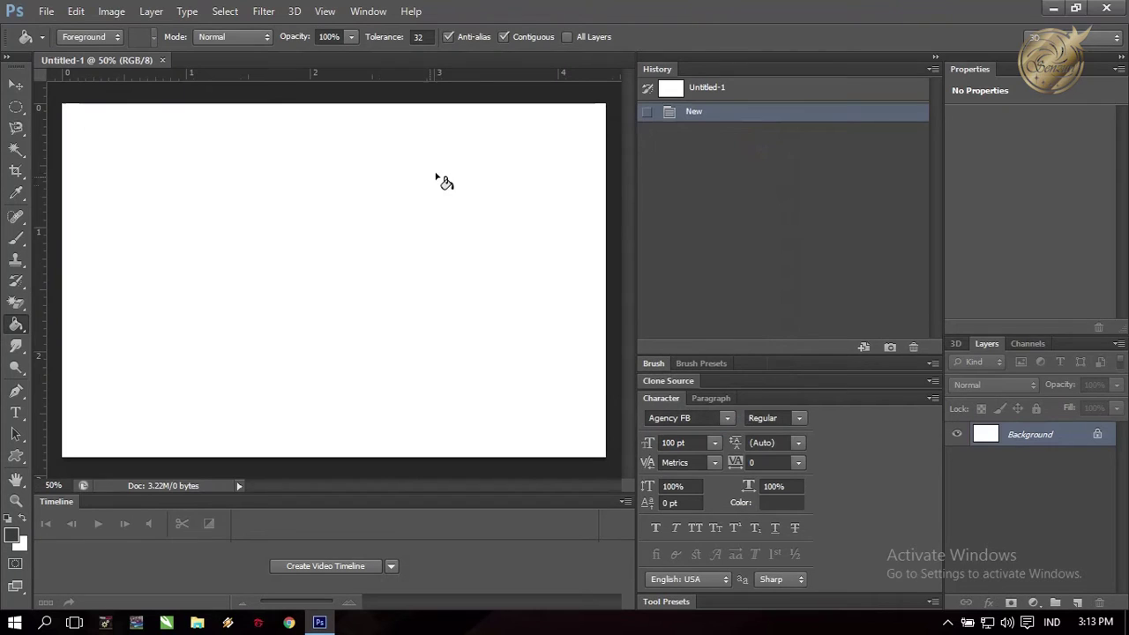
# Step: Select a circle left of centre and fill it dark grey on a new layer
pyautogui.click(16, 107)
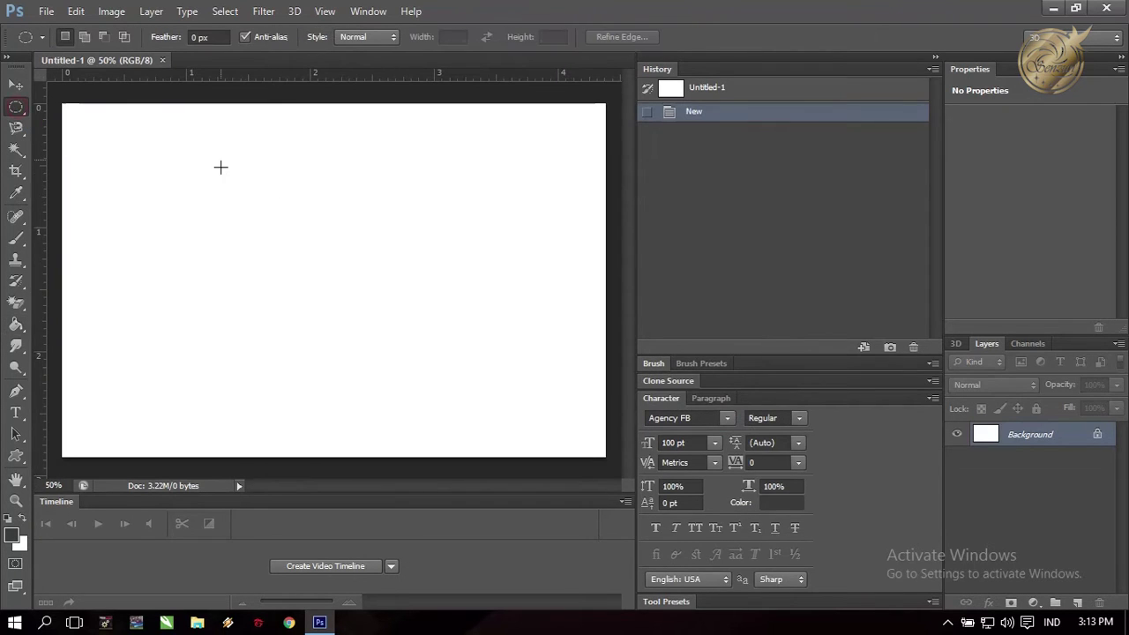
pyautogui.moveTo(221, 154)
pyautogui.mouseDown()
pyautogui.moveTo(328, 301)
pyautogui.moveTo(394, 364)
pyautogui.moveTo(430, 363)
pyautogui.mouseUp()
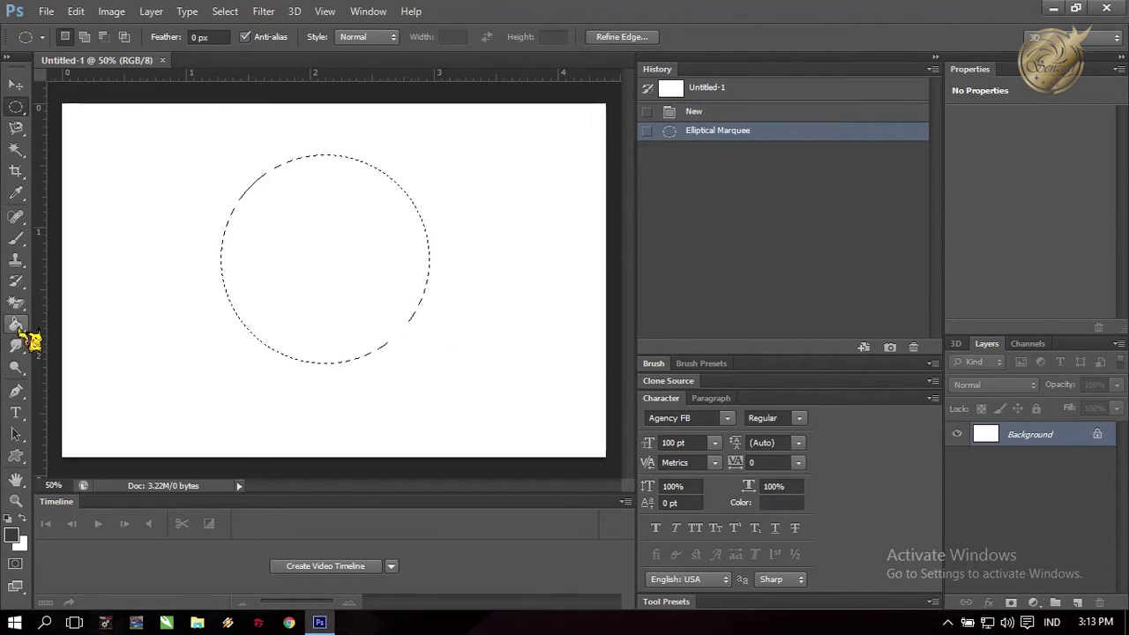
pyautogui.click(1078, 602)
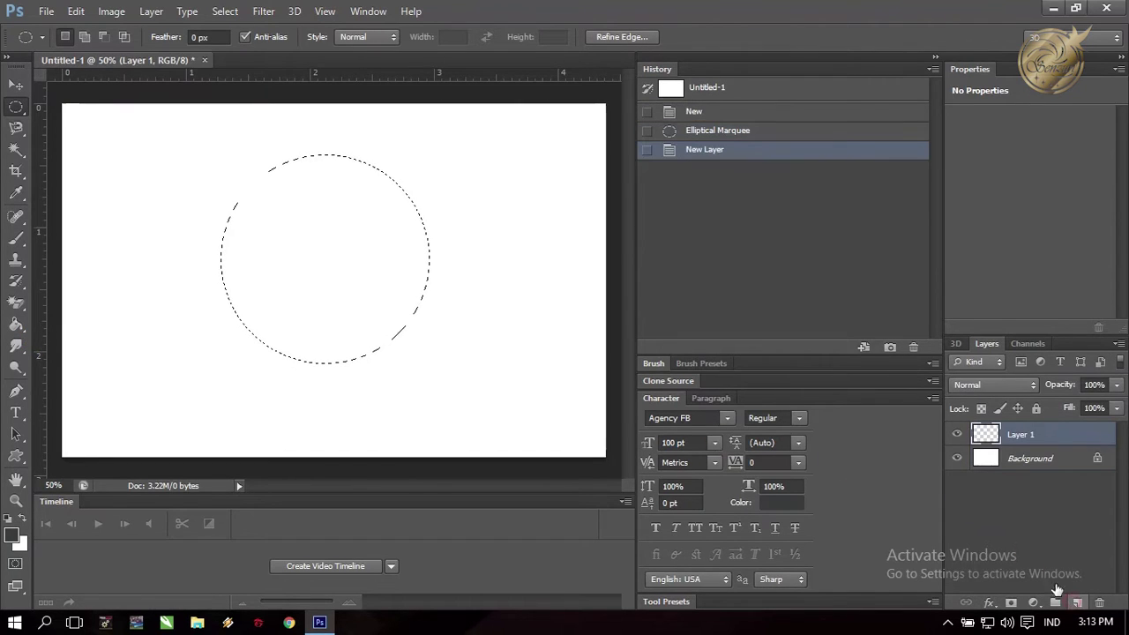
pyautogui.click(15, 325)
pyautogui.click(288, 231)
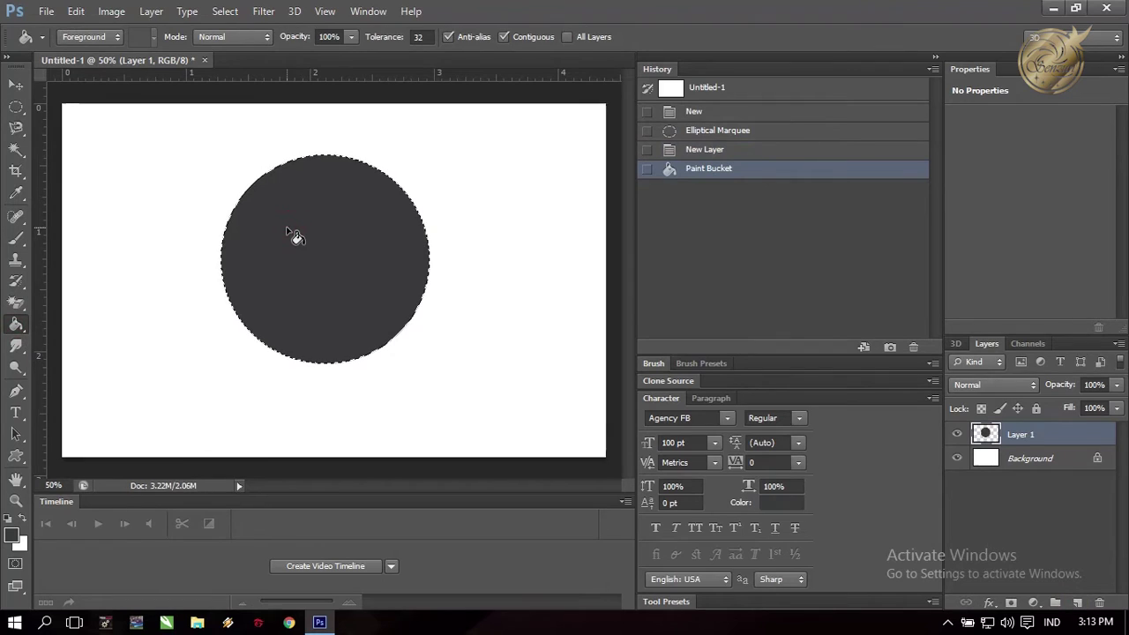
# Step: Nudge the filled circle slightly right and down, then deselect it
pyautogui.click(17, 85)
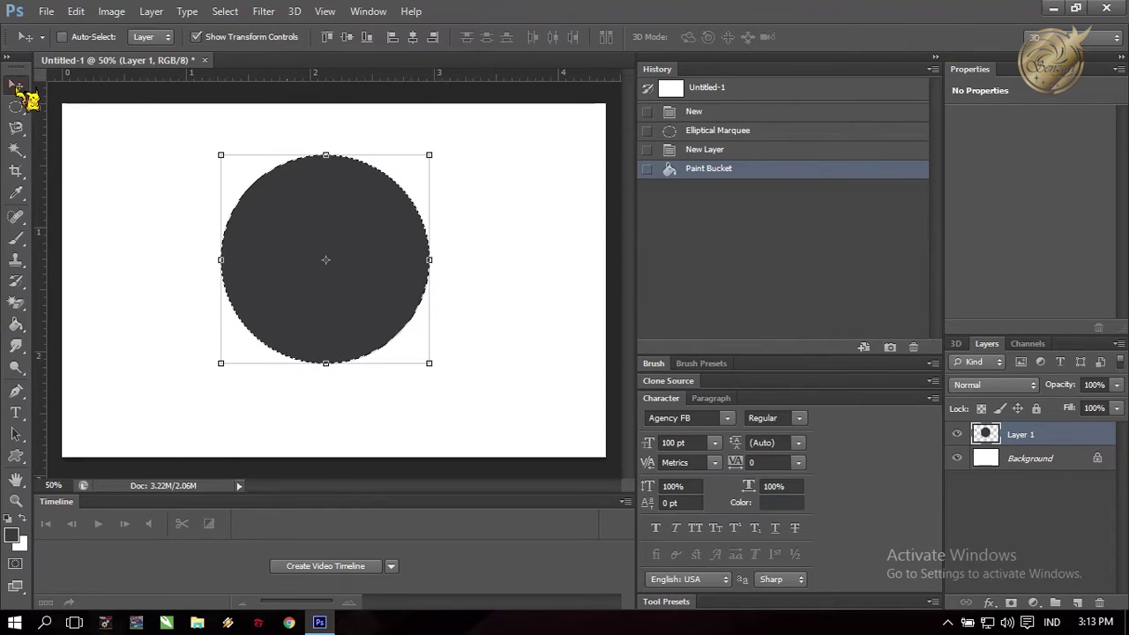
pyautogui.press('Right')
pyautogui.press('Right')
pyautogui.press('Right')
pyautogui.press('Down')
pyautogui.press('Down')
pyautogui.press('Down')
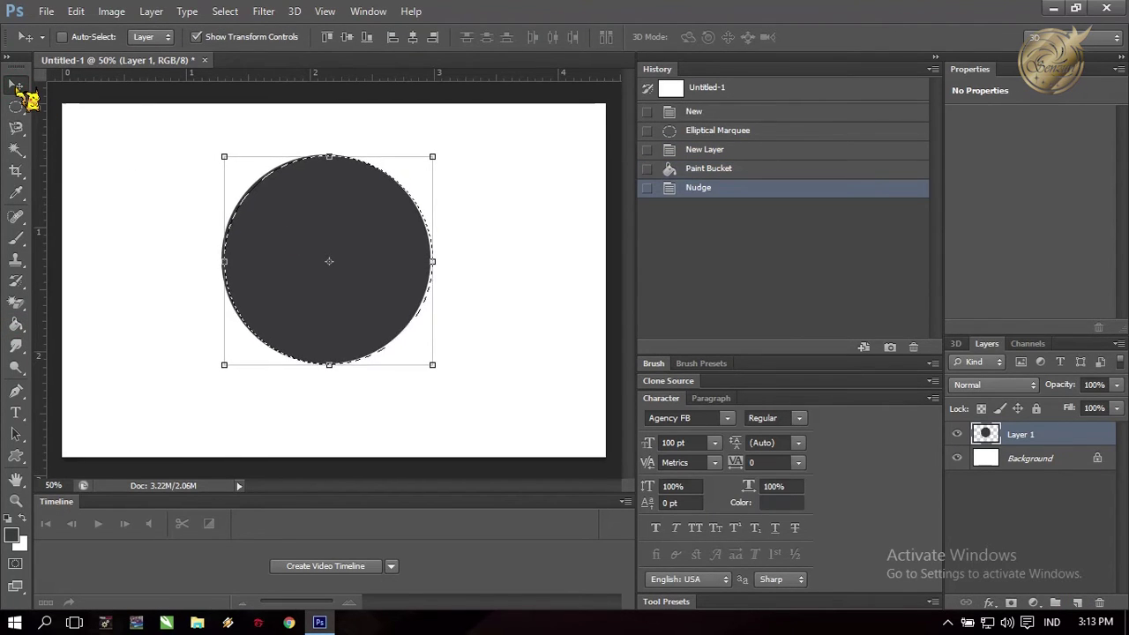
pyautogui.press('Down')
pyautogui.press('Down')
pyautogui.press('Down')
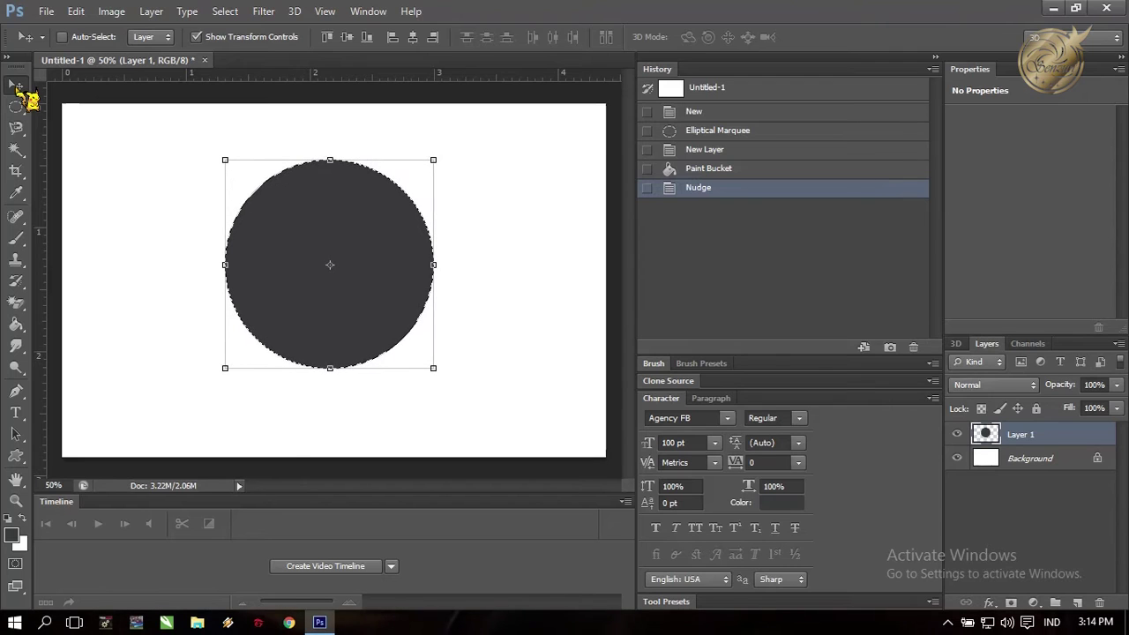
pyautogui.hotkey('ctrl', 'd')
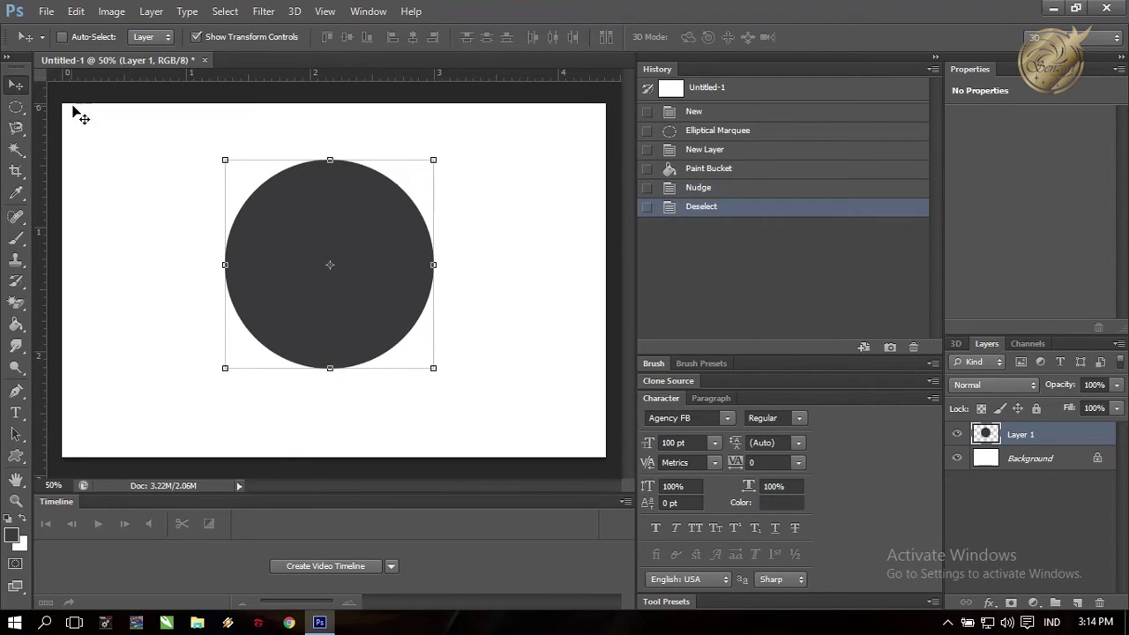
# Step: Draw a ring custom-shape path just outside the dark circle
pyautogui.click(16, 455)
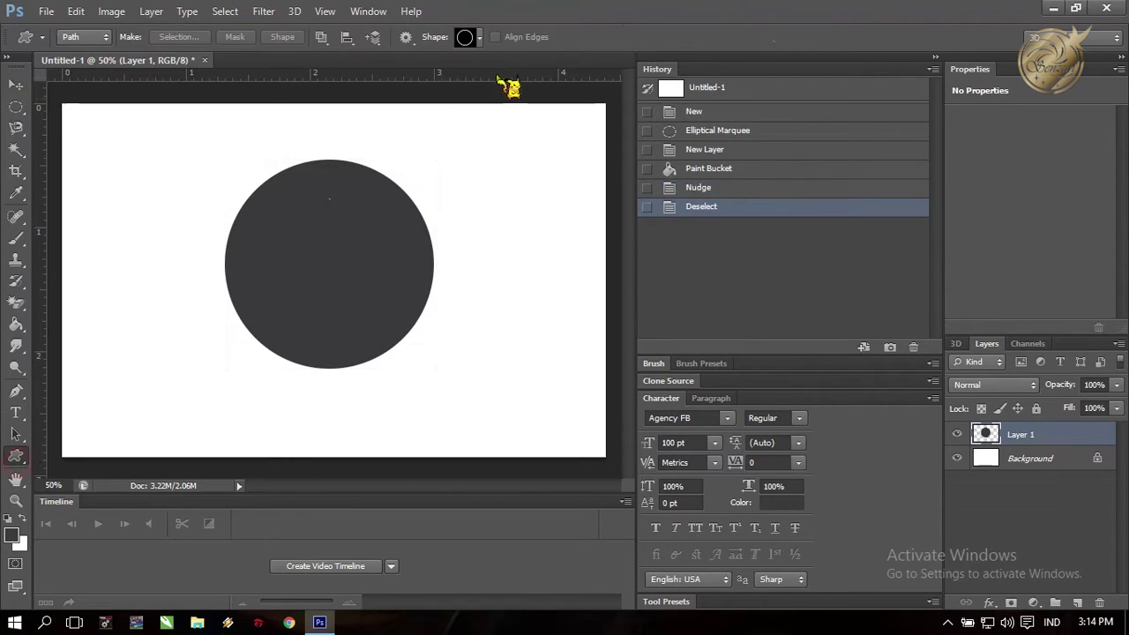
pyautogui.click(480, 38)
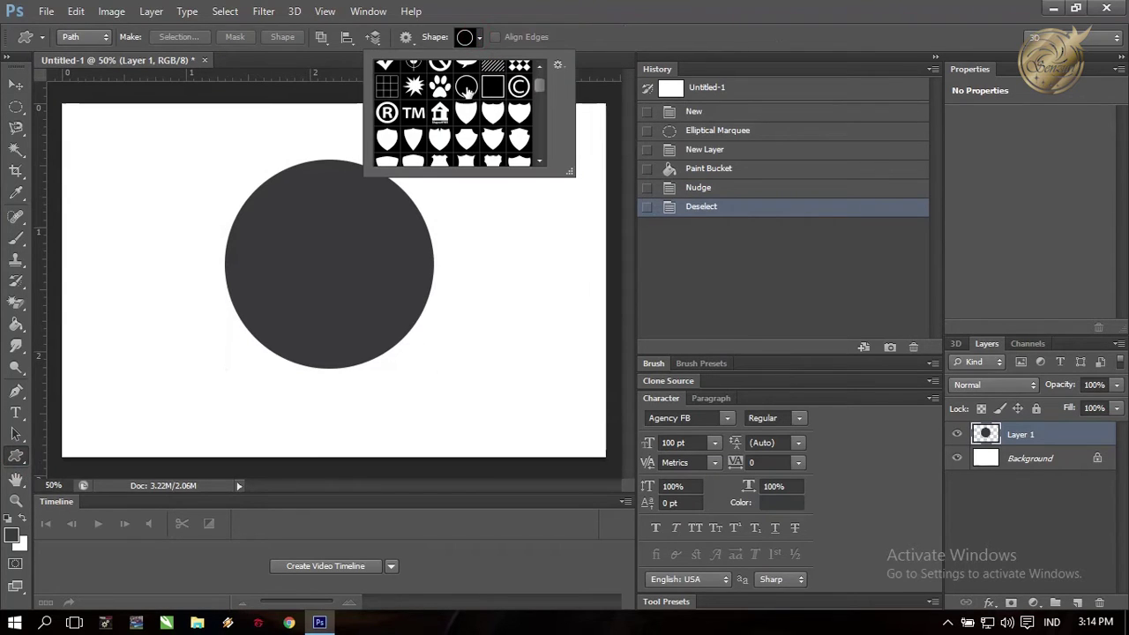
pyautogui.click(480, 38)
pyautogui.moveTo(208, 144)
pyautogui.mouseDown()
pyautogui.moveTo(460, 391)
pyautogui.moveTo(450, 401)
pyautogui.mouseUp()
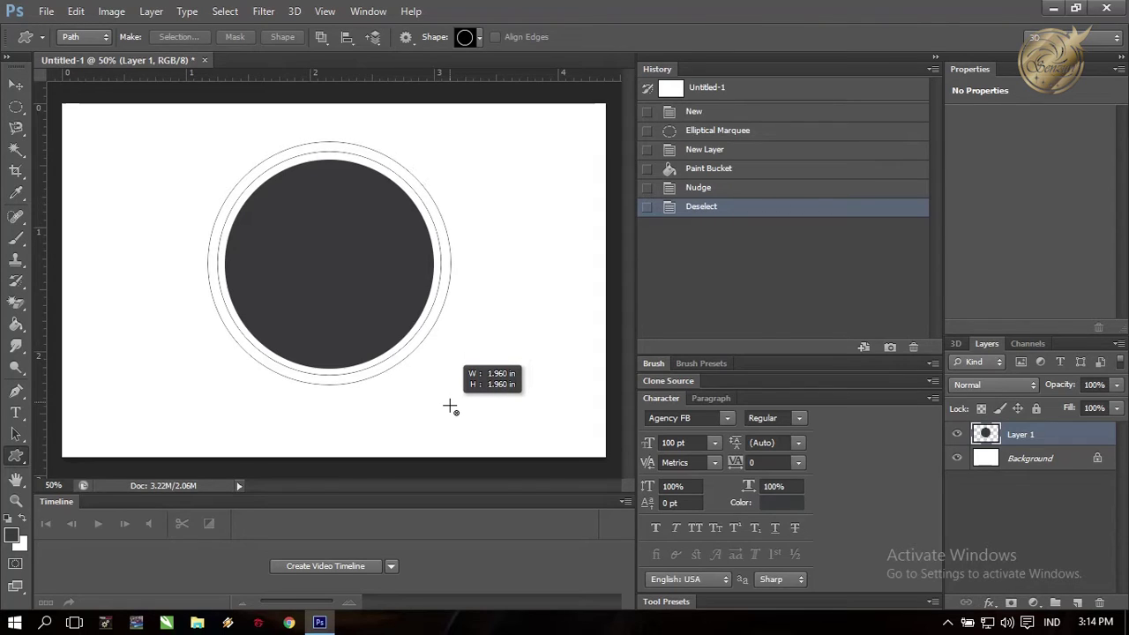
pyautogui.moveTo(450, 400); pyautogui.dragTo(452, 408)
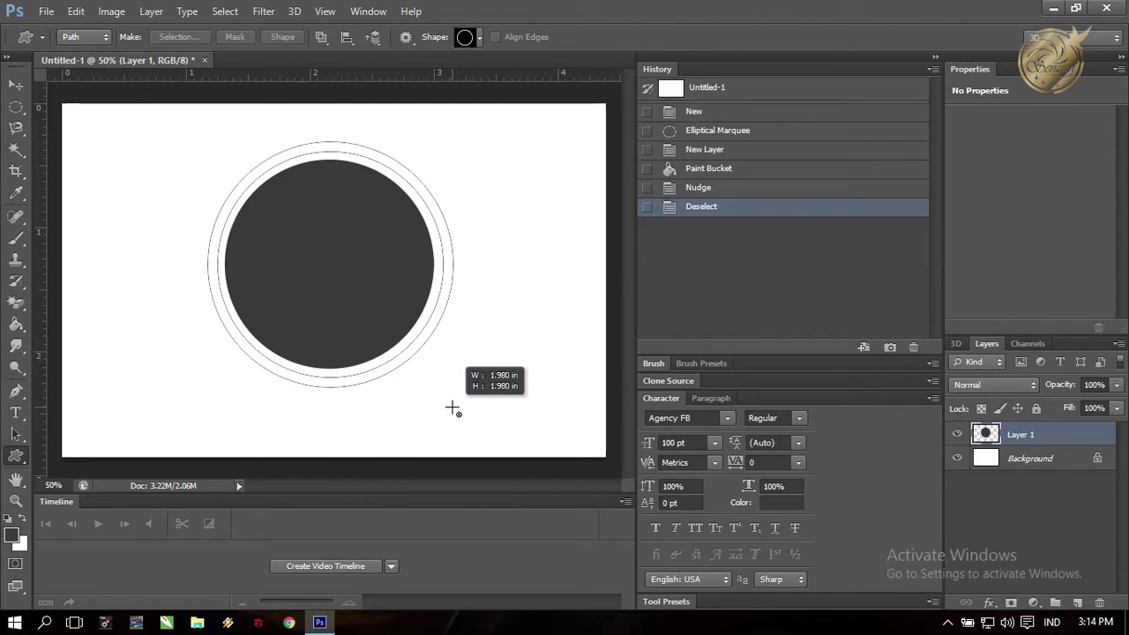
pyautogui.moveTo(453, 408); pyautogui.dragTo(453, 409)
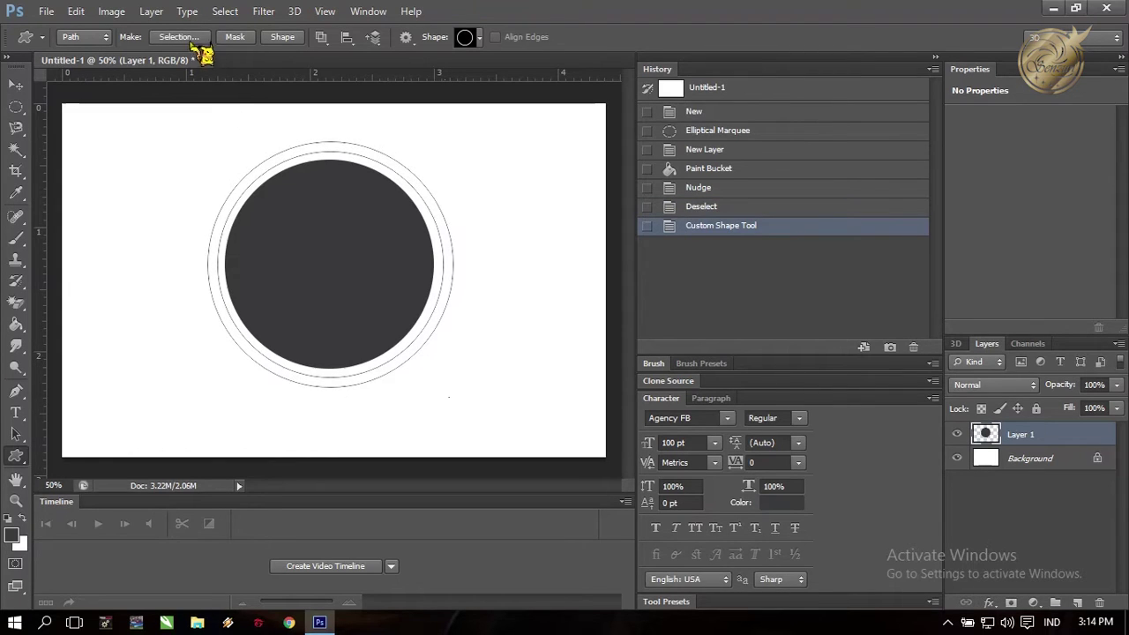
# Step: Turn the ring path into a selection, fill it dark grey on a new layer, and deselect
pyautogui.click(180, 37)
pyautogui.click(653, 176)
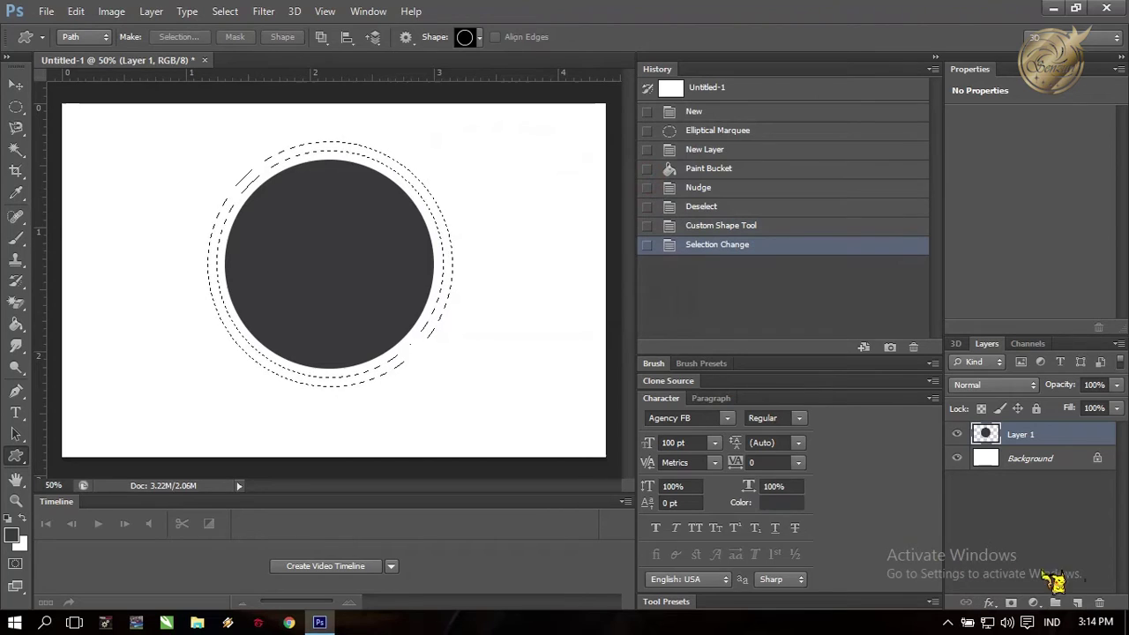
pyautogui.click(1078, 603)
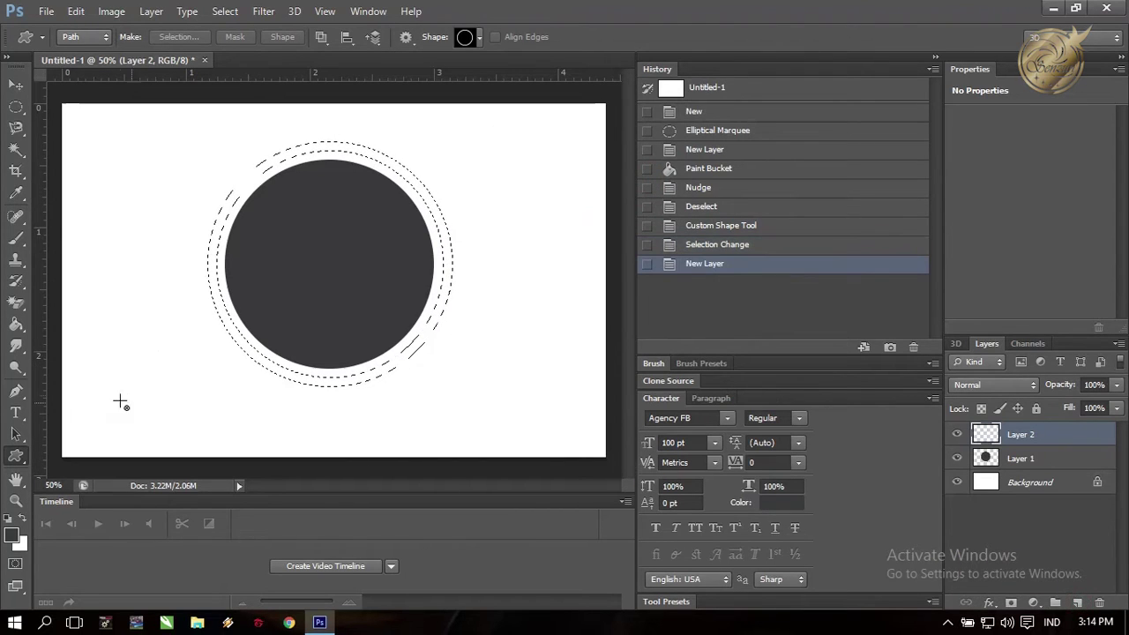
pyautogui.click(16, 324)
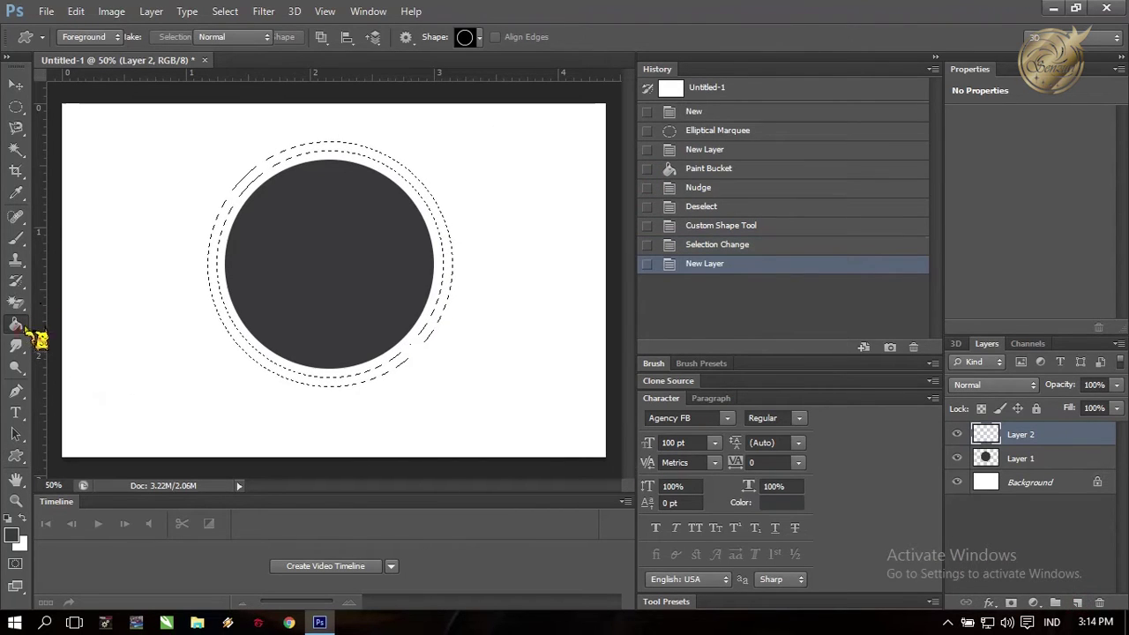
pyautogui.click(432, 255)
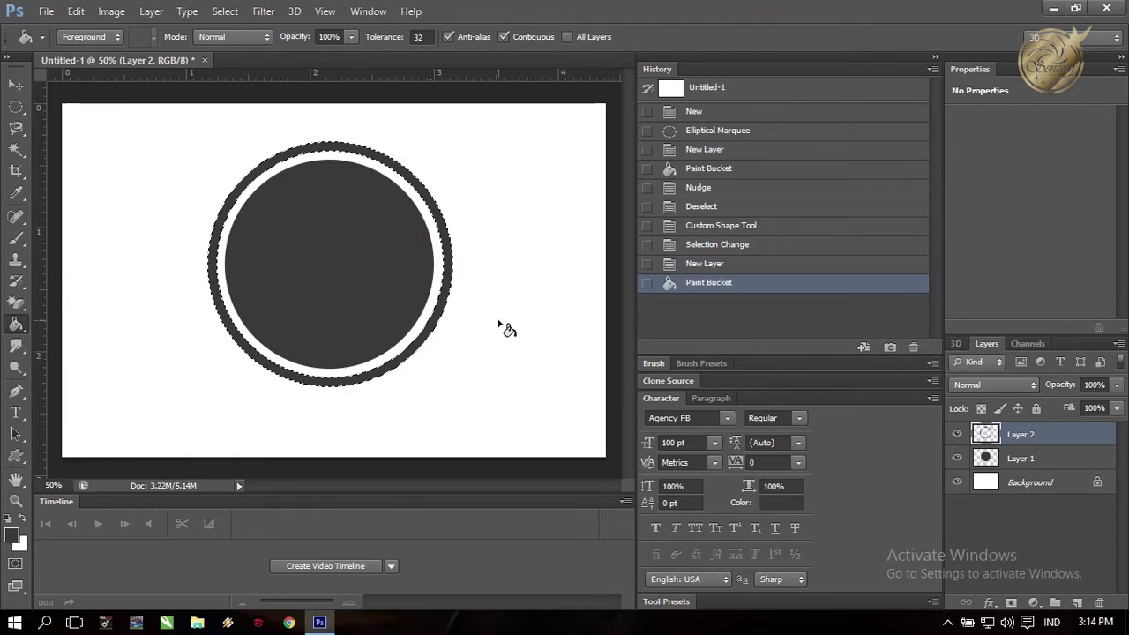
pyautogui.hotkey('ctrl', 'd')
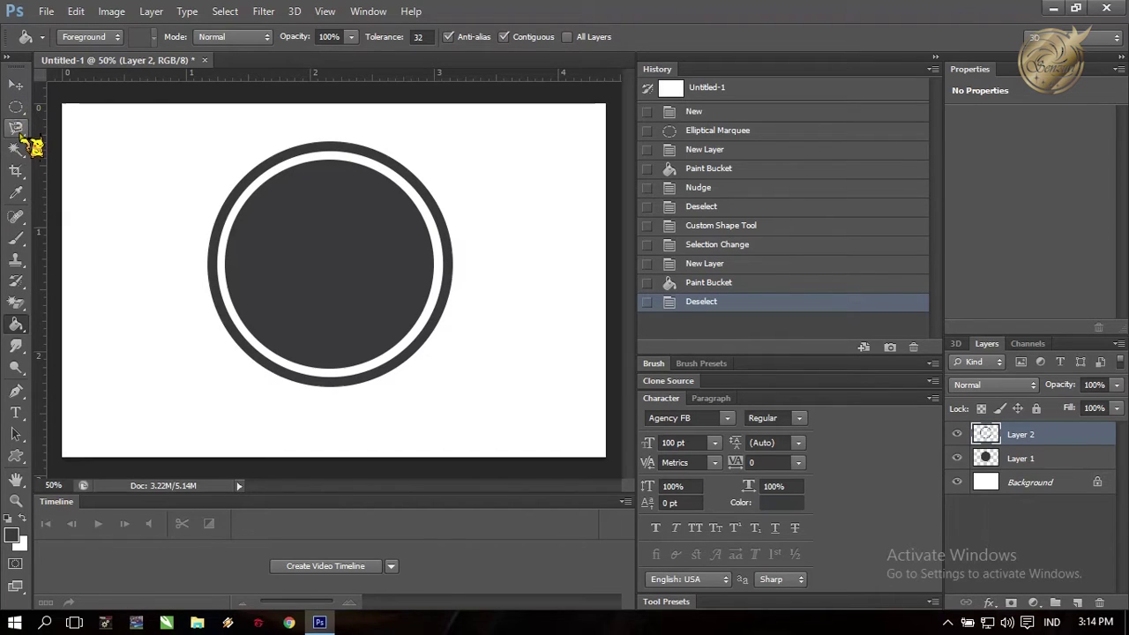
# Step: Choose the crab custom shape and draw a crab path over the dark circle
pyautogui.click(18, 457)
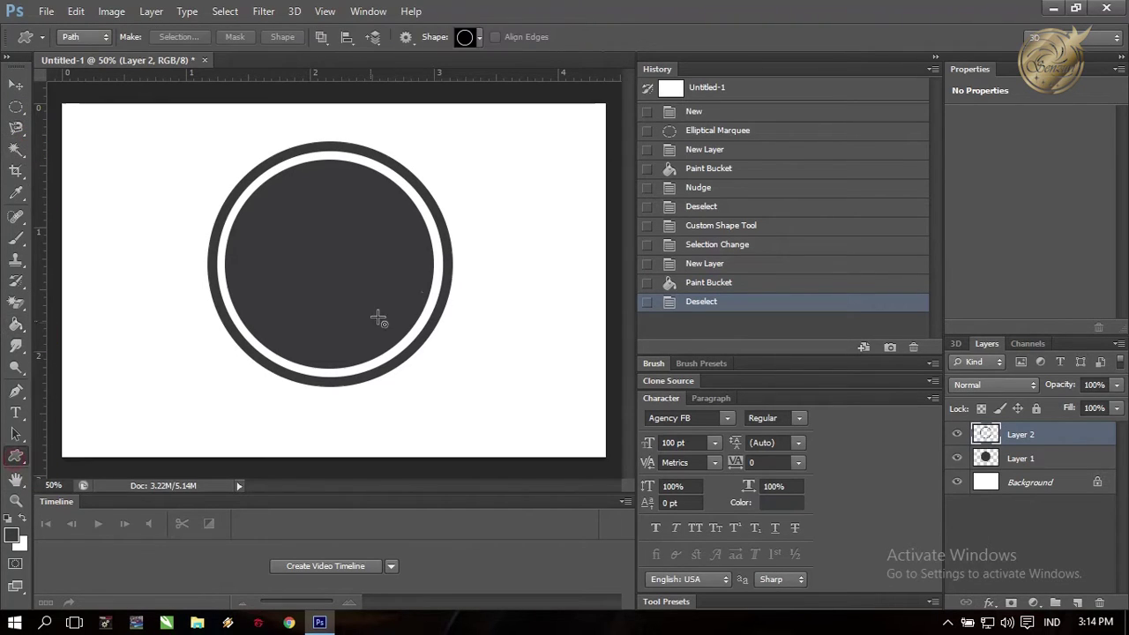
pyautogui.click(481, 38)
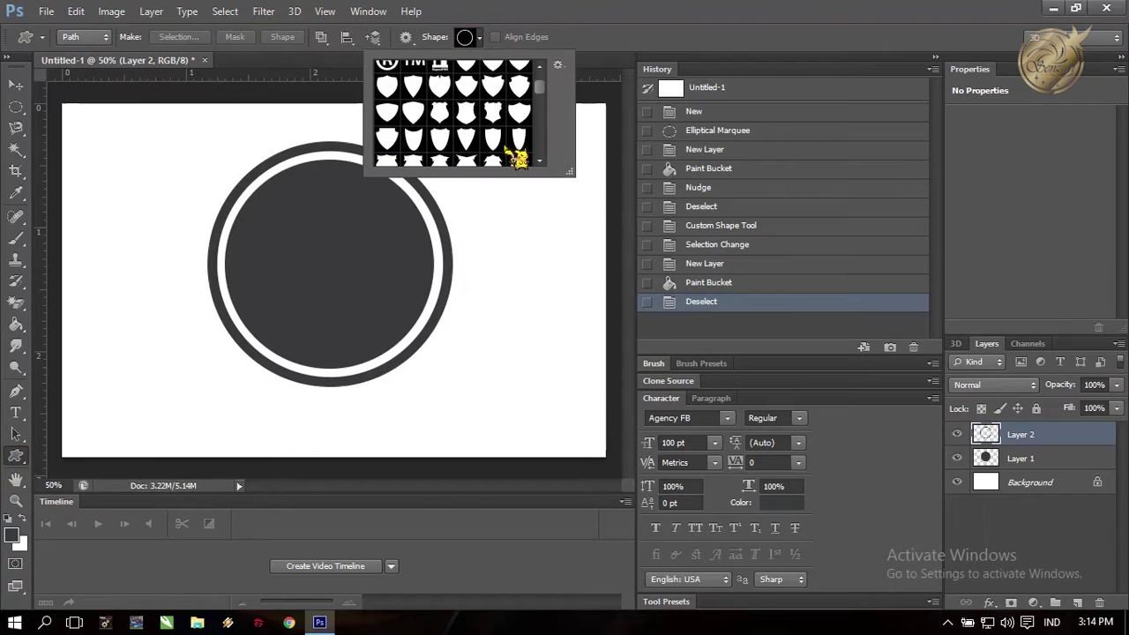
pyautogui.scroll(-3, 517, 151)
pyautogui.scroll(-3, 517, 150)
pyautogui.scroll(-3, 518, 157)
pyautogui.scroll(-2, 519, 157)
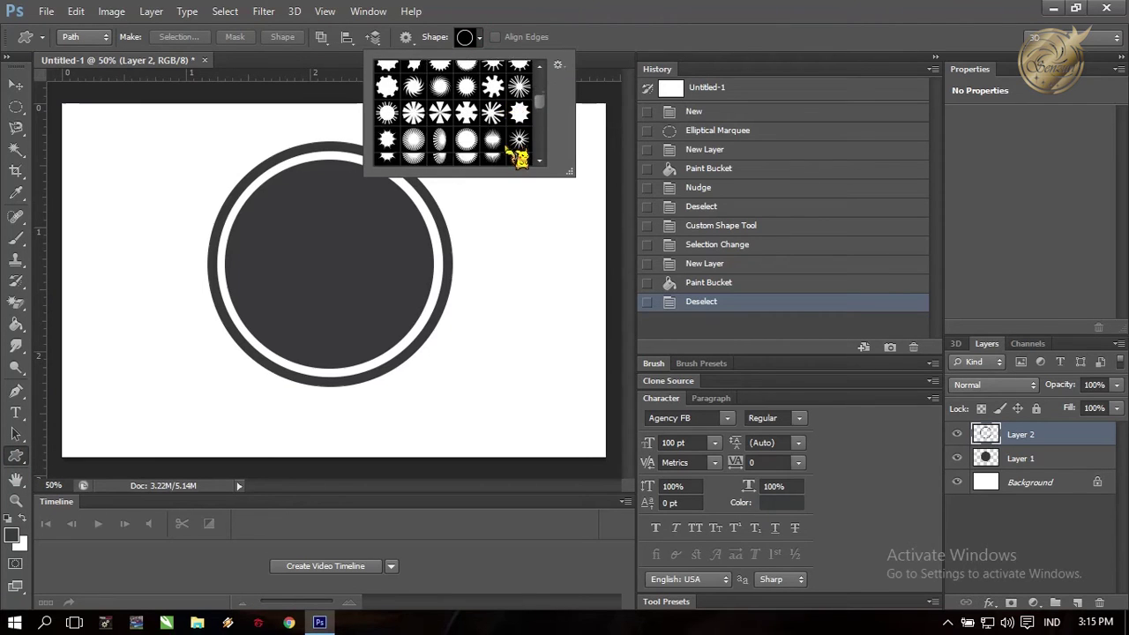
pyautogui.scroll(-2, 519, 157)
pyautogui.scroll(-2, 518, 157)
pyautogui.scroll(-2, 519, 157)
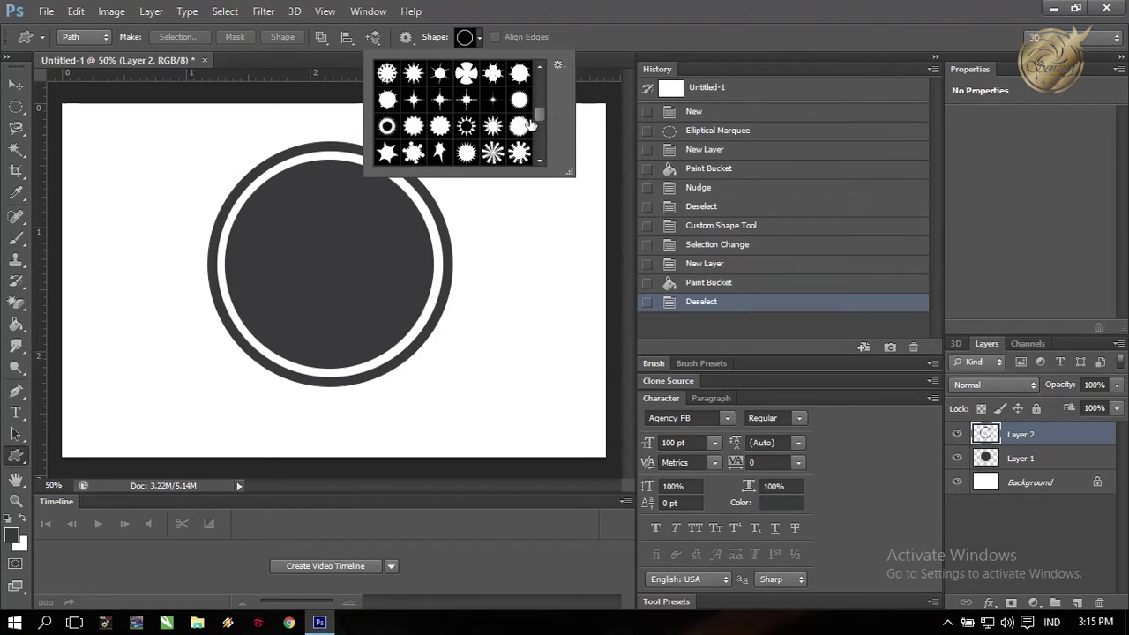
pyautogui.moveTo(537, 117); pyautogui.dragTo(543, 155)
pyautogui.click(520, 127)
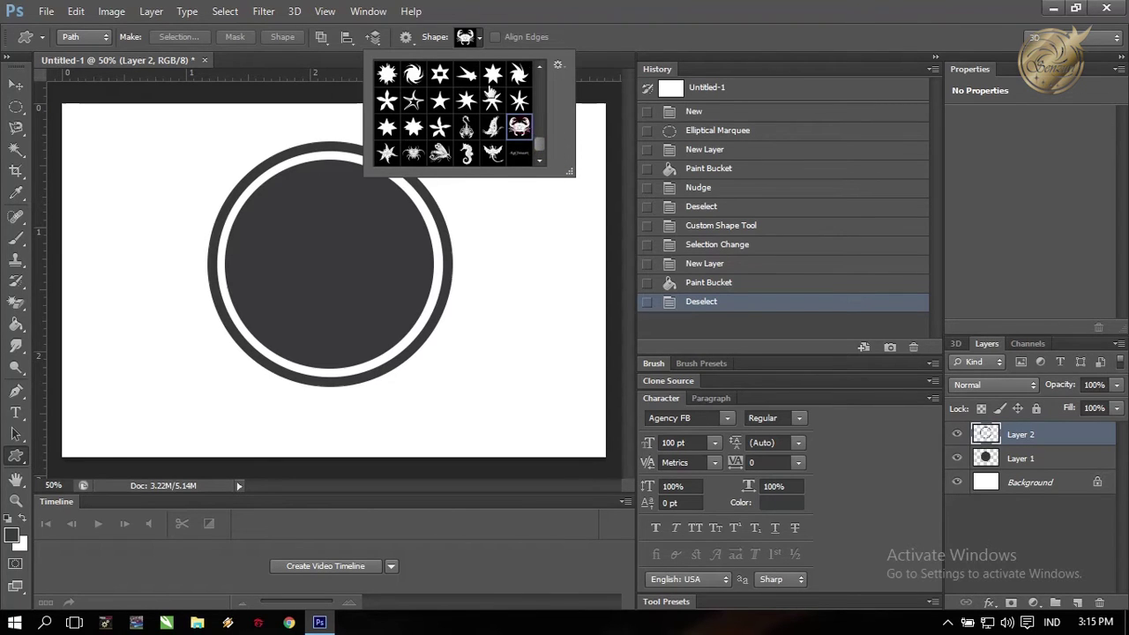
pyautogui.click(465, 37)
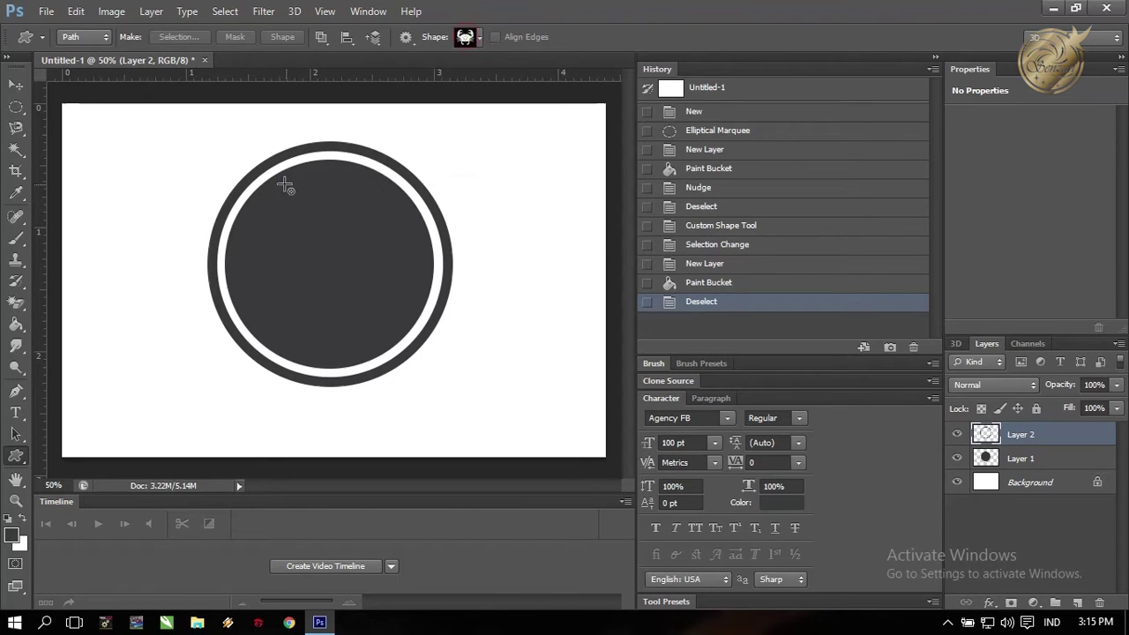
pyautogui.moveTo(271, 172)
pyautogui.mouseDown()
pyautogui.moveTo(404, 315)
pyautogui.moveTo(462, 357)
pyautogui.mouseUp()
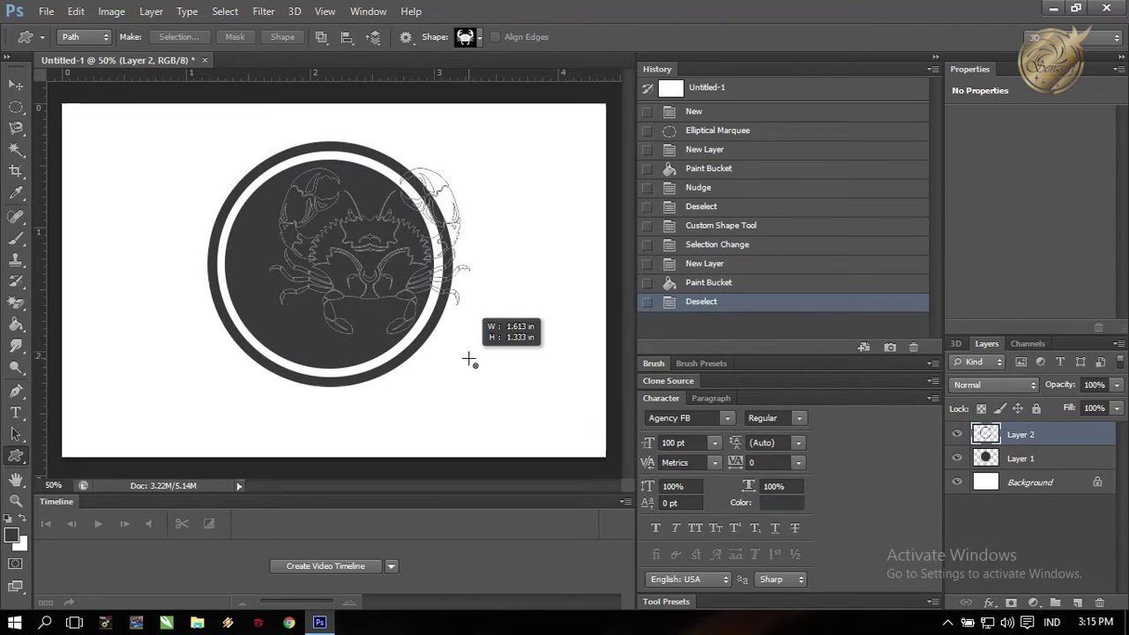
pyautogui.moveTo(466, 359); pyautogui.dragTo(469, 360)
# Step: Turn the crab path into a selection and fill it on a new Layer 3
pyautogui.click(179, 36)
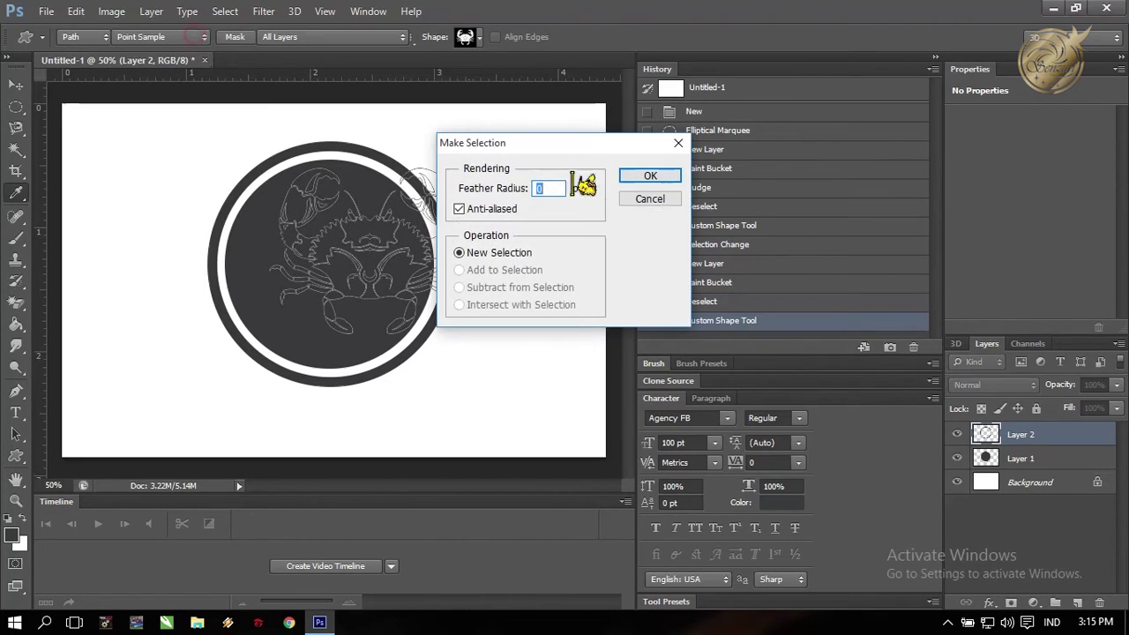
pyautogui.click(653, 172)
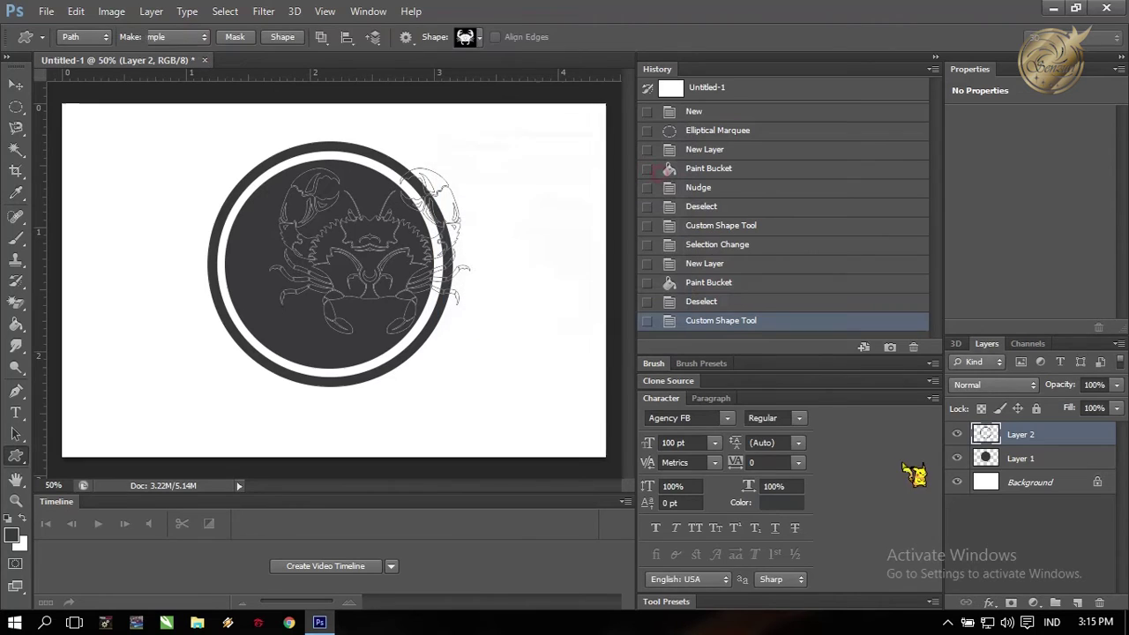
pyautogui.click(1077, 602)
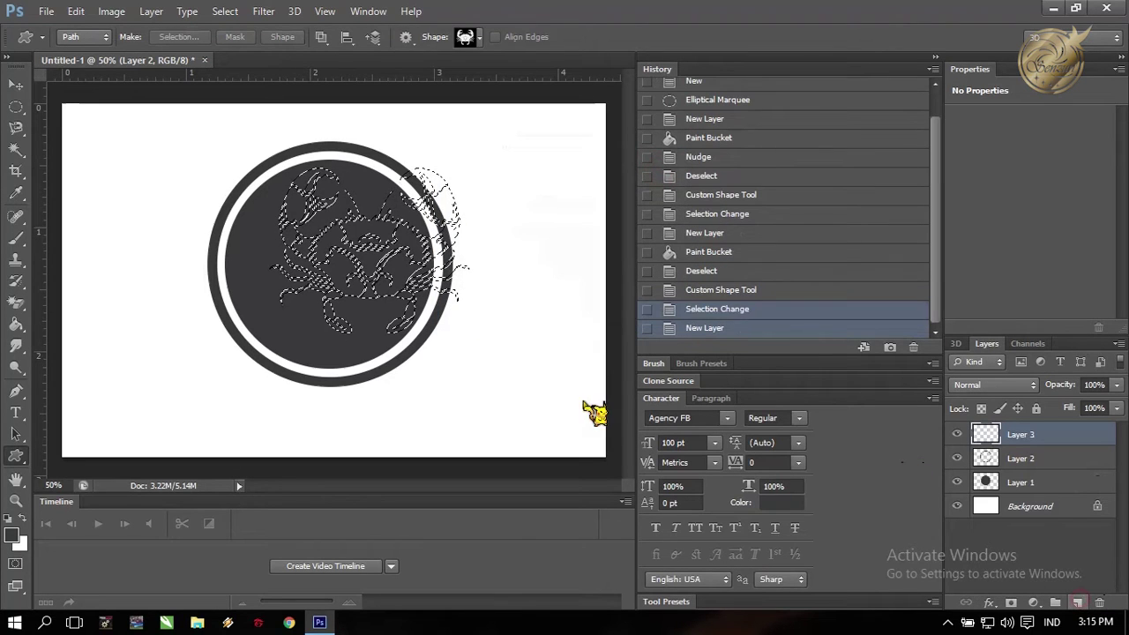
pyautogui.click(16, 323)
pyautogui.click(439, 196)
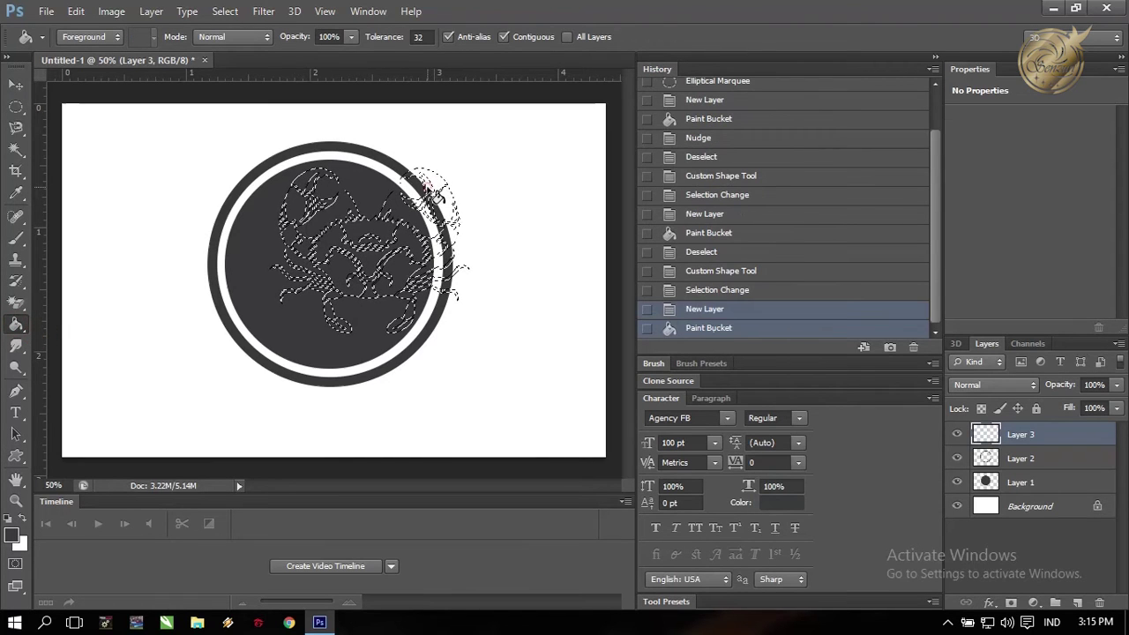
# Step: Nudge the crab on Layer 3 left and down into the dark circle
pyautogui.click(16, 85)
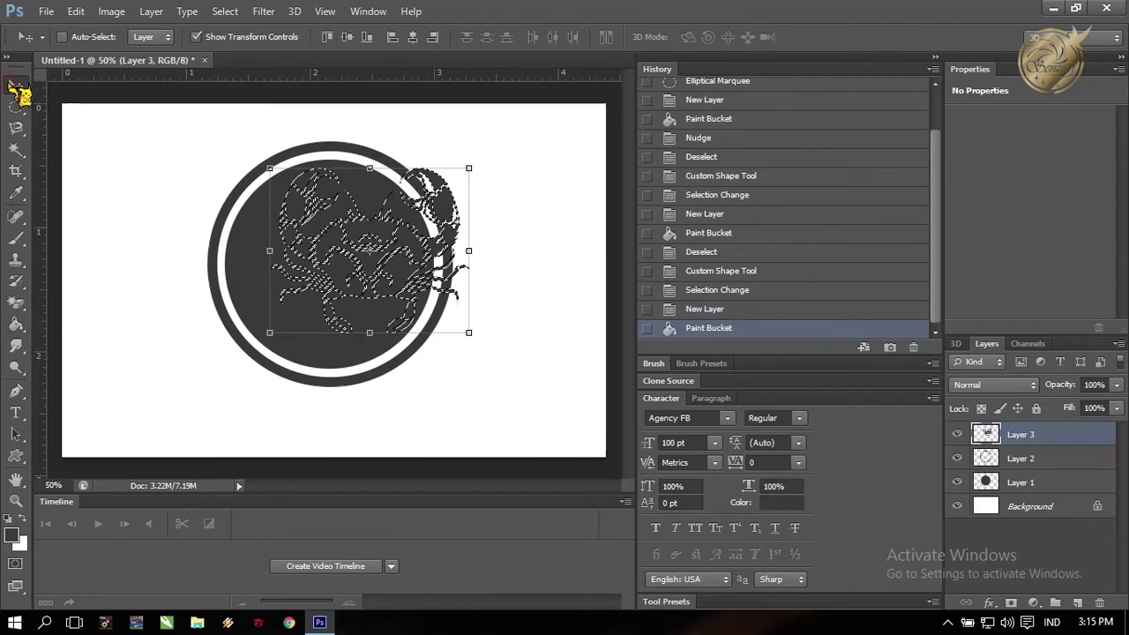
pyautogui.press('Left')
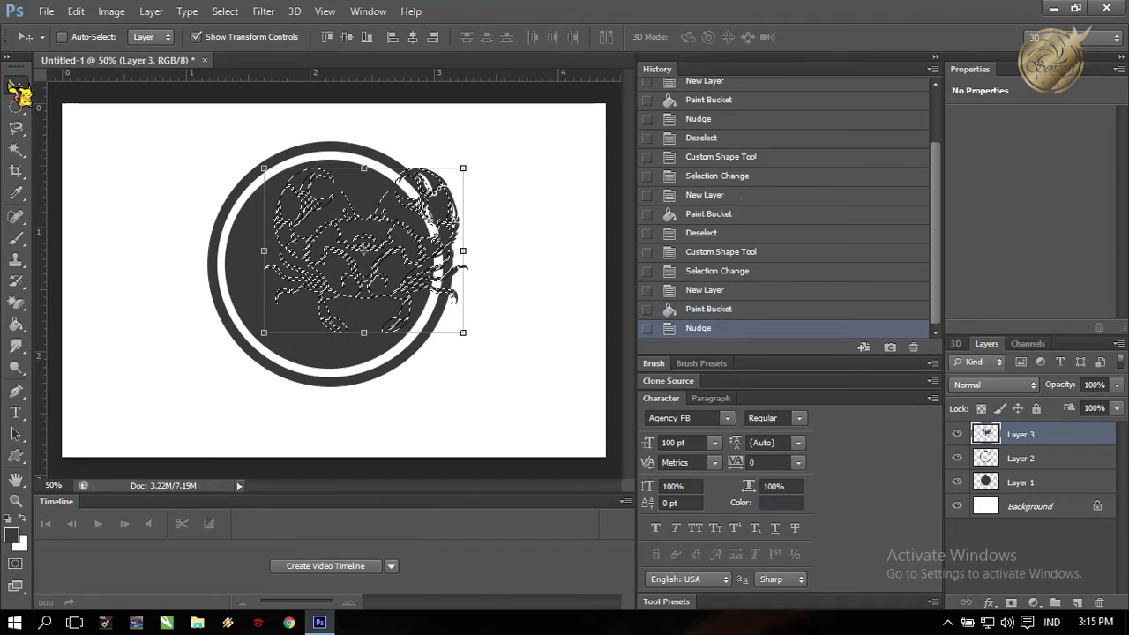
pyautogui.hotkey('shift', 'Left')
pyautogui.hotkey('shift', 'Left')
pyautogui.press('Left')
pyautogui.press('Left')
pyautogui.press('Left')
pyautogui.press('Left')
pyautogui.press('Left')
pyautogui.press('Left')
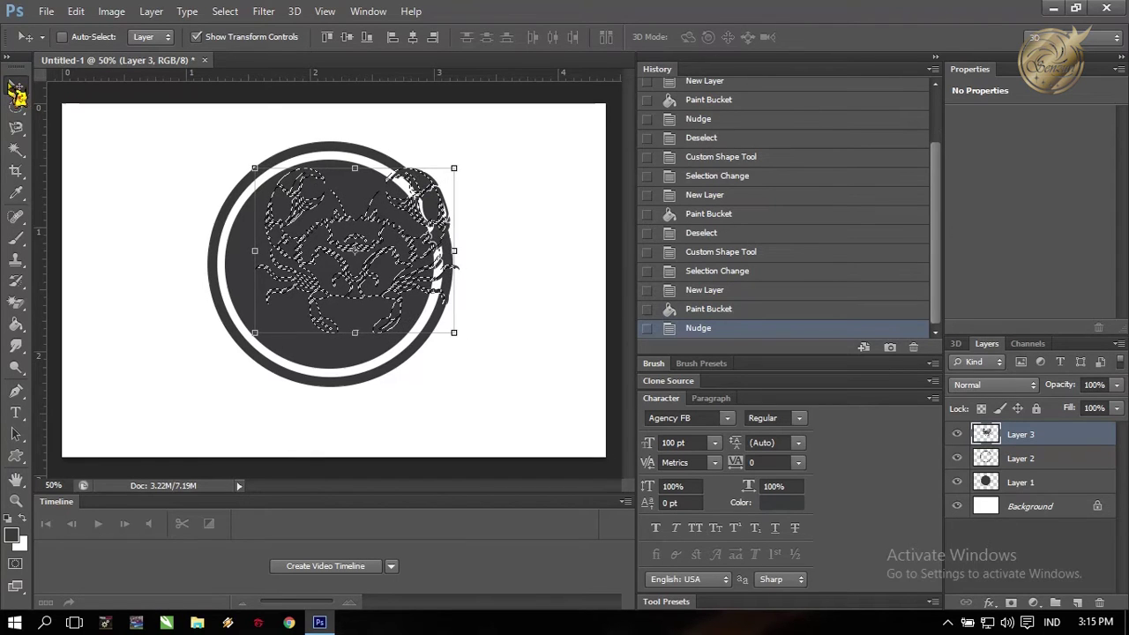
pyautogui.press('Left')
pyautogui.press('Left')
pyautogui.press('Left')
pyautogui.press('Left')
pyautogui.press('Left')
pyautogui.press('Left')
pyautogui.press('Left')
pyautogui.press('Left')
pyautogui.press('Left')
pyautogui.press('Left')
pyautogui.press('Left')
pyautogui.press('Left')
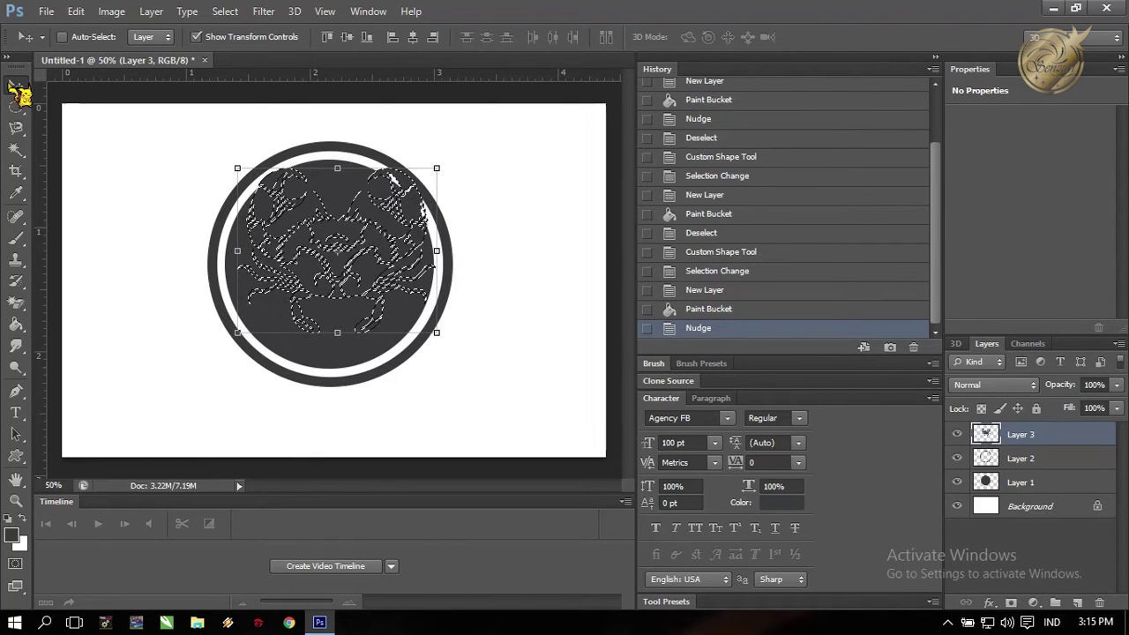
pyautogui.press('Down')
pyautogui.press('Down')
pyautogui.press('Down')
pyautogui.press('Down')
pyautogui.press('Down')
pyautogui.press('Down')
pyautogui.press('Left')
pyautogui.press('Left')
pyautogui.press('Left')
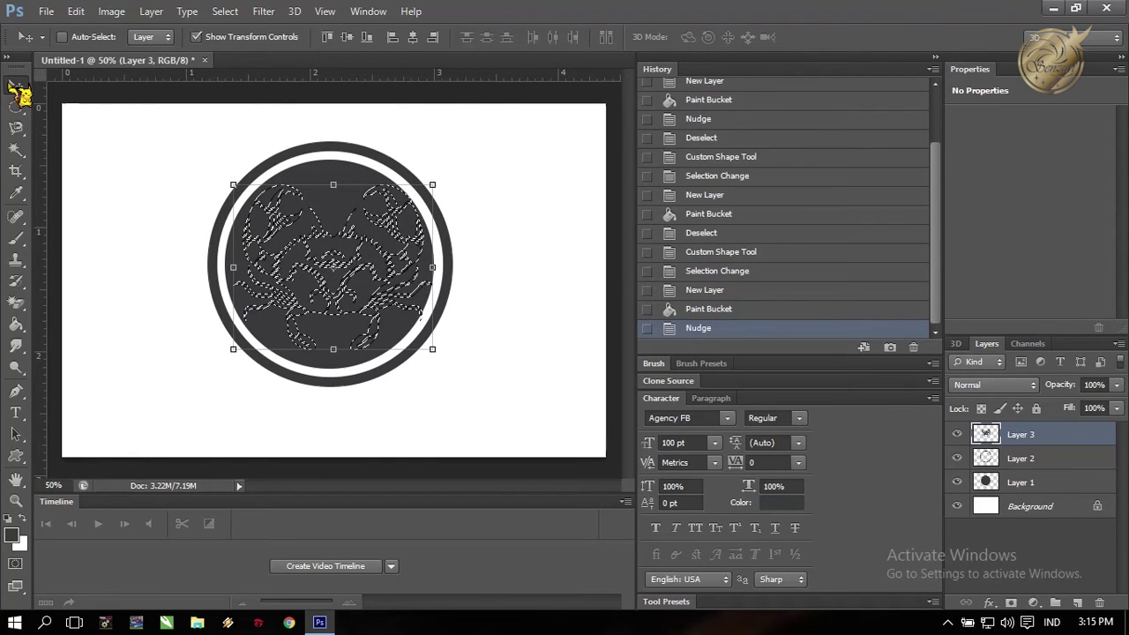
pyautogui.press('Left')
pyautogui.press('Left')
pyautogui.press('Left')
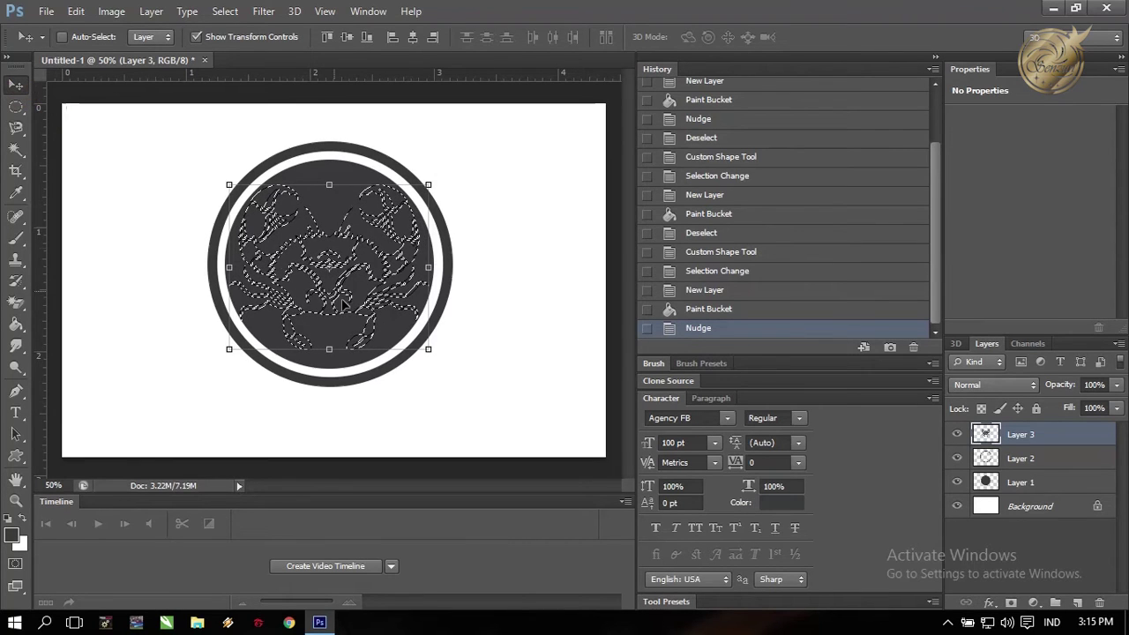
# Step: Scale the crab to about 95% and nudge it into the circle's centre
pyautogui.moveTo(428, 350); pyautogui.dragTo(423, 347)
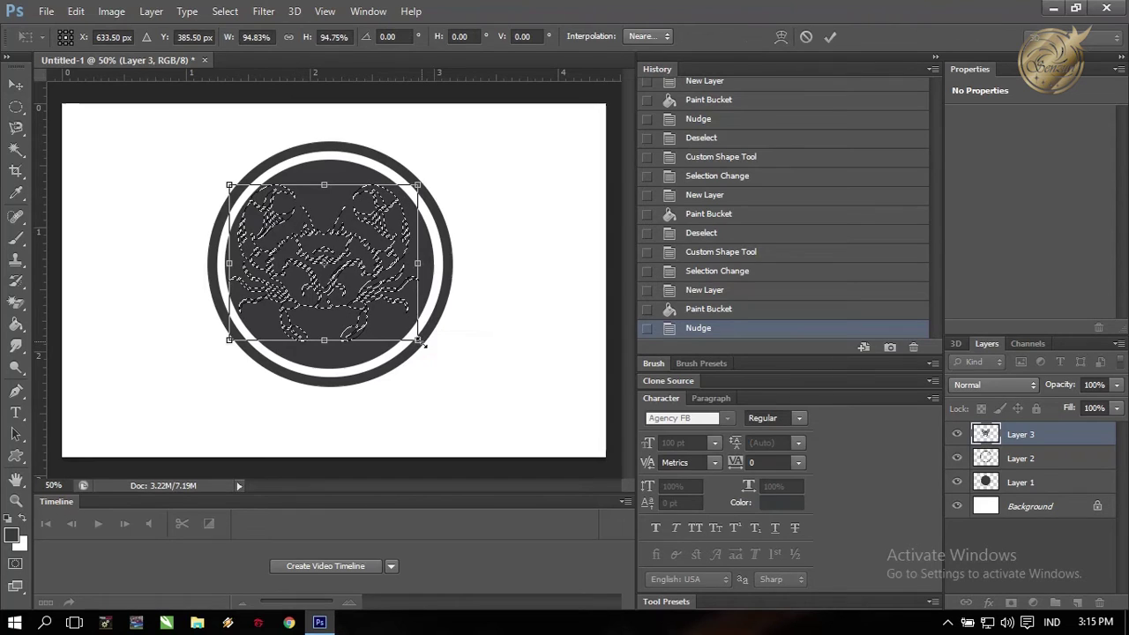
pyautogui.press('Right')
pyautogui.press('Right')
pyautogui.press('Down')
pyautogui.press('Down')
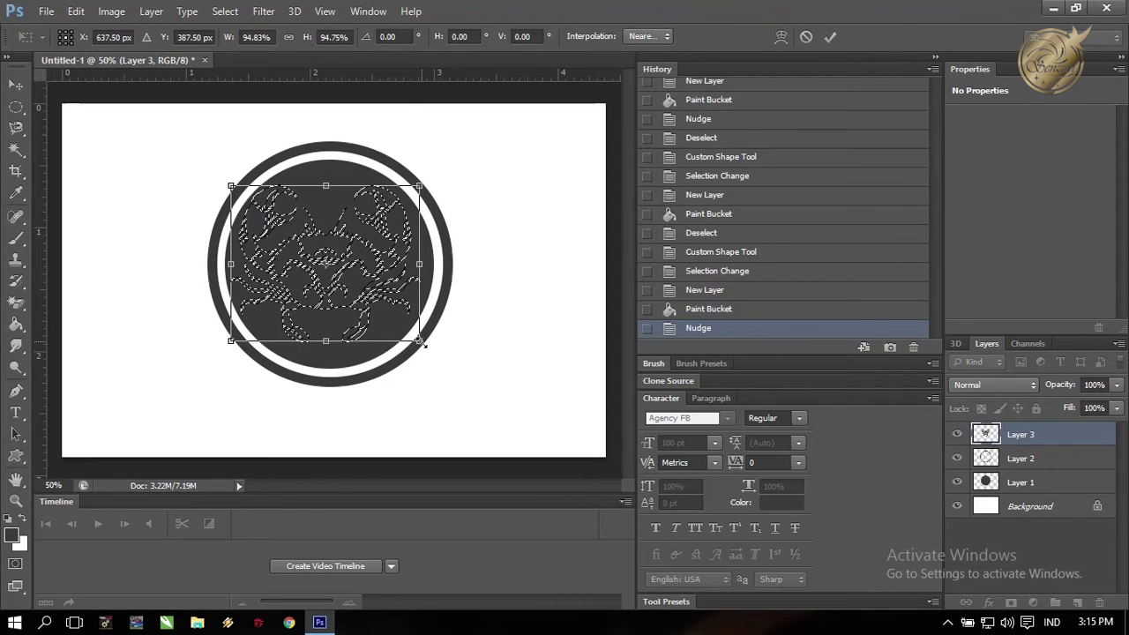
pyautogui.press('Right')
pyautogui.press('Right')
pyautogui.press('Down')
pyautogui.press('Down')
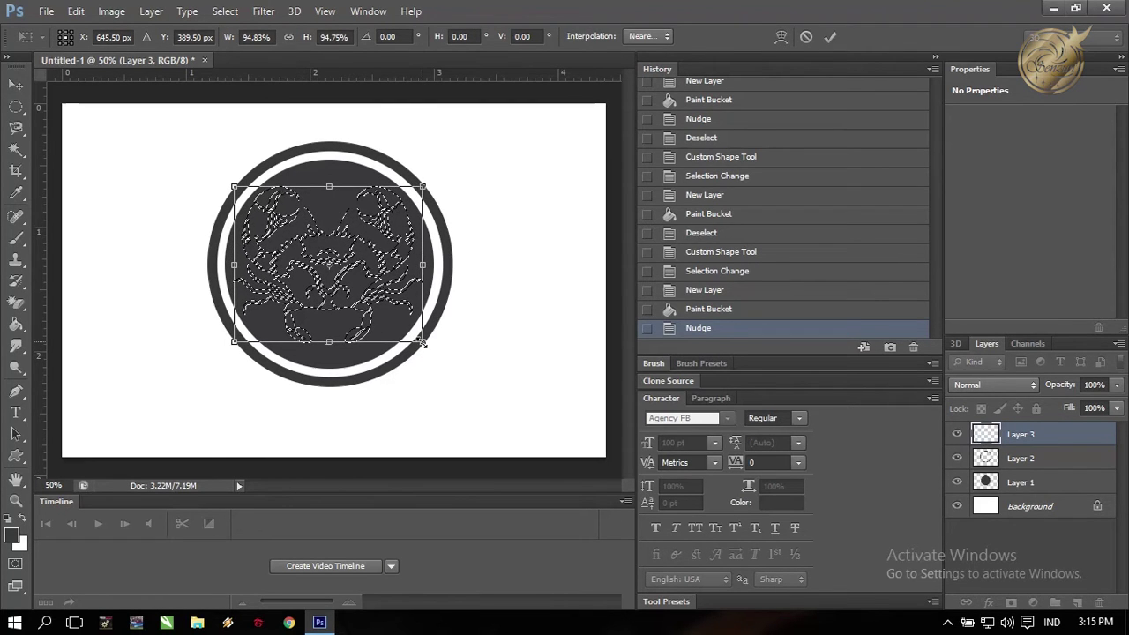
pyautogui.press('Down')
pyautogui.press('Down')
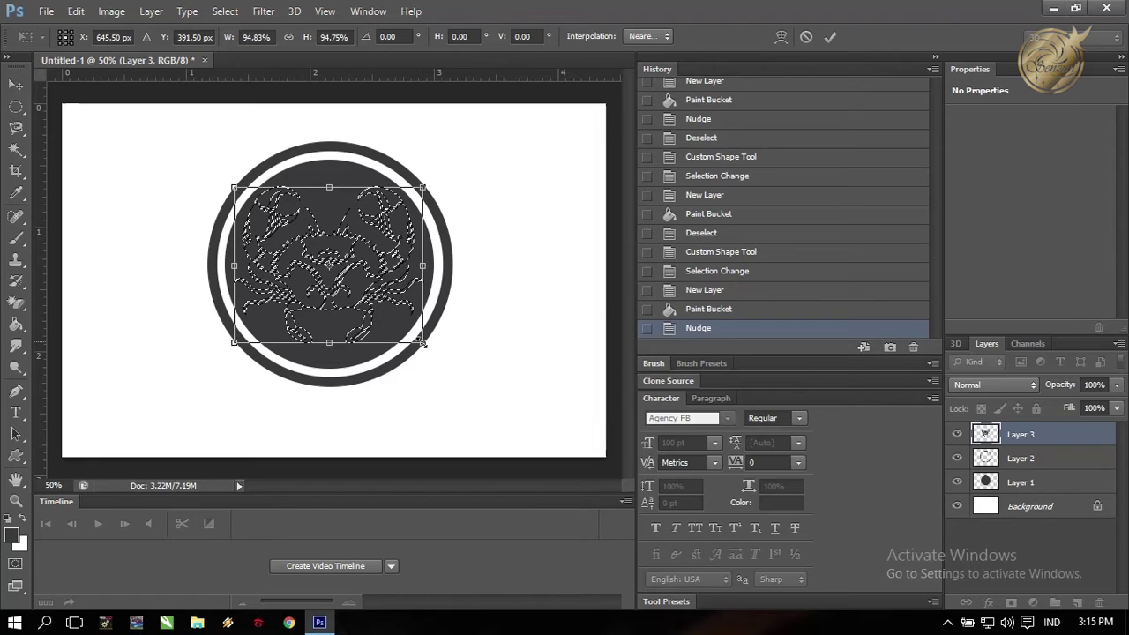
pyautogui.press('Right')
pyautogui.press('Right')
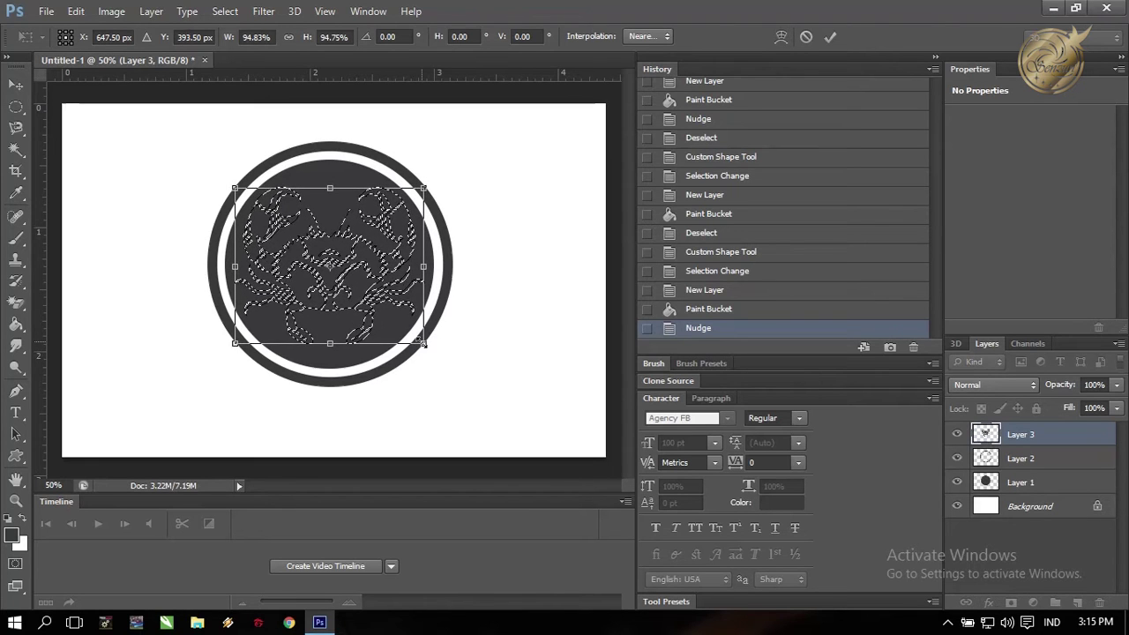
pyautogui.press('Down')
pyautogui.press('Down')
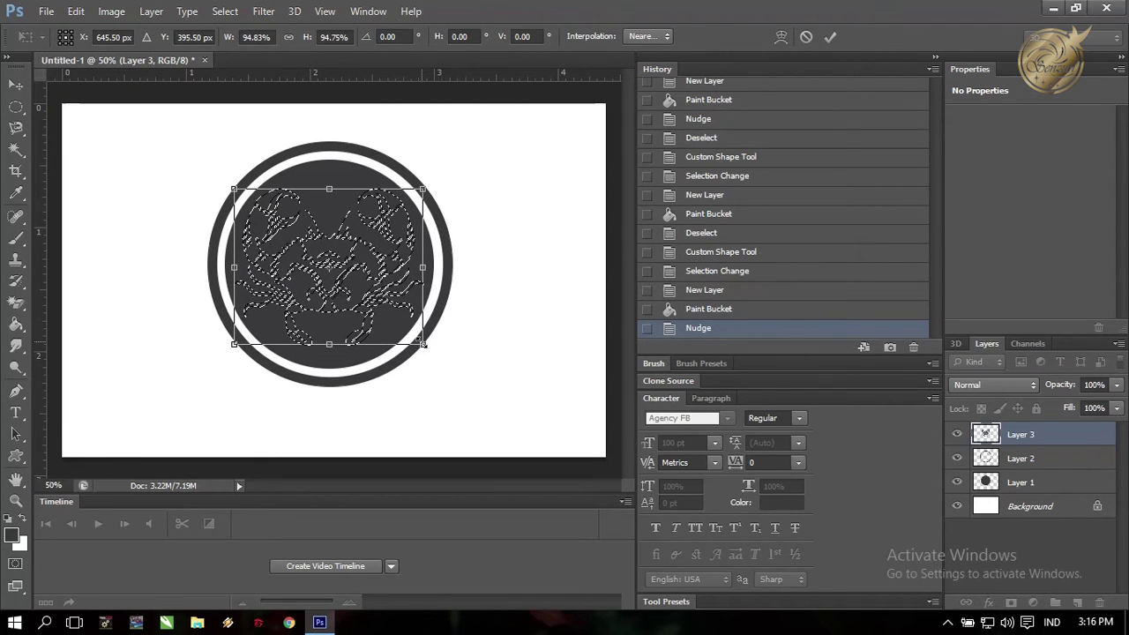
pyautogui.press('Up')
pyautogui.press('Up')
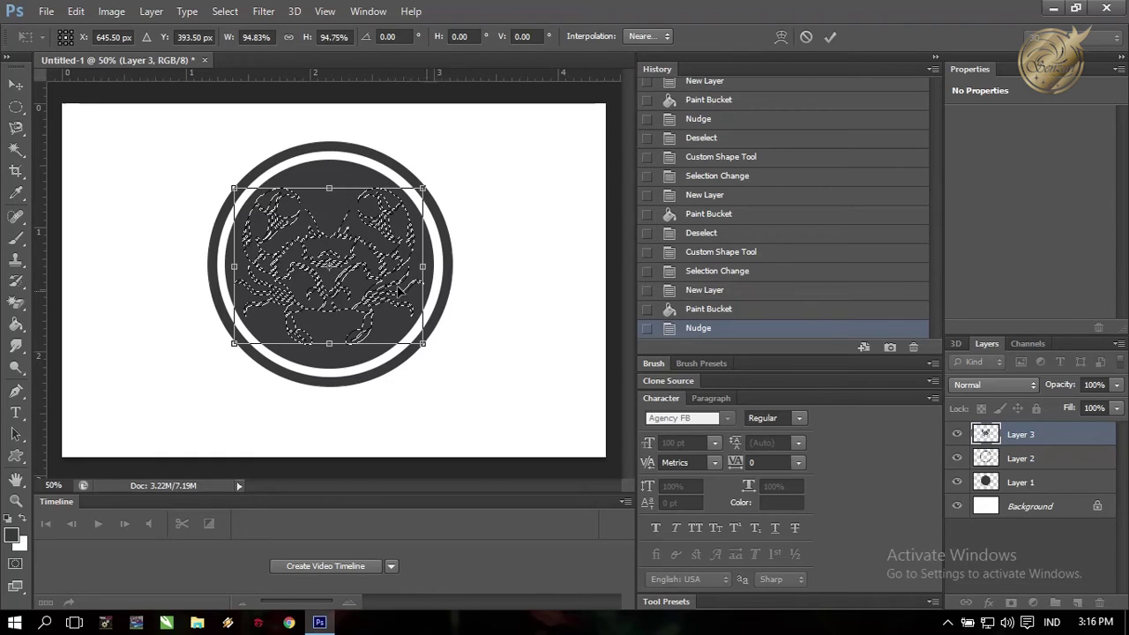
# Step: Apply the crab transform, delete the crab shape from Layer 1's circle, and deselect
pyautogui.press('Return')
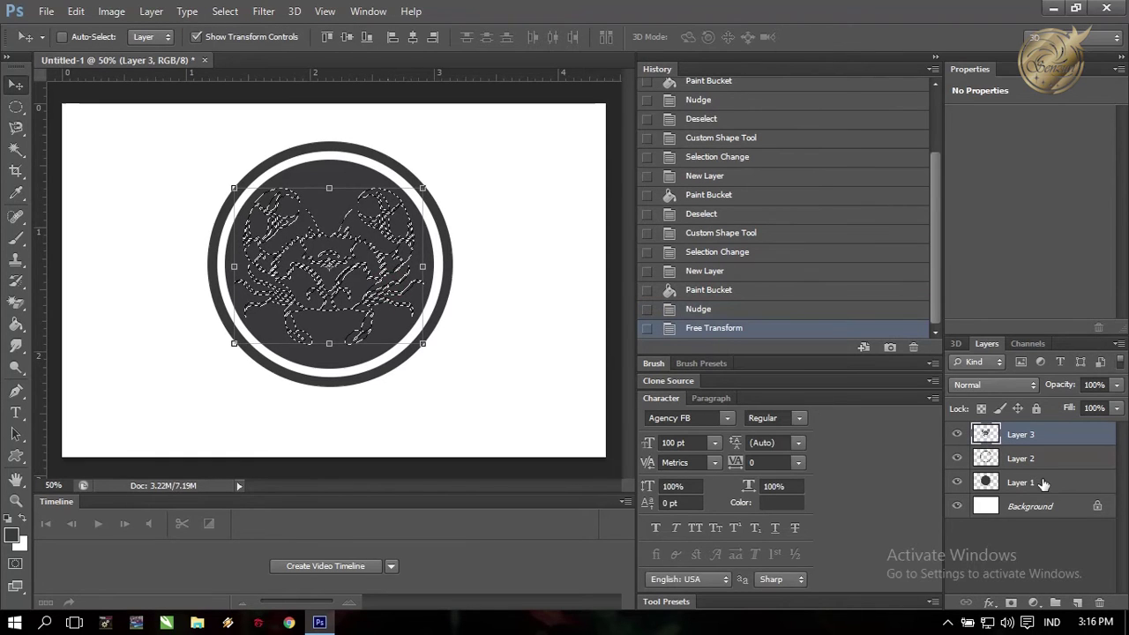
pyautogui.click(1044, 484)
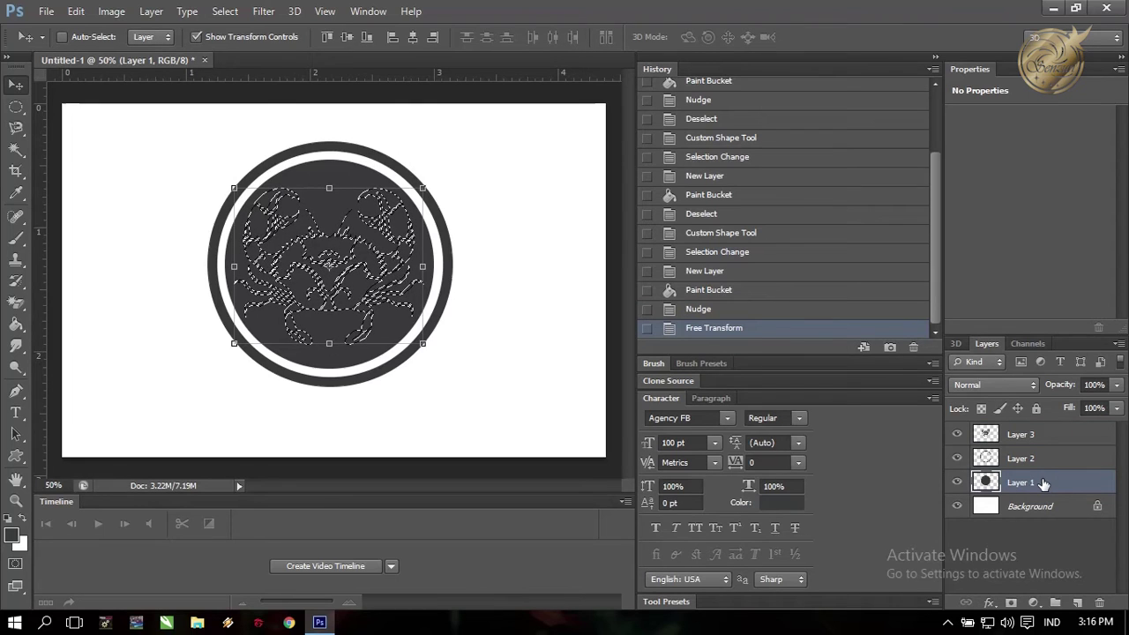
pyautogui.press('Delete')
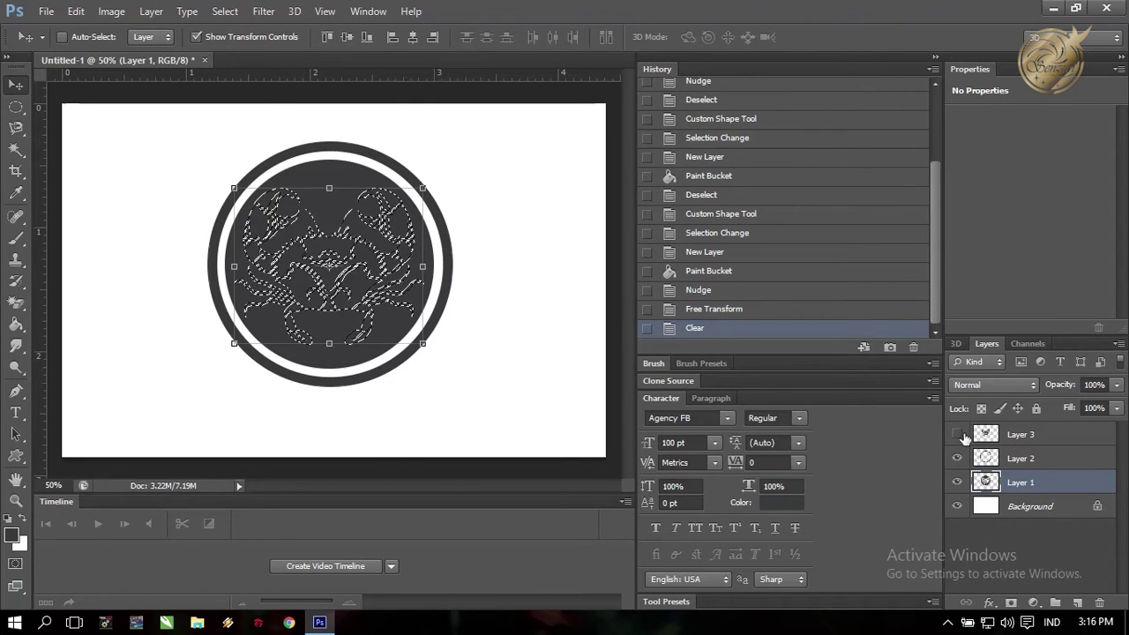
pyautogui.hotkey('ctrl', 'd')
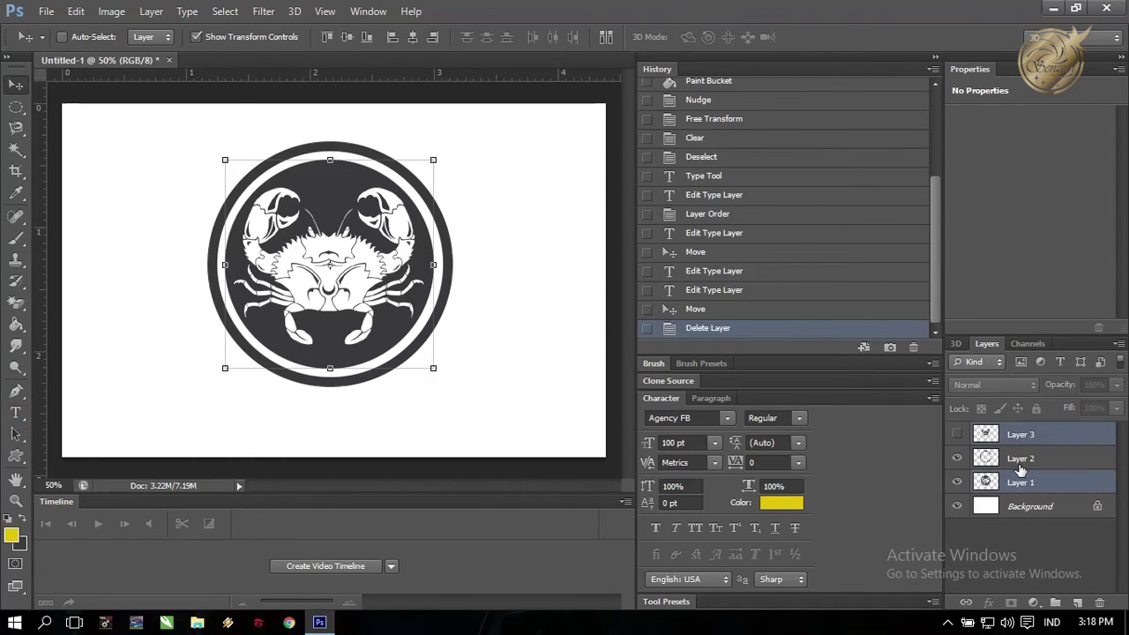
# Step: Merge Layer 1 into Layer 2 and add an empty Layer 4 above it
pyautogui.click(1021, 465)
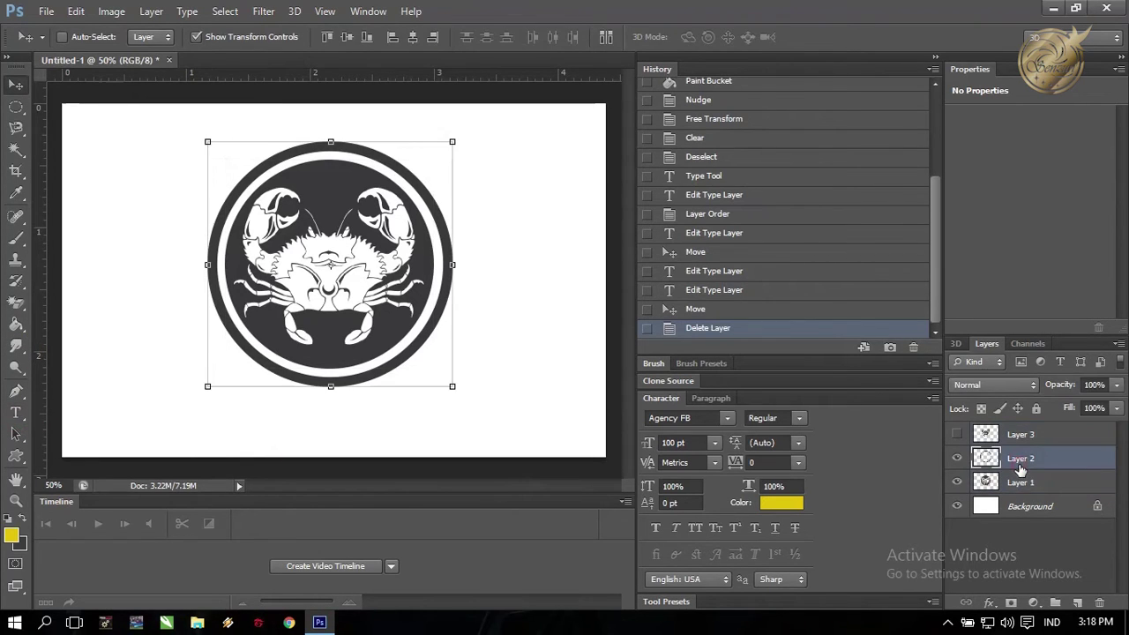
pyautogui.keyDown('ctrl'); pyautogui.click(1019, 483); pyautogui.keyUp('ctrl')
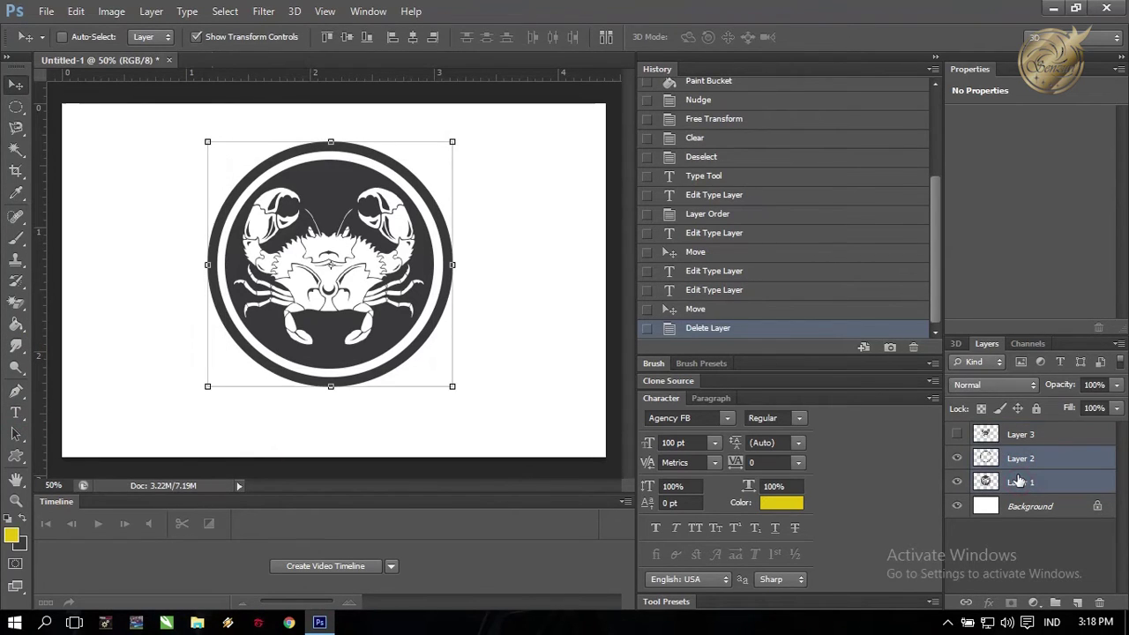
pyautogui.hotkey('ctrl', 'e')
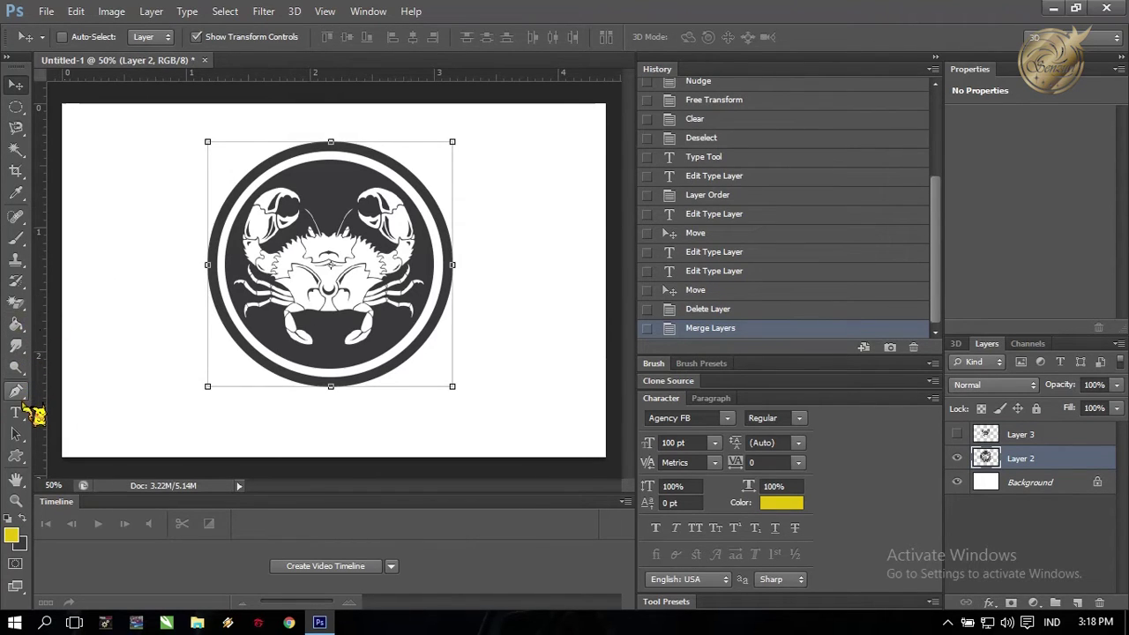
pyautogui.click(16, 412)
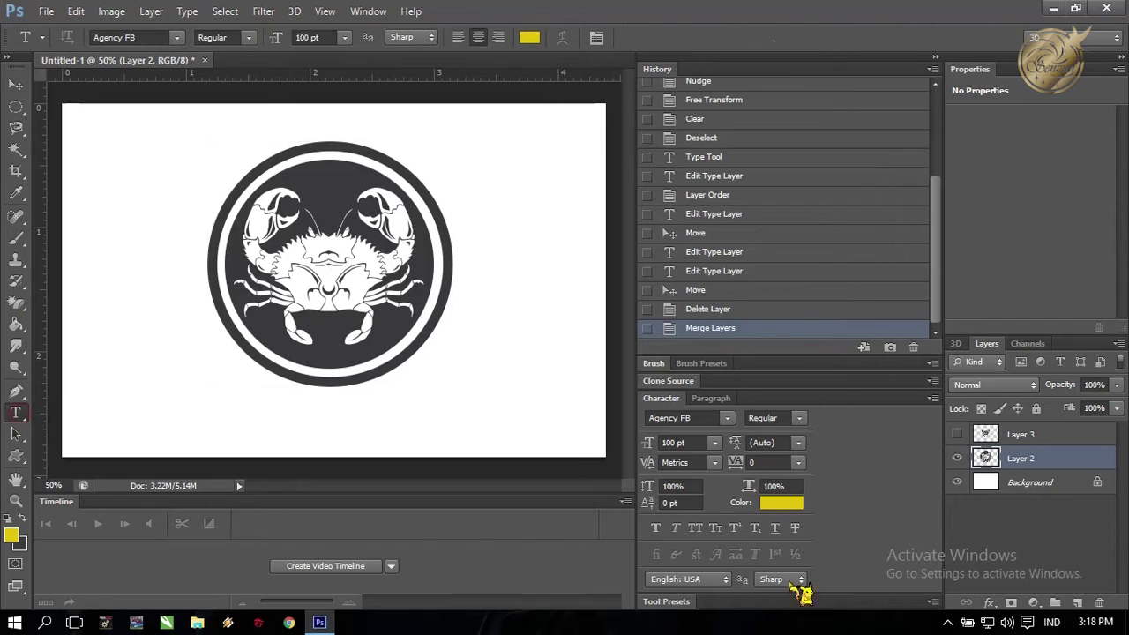
pyautogui.click(1077, 603)
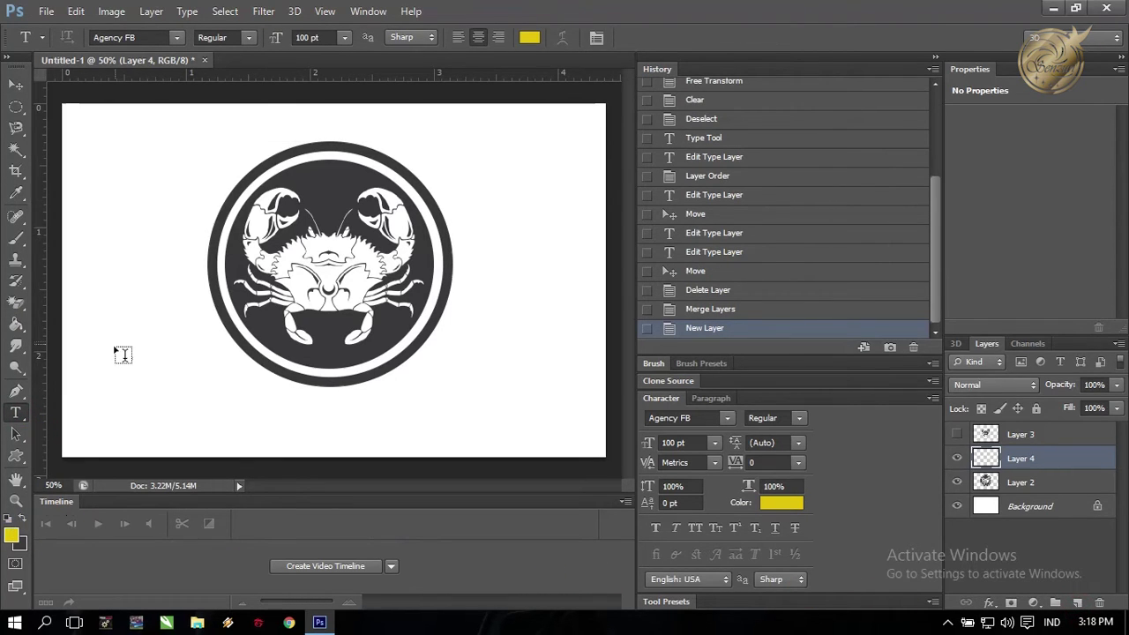
# Step: Set the foreground colour to blue
pyautogui.click(11, 534)
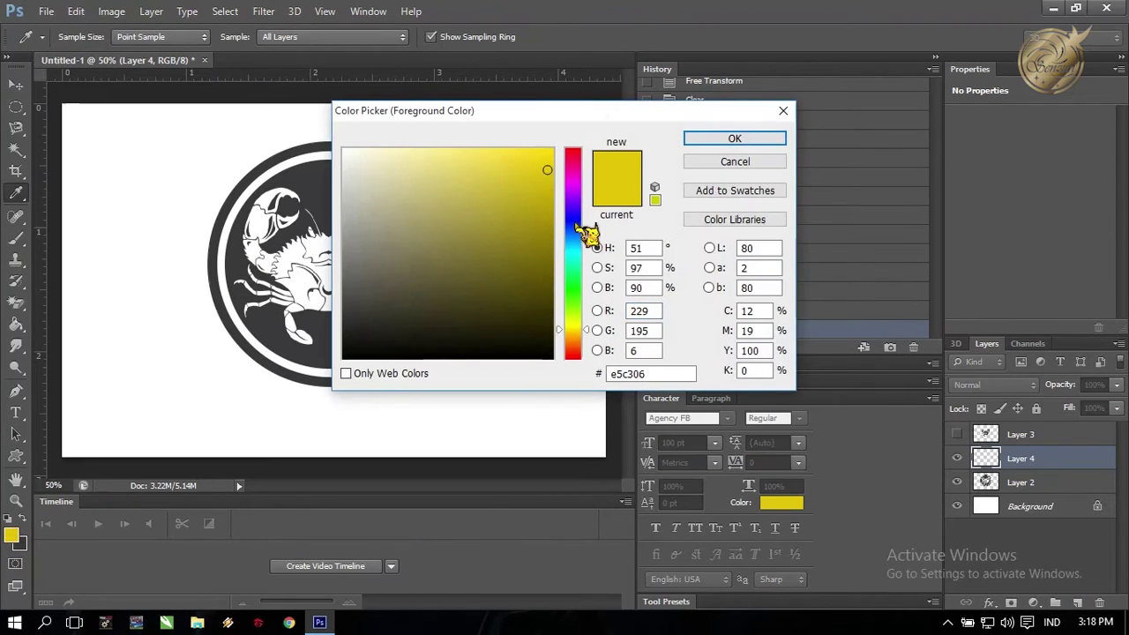
pyautogui.click(573, 223)
pyautogui.click(719, 141)
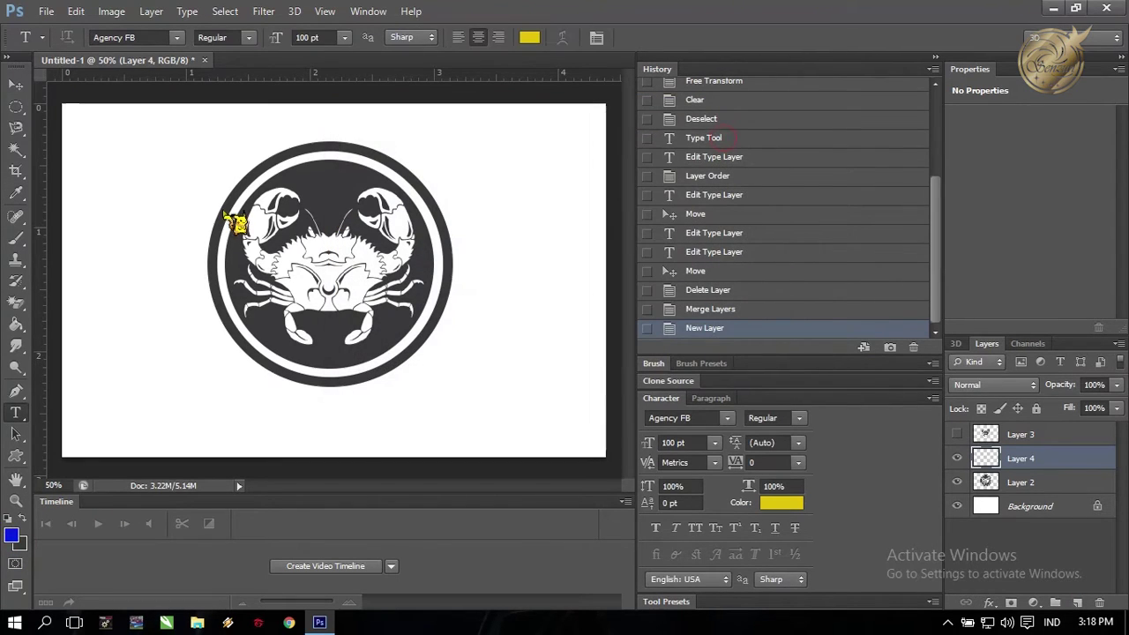
# Step: Type CRAB near the canvas top left at 18 pt and commit the text
pyautogui.click(185, 141)
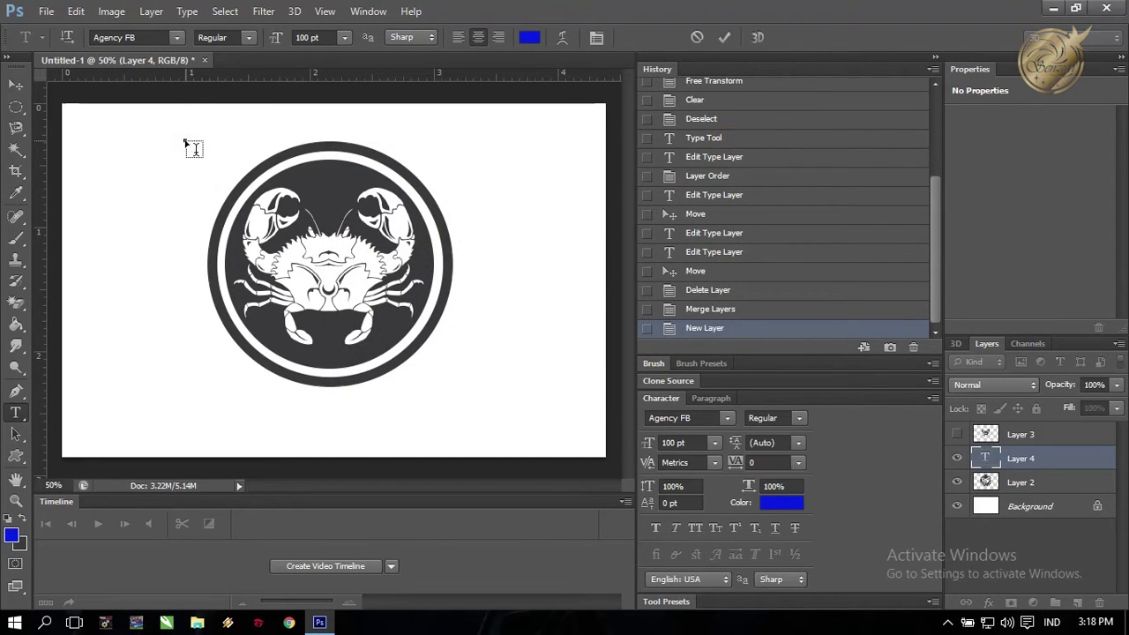
pyautogui.write('U')
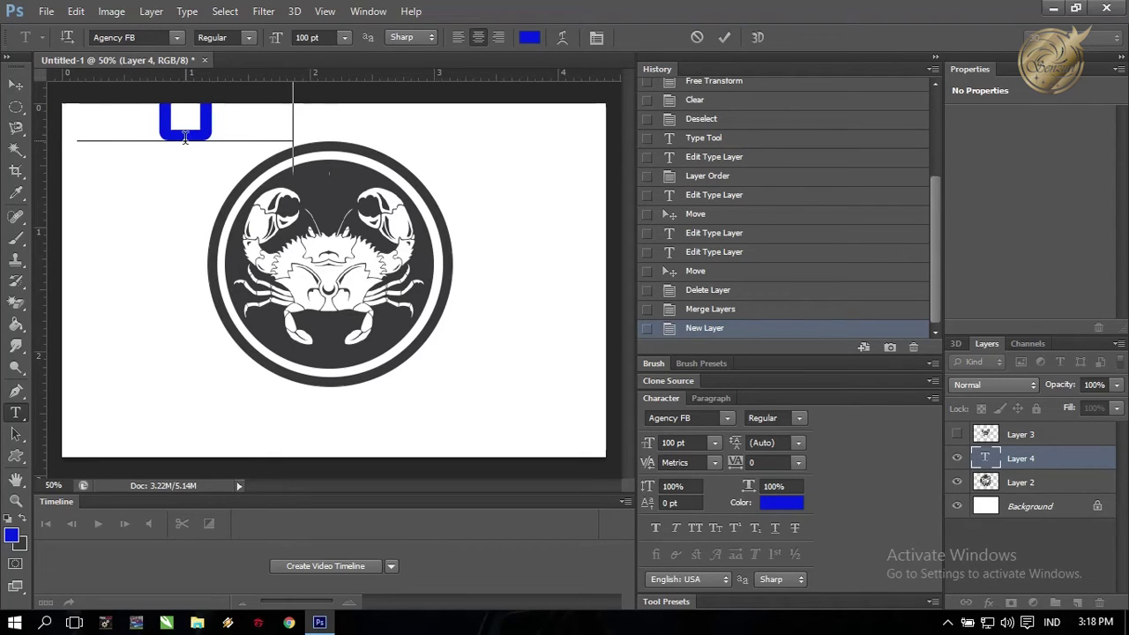
pyautogui.write('RAB')
pyautogui.hotkey('ctrl', 'a')
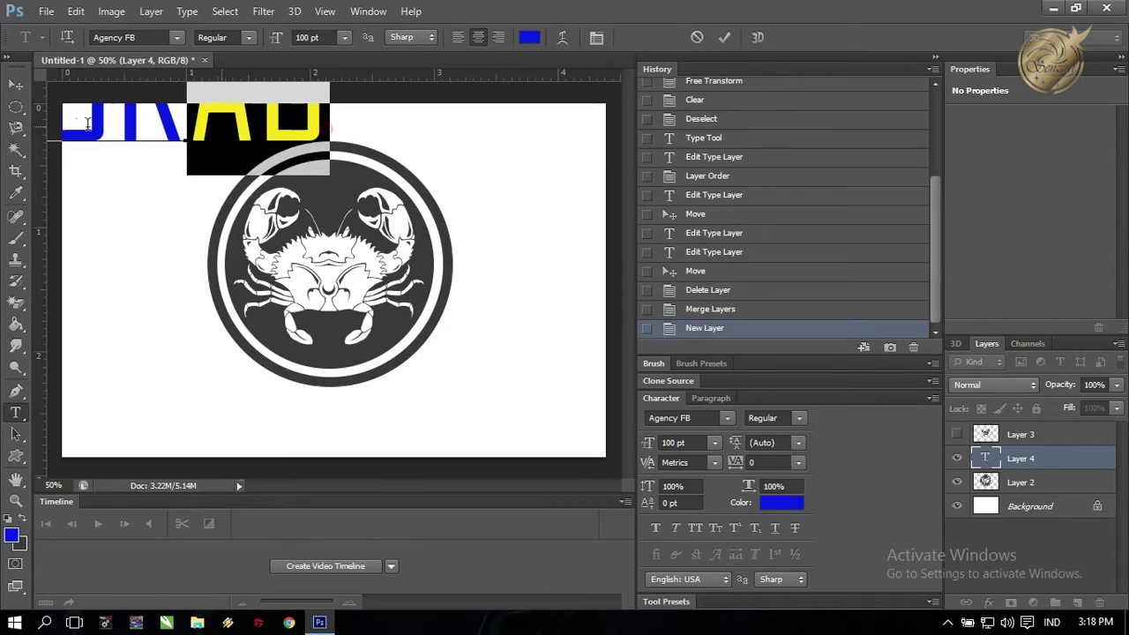
pyautogui.click(344, 37)
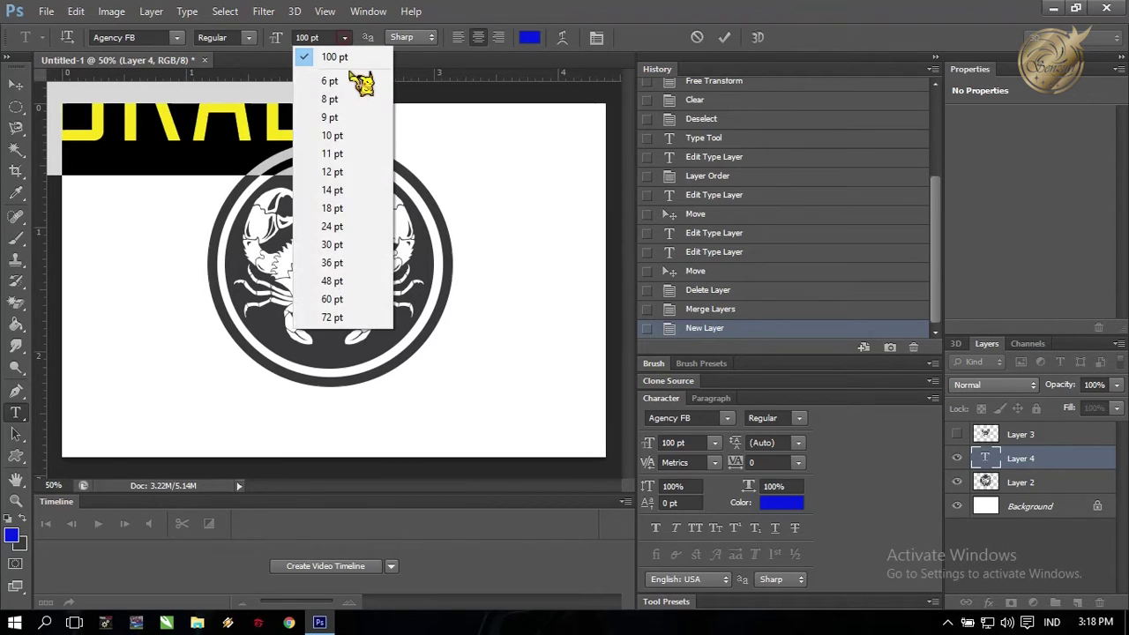
pyautogui.click(335, 209)
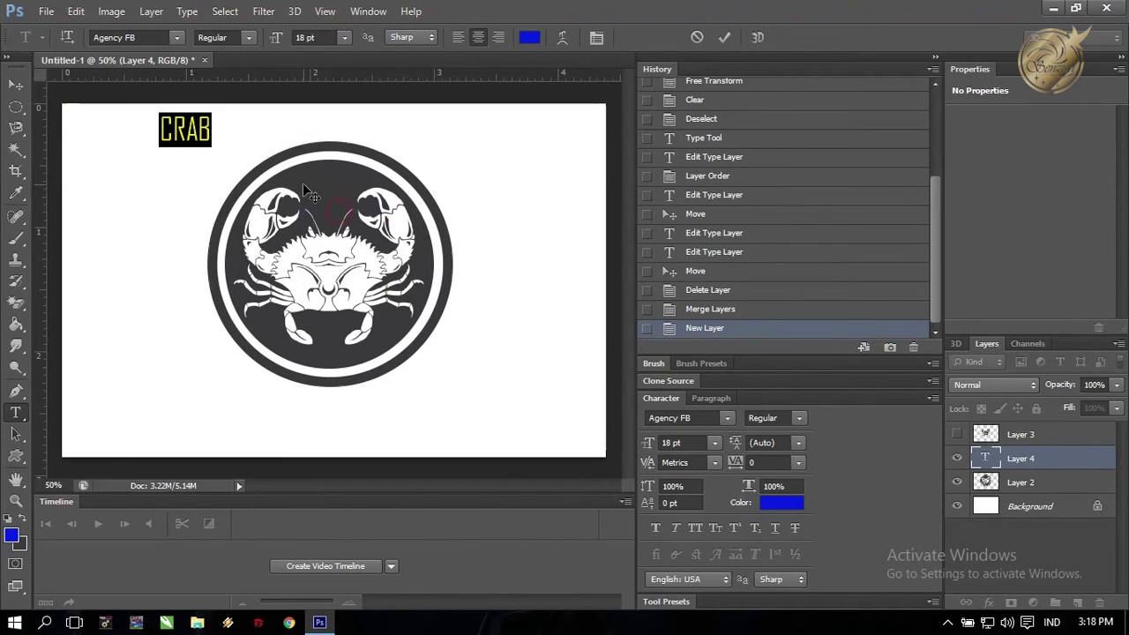
pyautogui.click(19, 87)
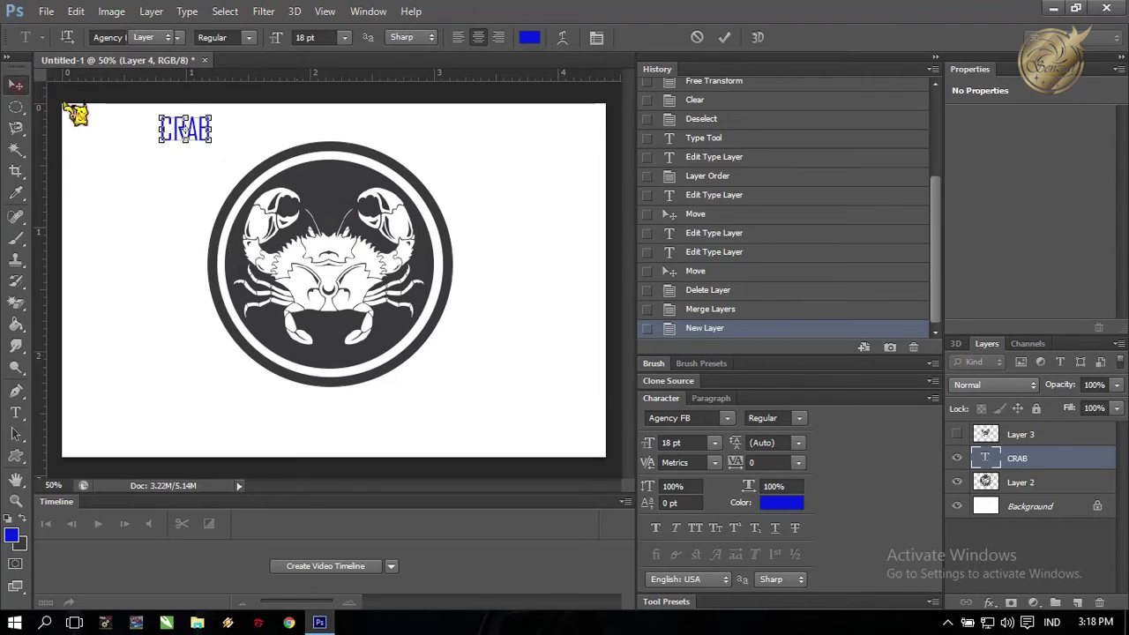
# Step: Drag the blue CRAB text into the dark circle, centred just above the crab
pyautogui.moveTo(212, 144); pyautogui.dragTo(340, 194)
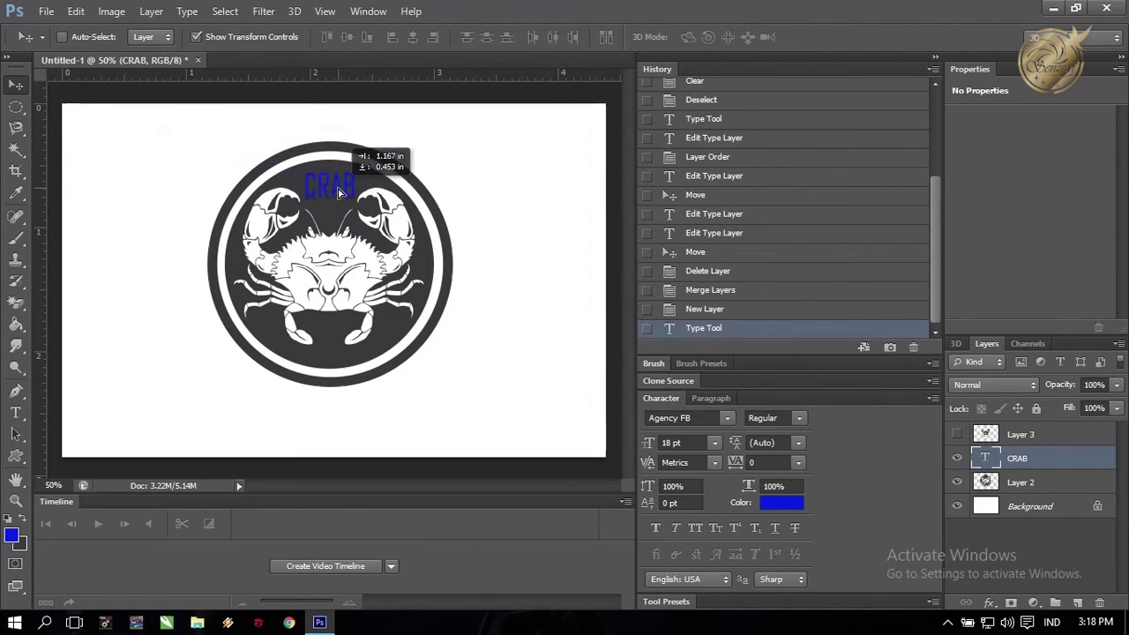
pyautogui.moveTo(340, 194); pyautogui.dragTo(343, 189)
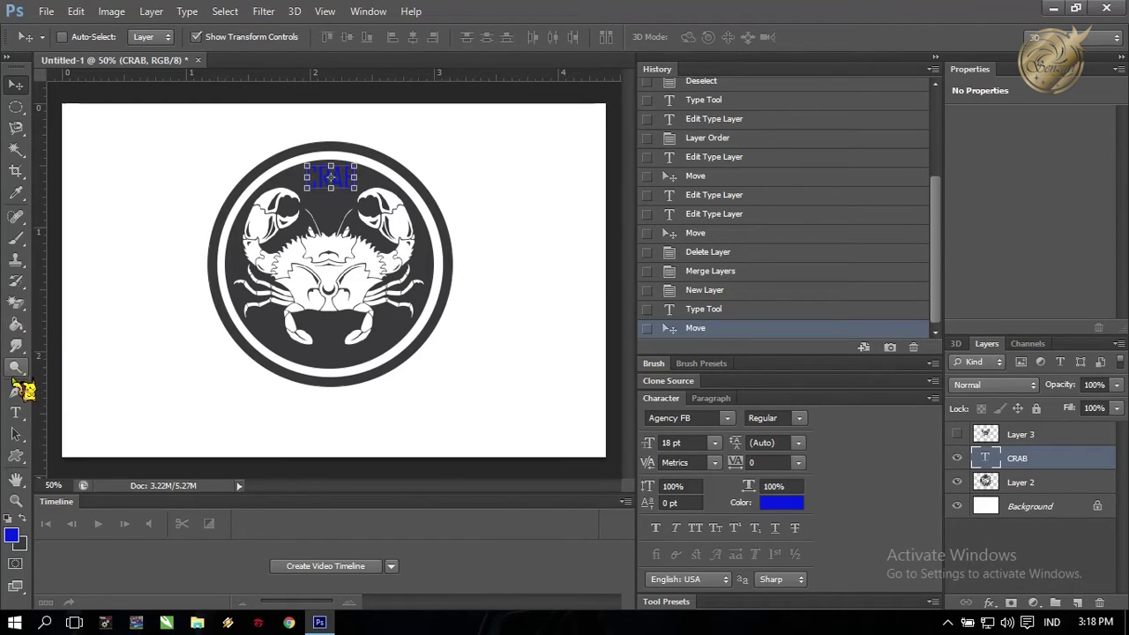
pyautogui.click(16, 412)
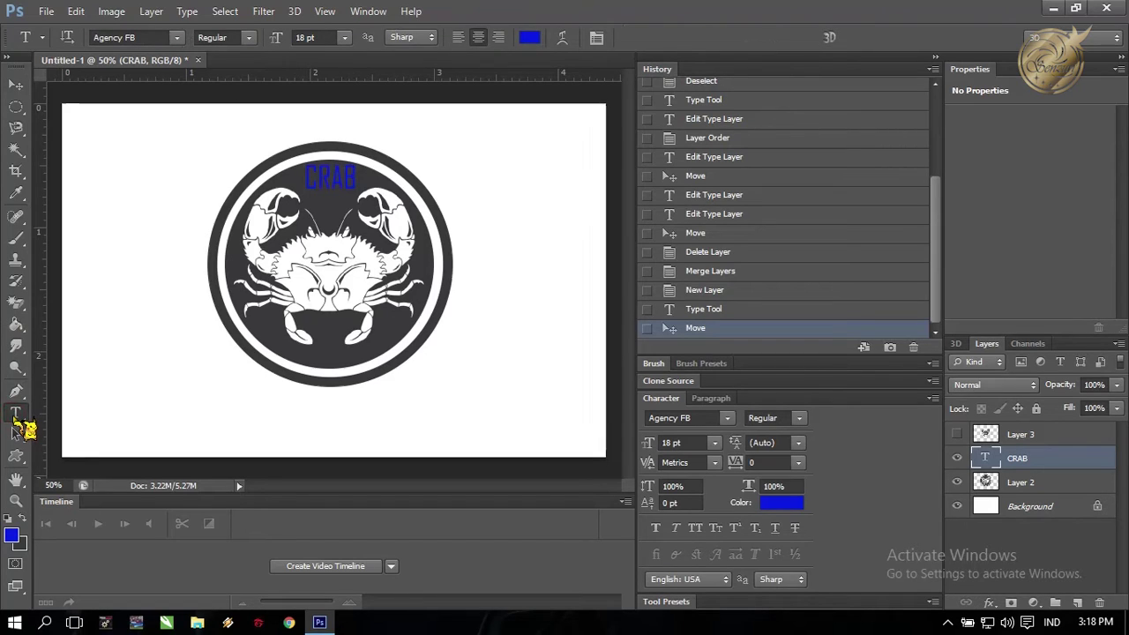
# Step: Undo the earlier attempt and Magic Wand-select the letters C, R, A and B
pyautogui.click(17, 150)
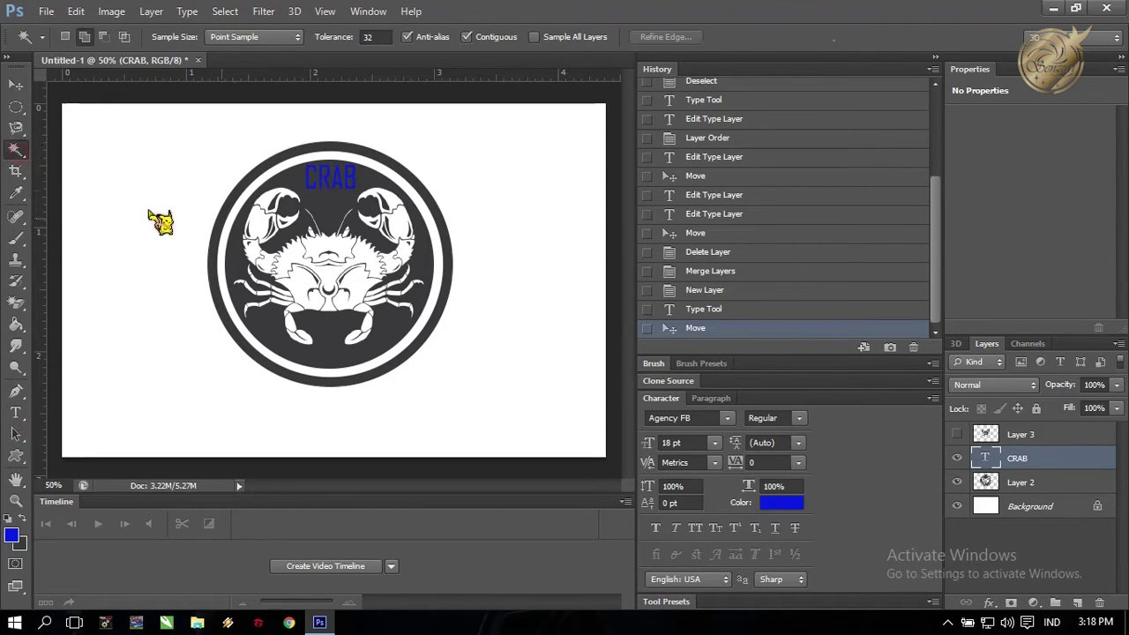
pyautogui.hotkey('ctrl', 'alt', 'z')
pyautogui.hotkey('ctrl', 'alt', 'z')
pyautogui.hotkey('ctrl', 'y')
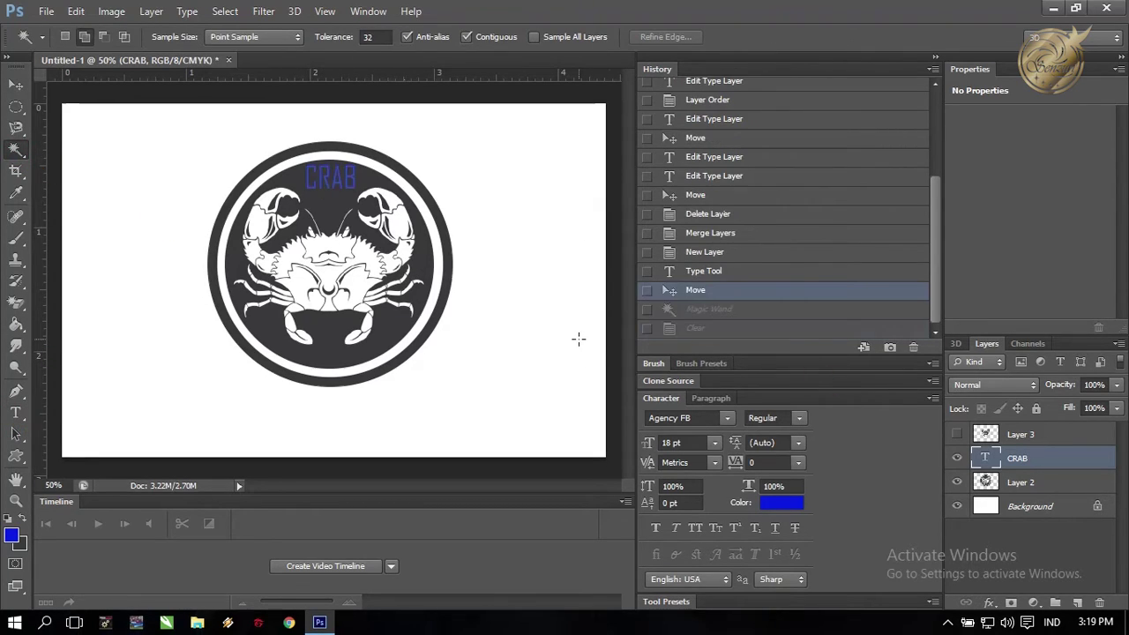
pyautogui.scroll(2, 467, 313)
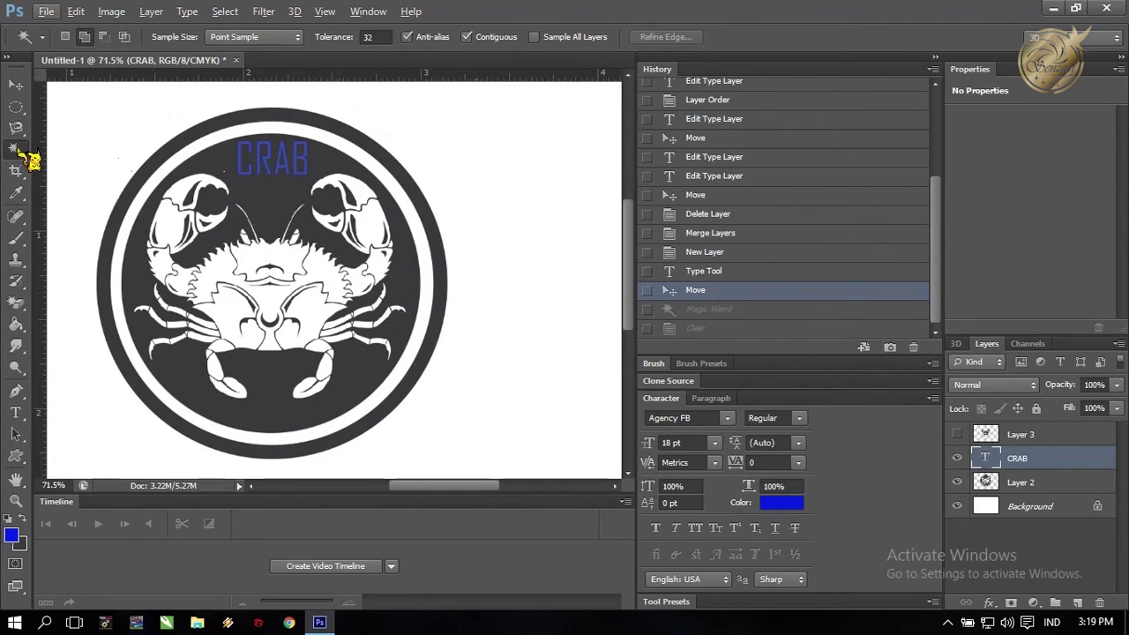
pyautogui.click(240, 163)
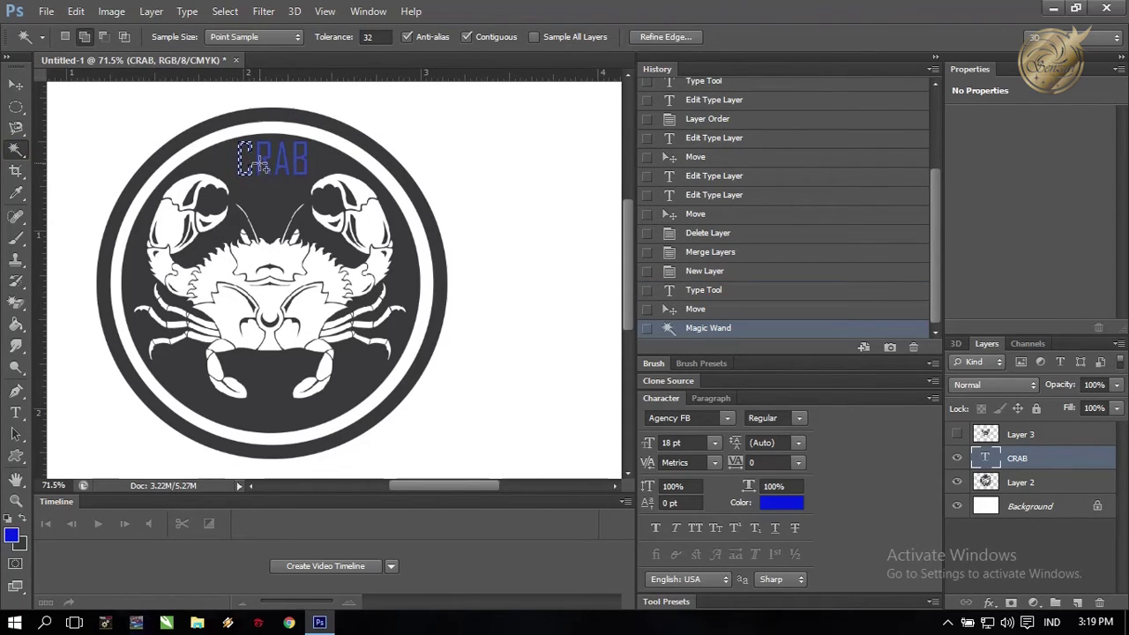
pyautogui.keyDown('shift'); pyautogui.click(260, 163); pyautogui.keyUp('shift')
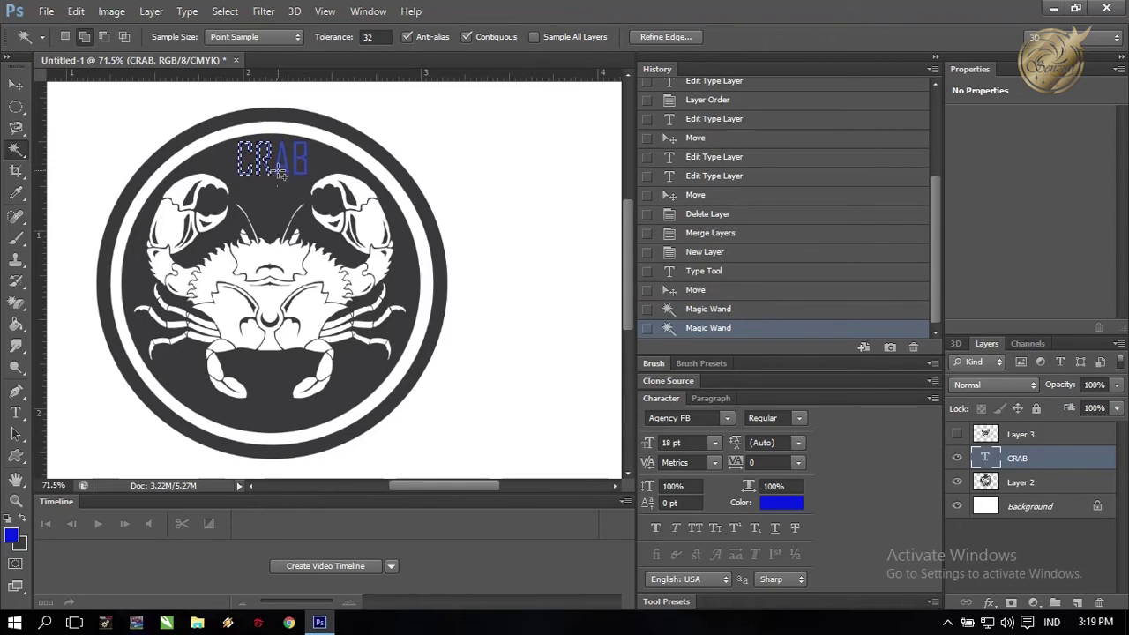
pyautogui.keyDown('shift'); pyautogui.click(281, 169); pyautogui.keyUp('shift')
pyautogui.keyDown('shift'); pyautogui.click(299, 176); pyautogui.keyUp('shift')
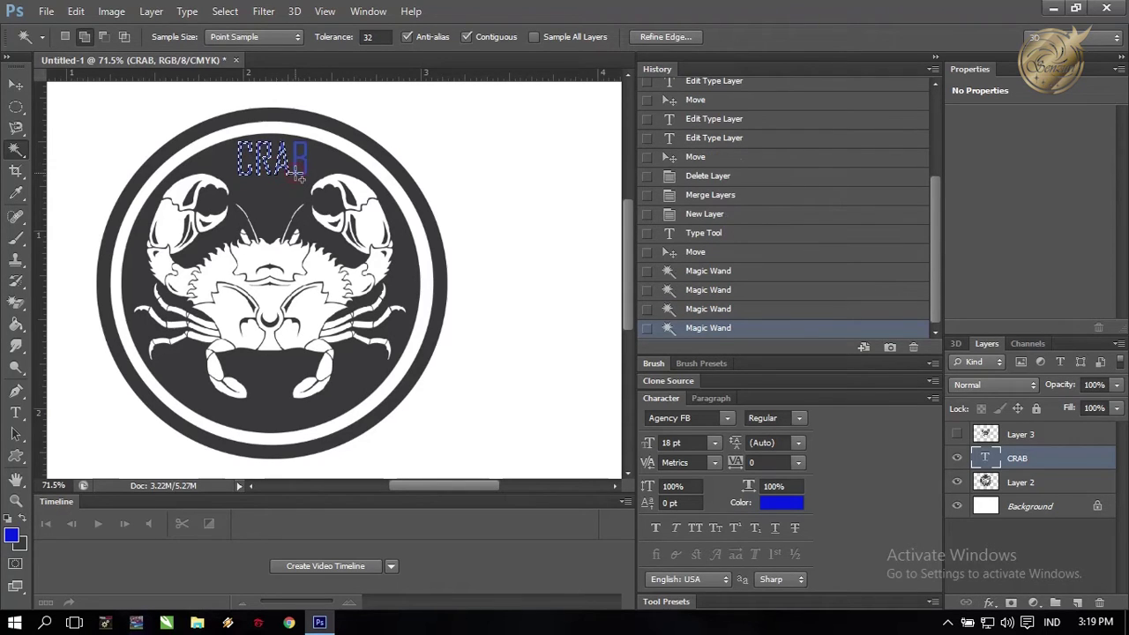
# Step: Delete the letter shapes from Layer 2, deselect, and hide the blue CRAB layer
pyautogui.click(1032, 484)
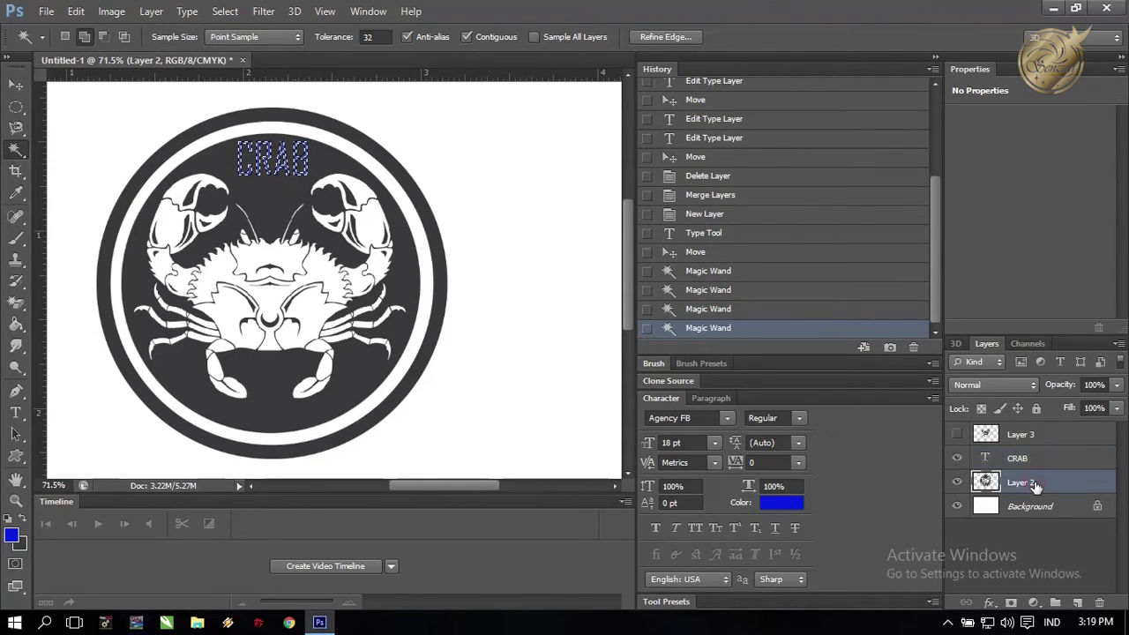
pyautogui.press('Delete')
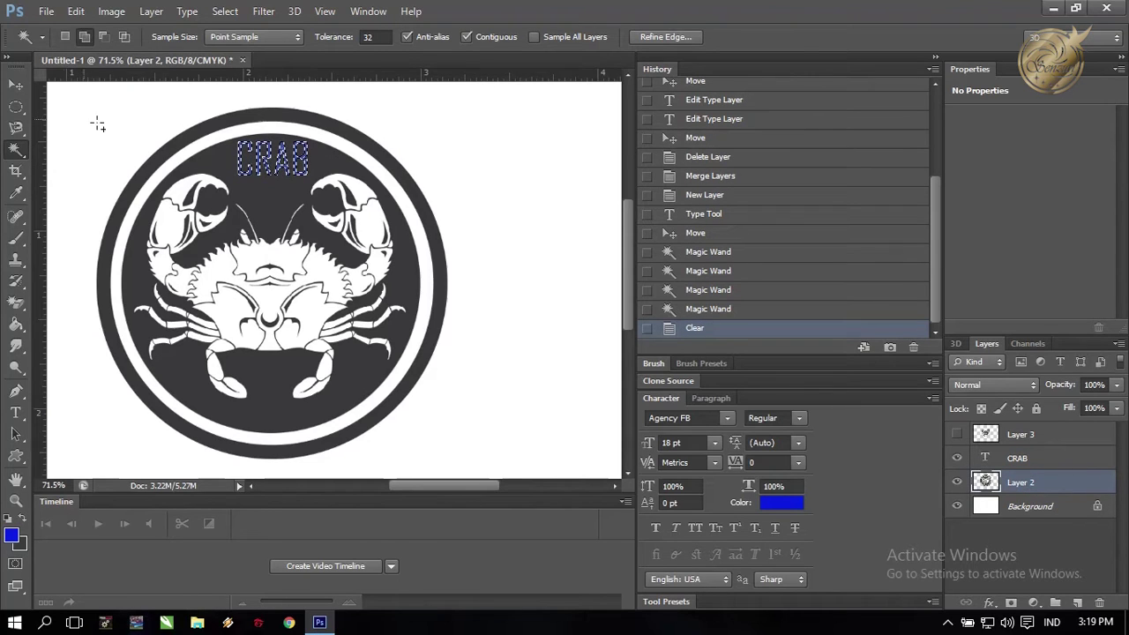
pyautogui.click(21, 87)
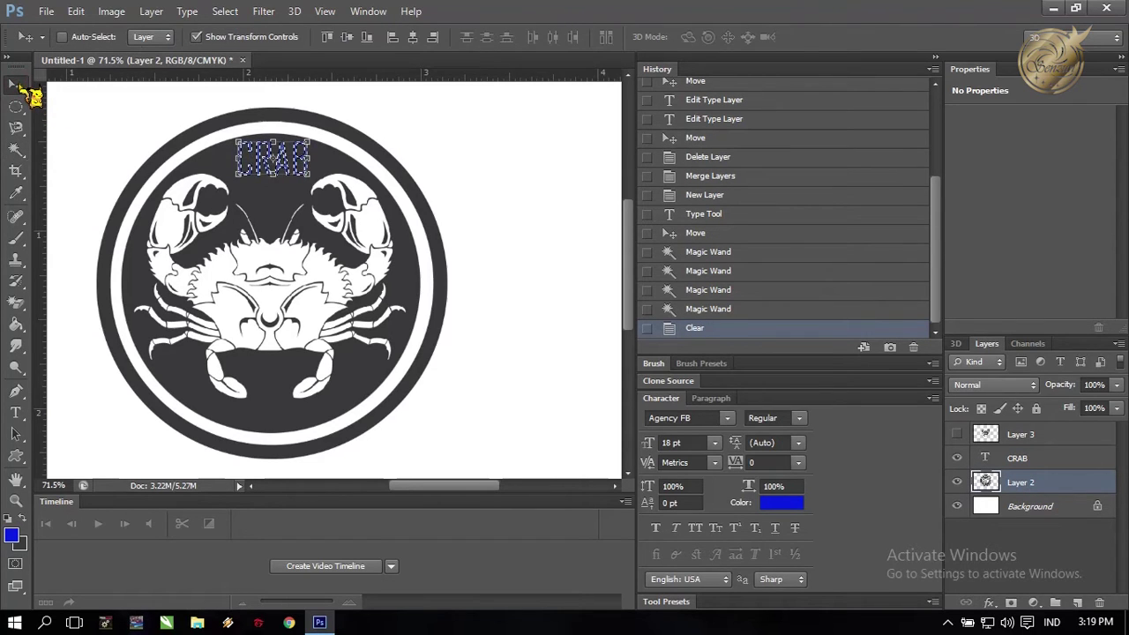
pyautogui.hotkey('ctrl', 'd')
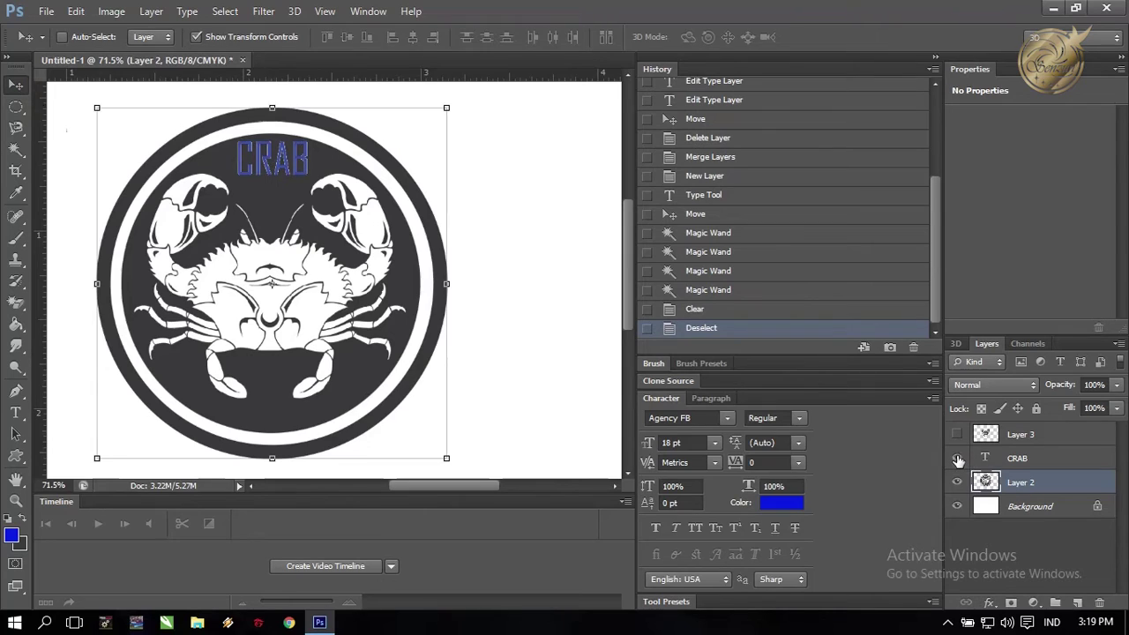
pyautogui.click(958, 458)
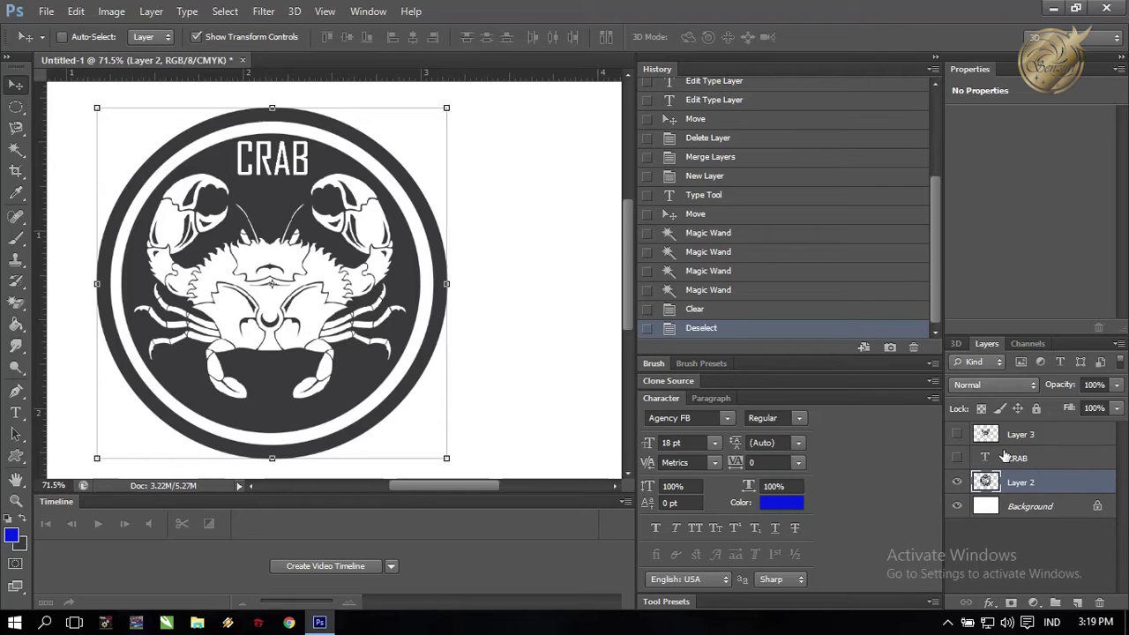
# Step: Revert History to before the CRAB letter cut-out and nudge CRAB down 2 pixels
pyautogui.click(706, 311)
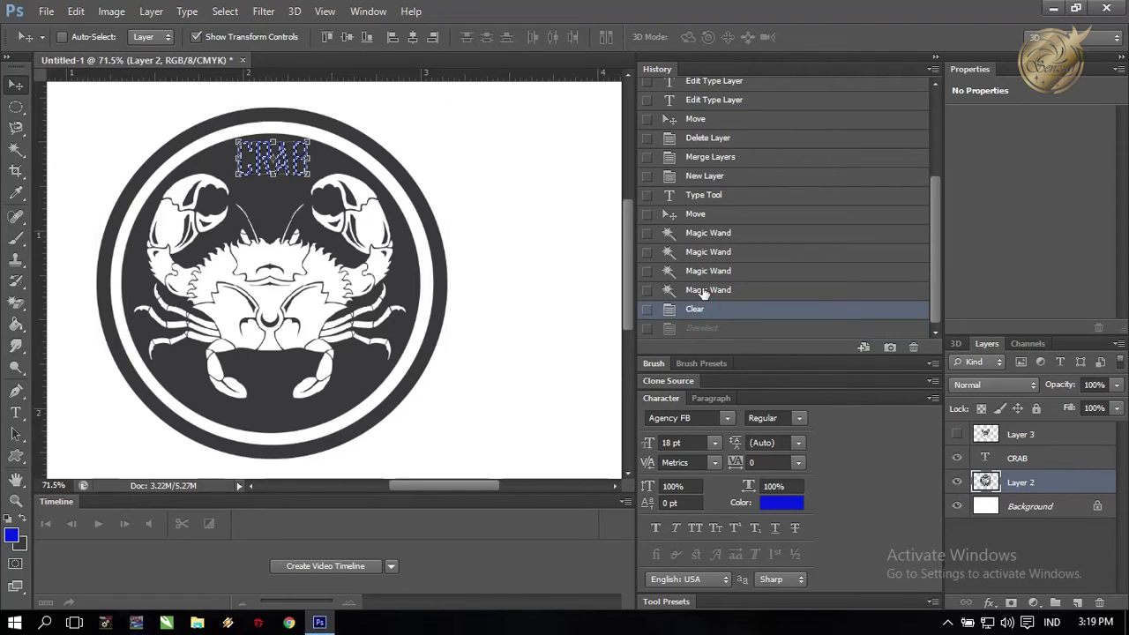
pyautogui.hotkey('ctrl', 'alt', 'z')
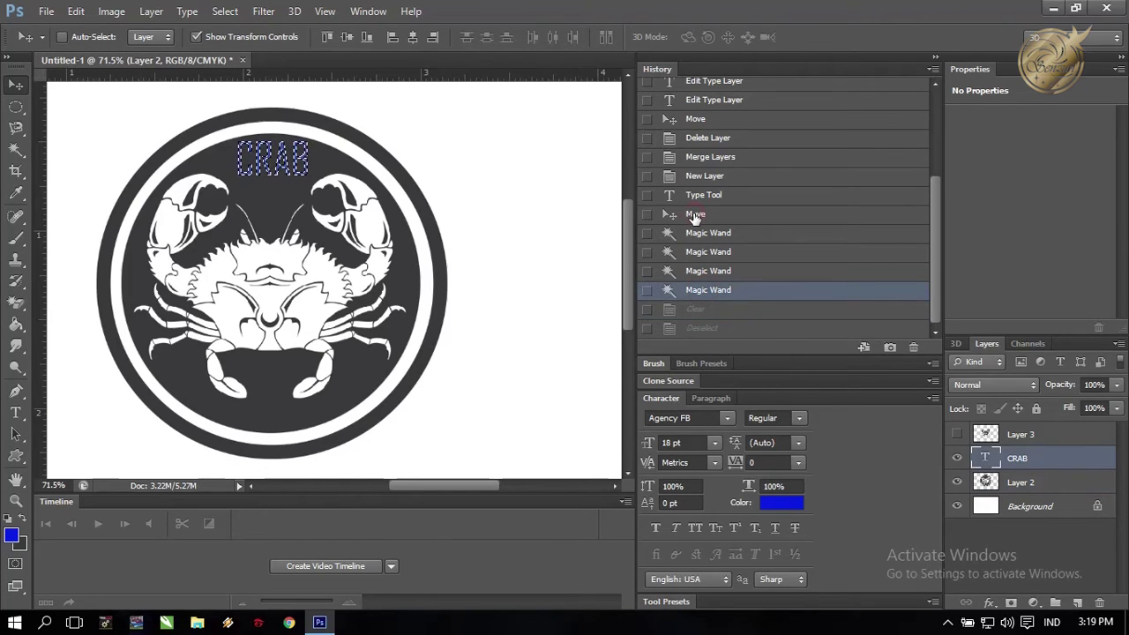
pyautogui.hotkey('ctrl', 'alt', 'z')
pyautogui.hotkey('ctrl', 'alt', 'z')
pyautogui.hotkey('ctrl', 'alt', 'z')
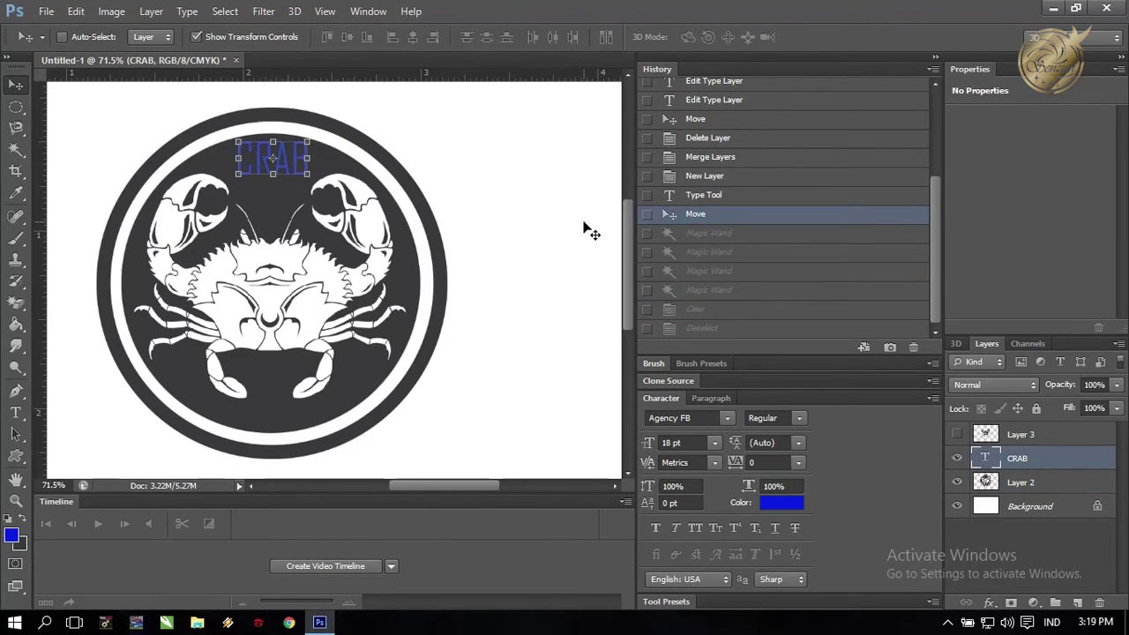
pyautogui.press('Down')
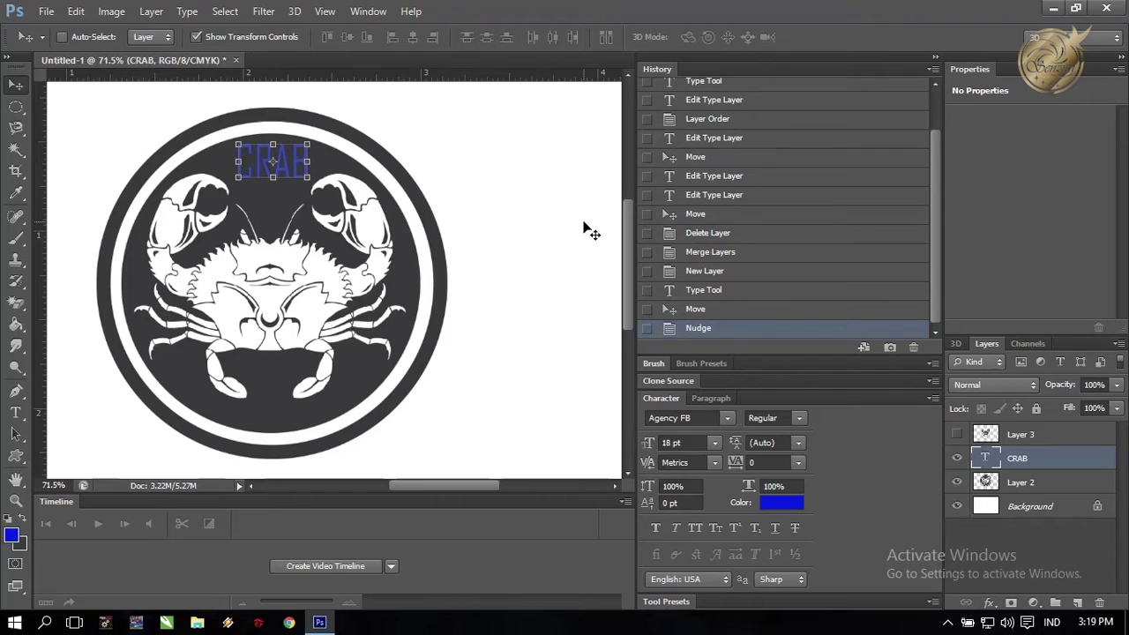
pyautogui.press('Down')
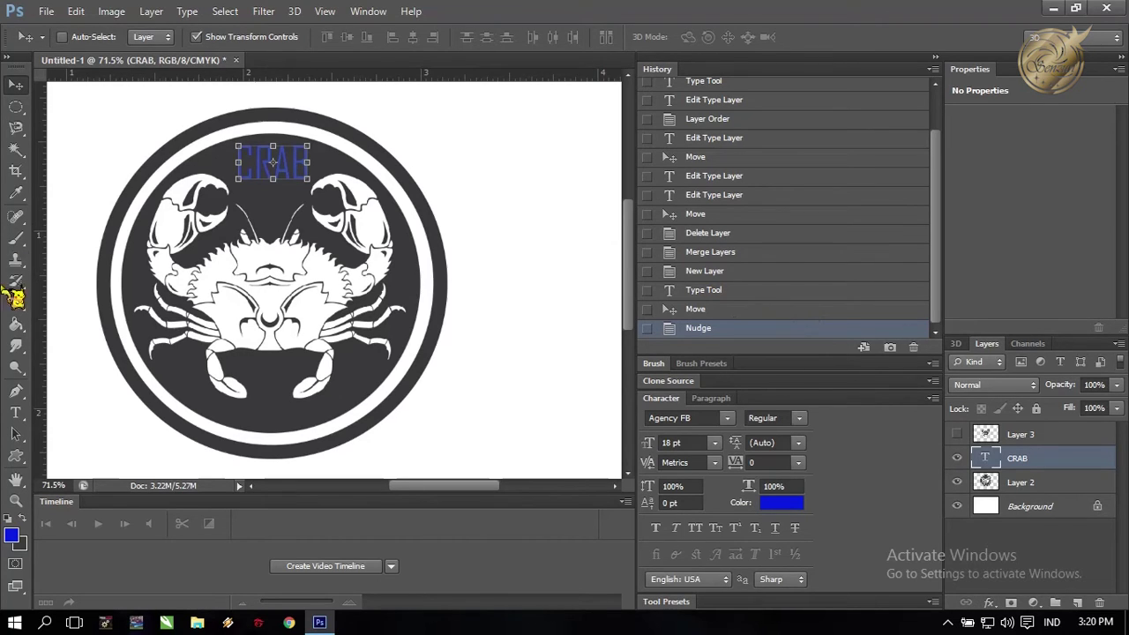
# Step: Magic Wand-select the C, R, A, B letters, delete them from Layer 2, and deselect
pyautogui.click(16, 149)
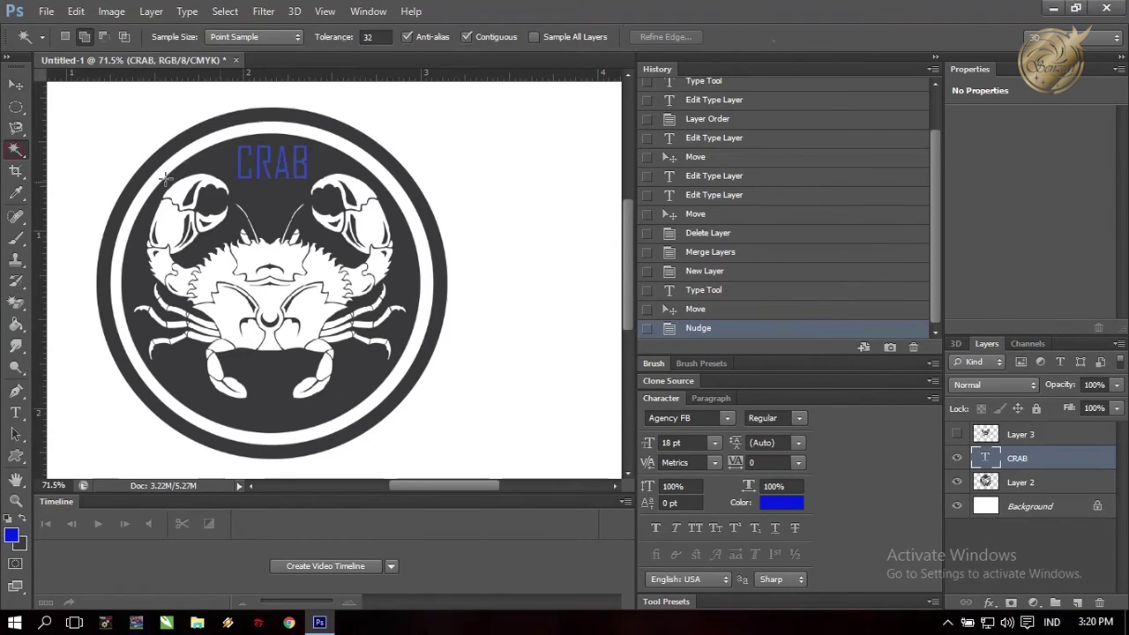
pyautogui.click(240, 174)
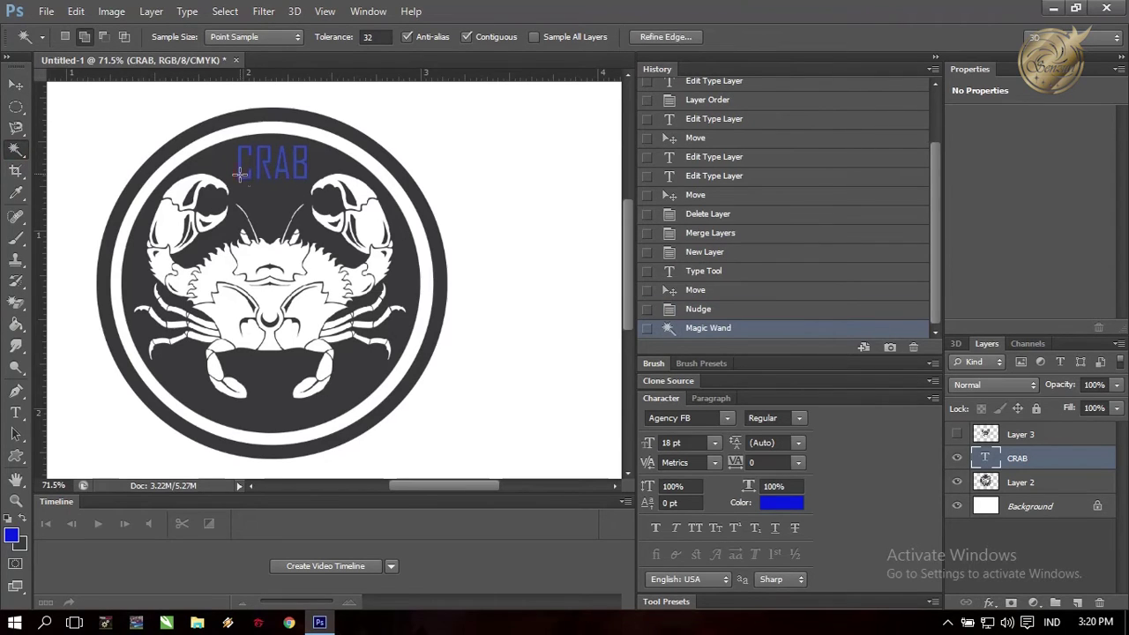
pyautogui.keyDown('shift'); pyautogui.click(263, 176); pyautogui.keyUp('shift')
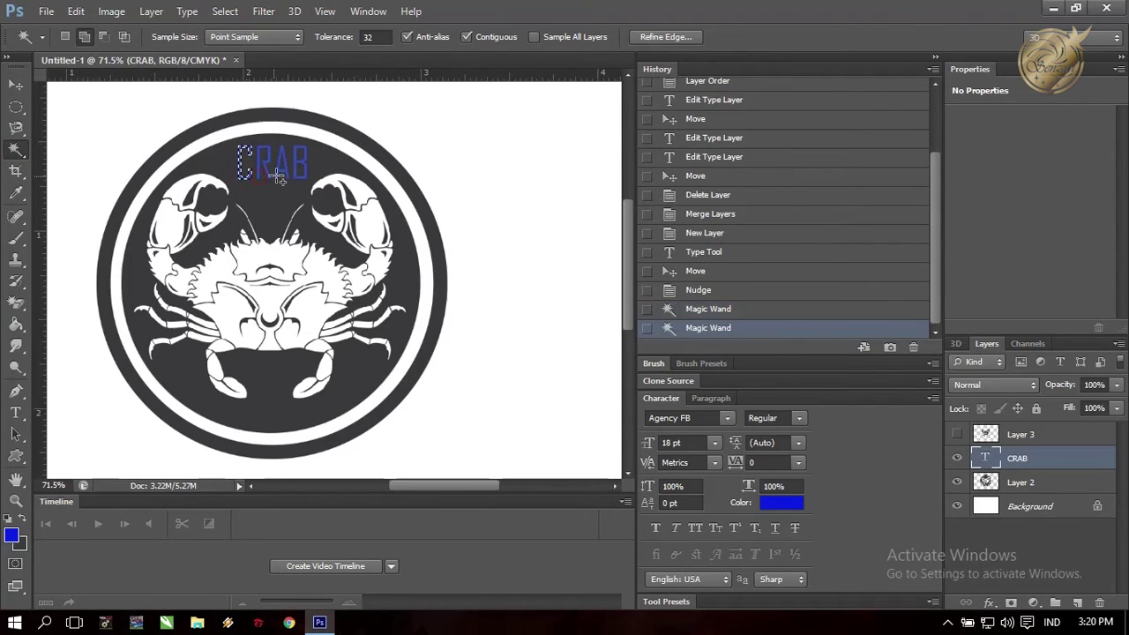
pyautogui.keyDown('shift'); pyautogui.click(284, 175); pyautogui.keyUp('shift')
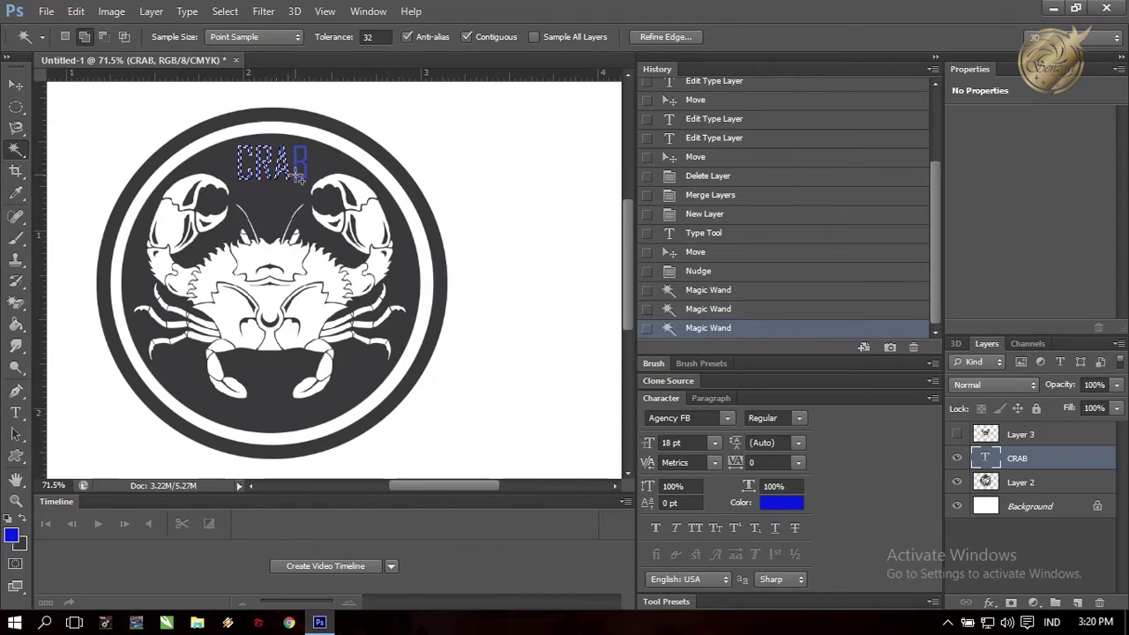
pyautogui.keyDown('shift'); pyautogui.click(298, 176); pyautogui.keyUp('shift')
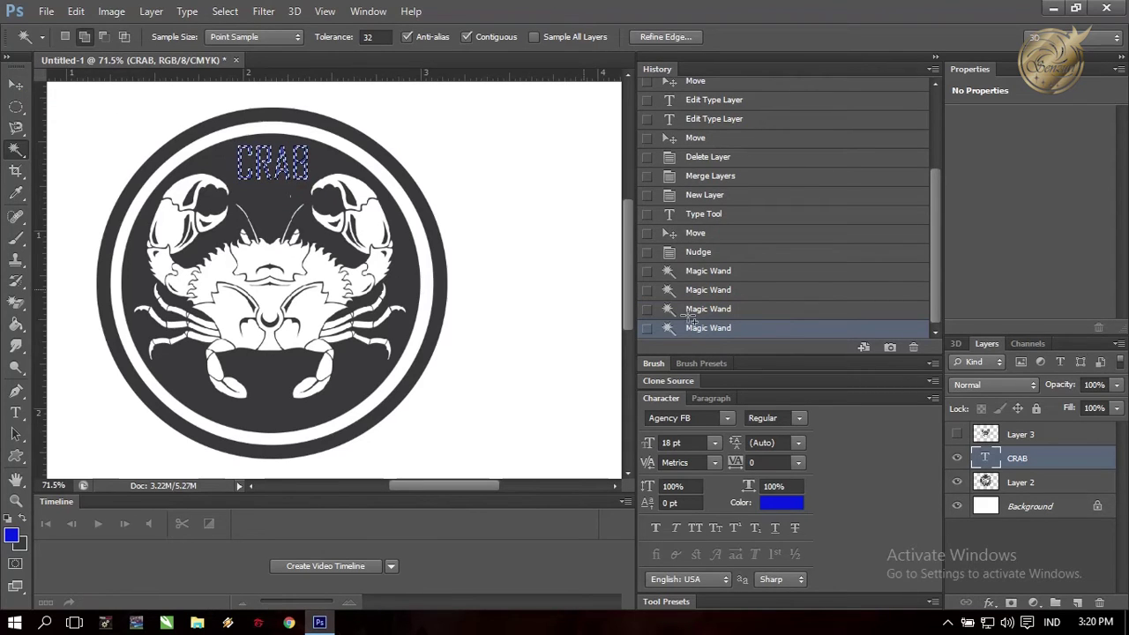
pyautogui.click(1040, 487)
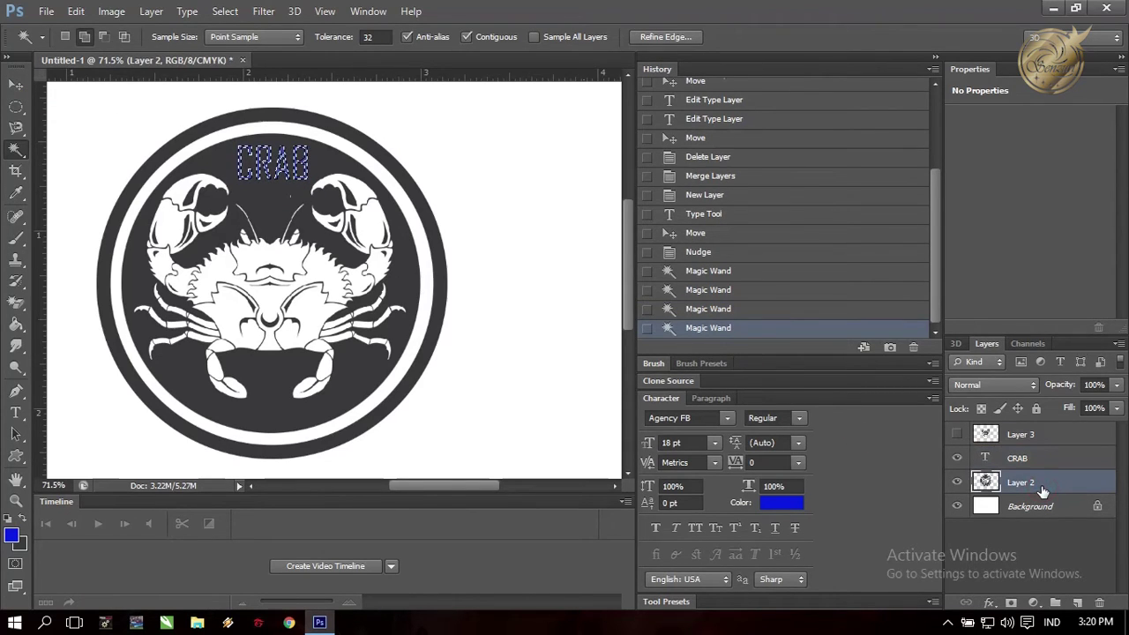
pyautogui.press('Delete')
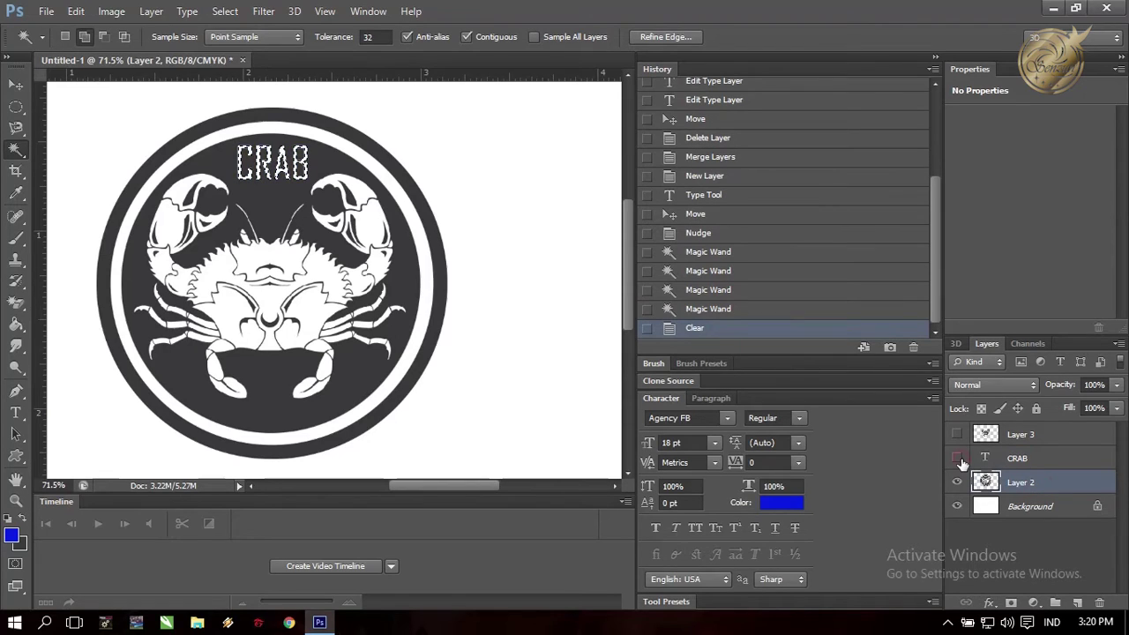
pyautogui.hotkey('ctrl', 'd')
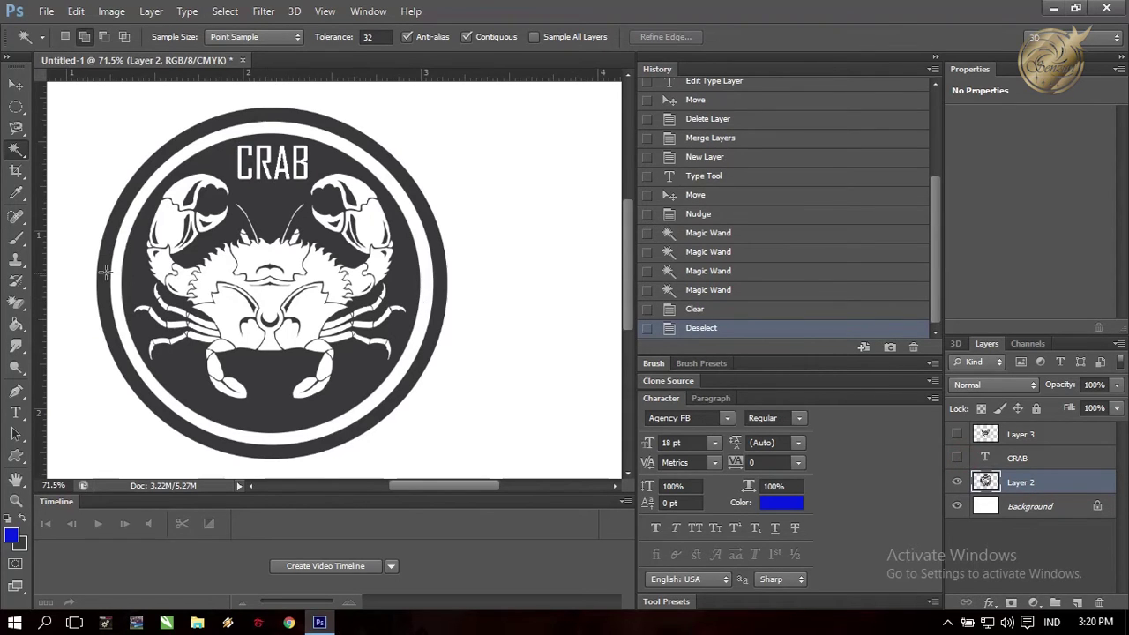
# Step: Add blue Agency FB 'RESTAURANT' text as a new type layer right of the emblem
pyautogui.click(16, 413)
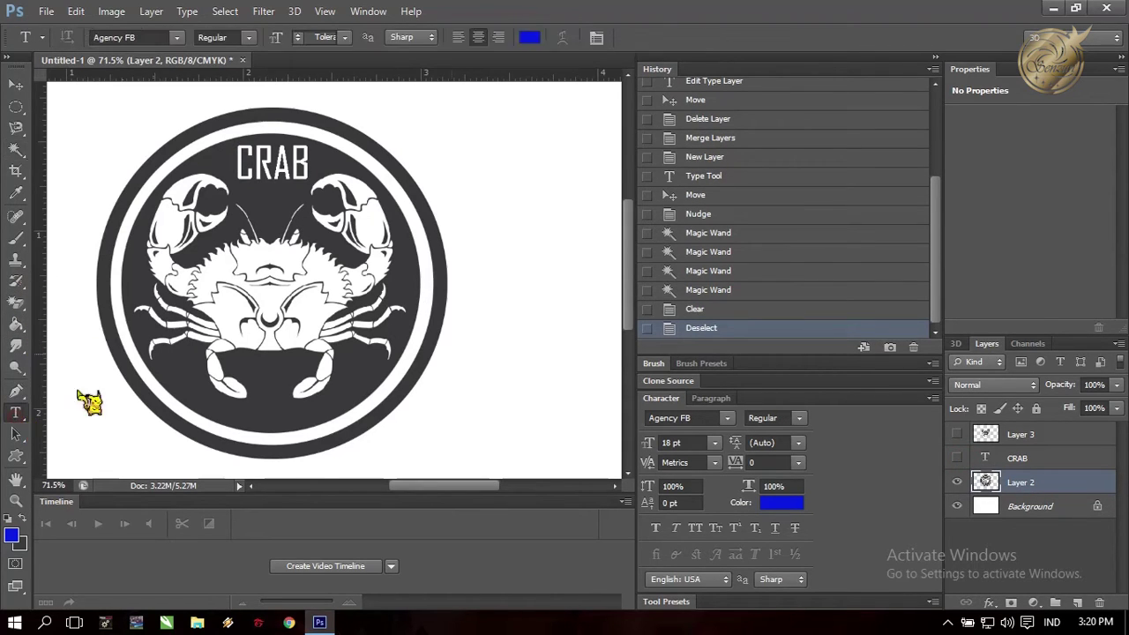
pyautogui.click(489, 209)
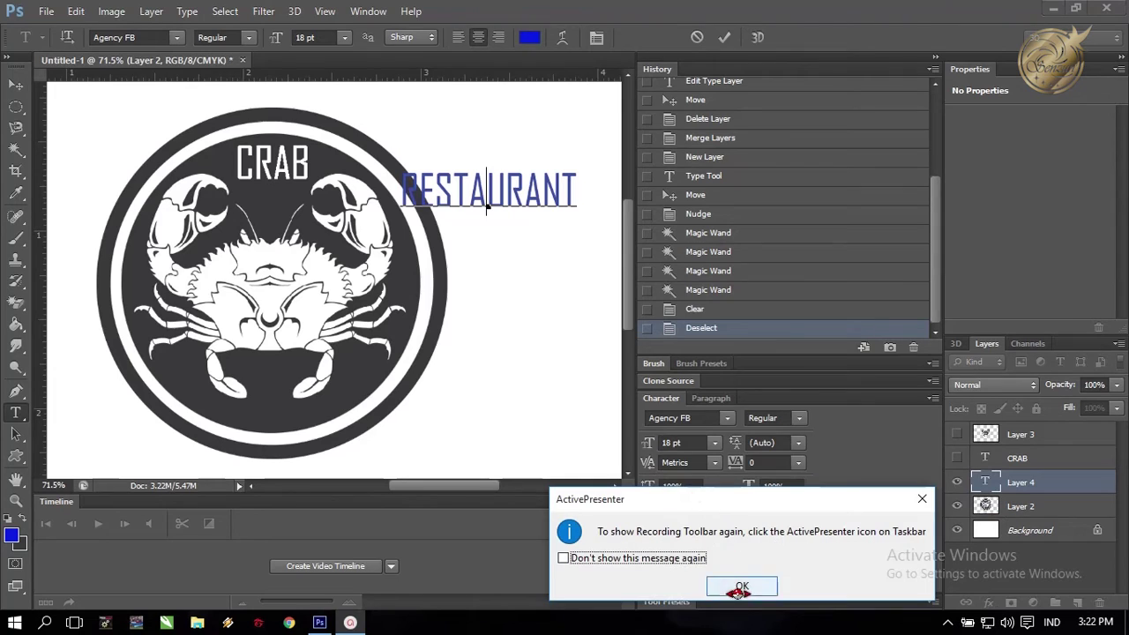
pyautogui.click(741, 585)
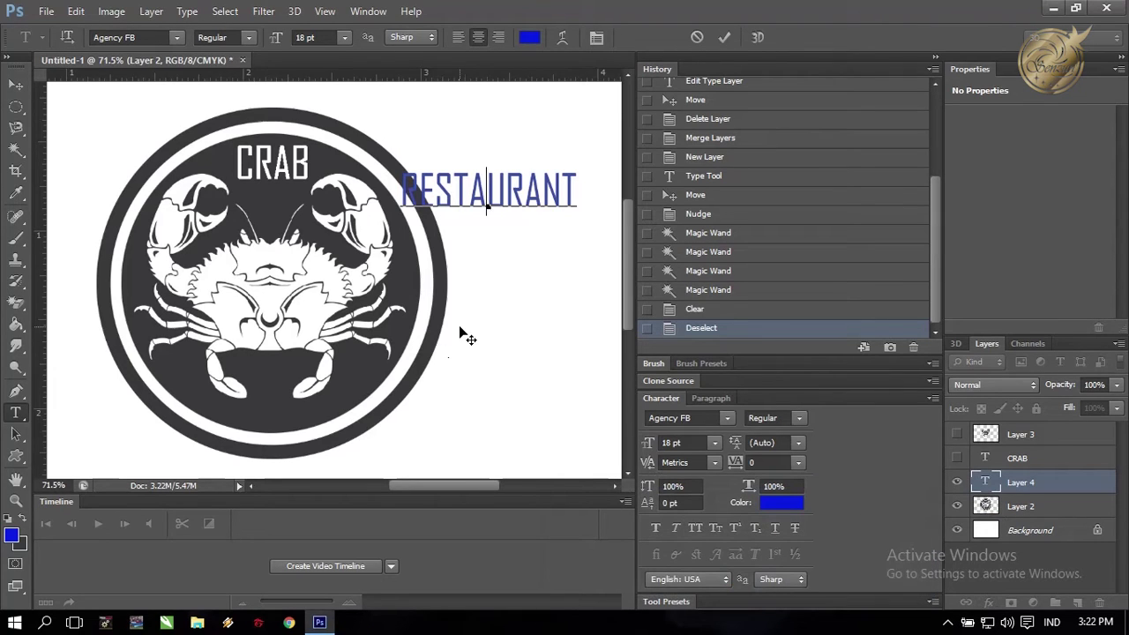
pyautogui.click(16, 84)
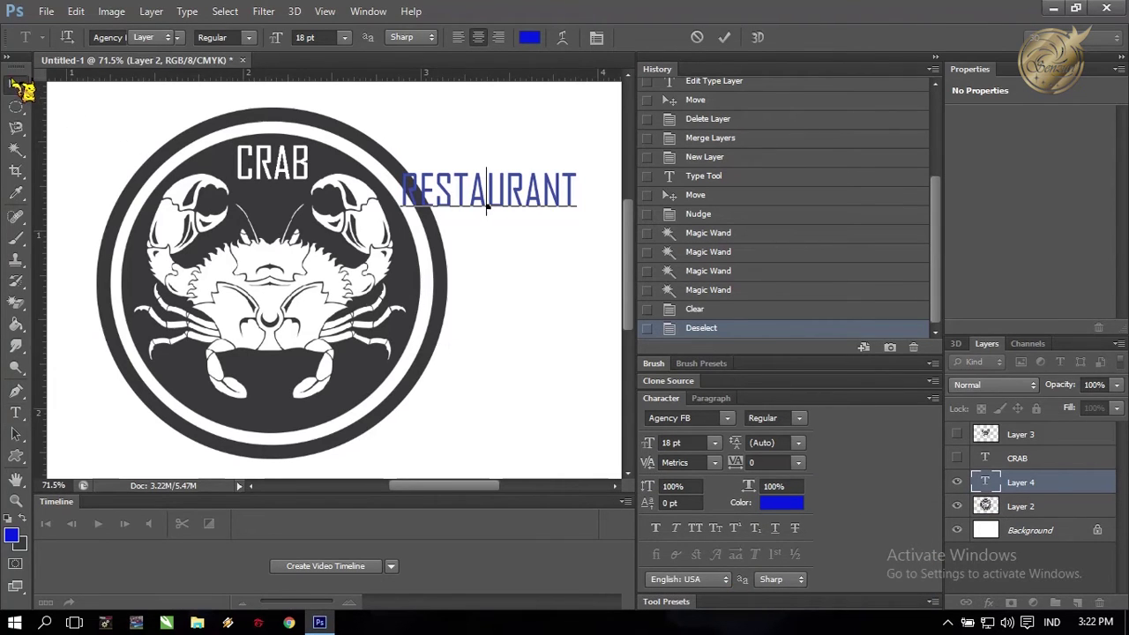
# Step: Try resizing RESTAURANT with Free Transform, then undo the resize
pyautogui.moveTo(576, 209); pyautogui.dragTo(489, 193)
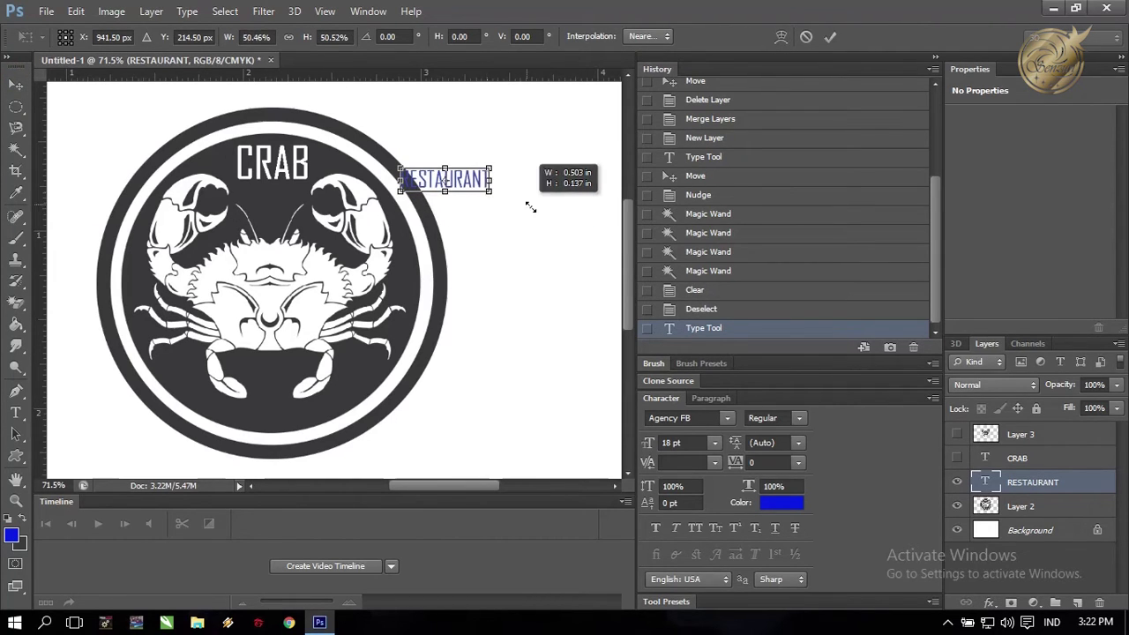
pyautogui.moveTo(490, 192); pyautogui.dragTo(544, 205)
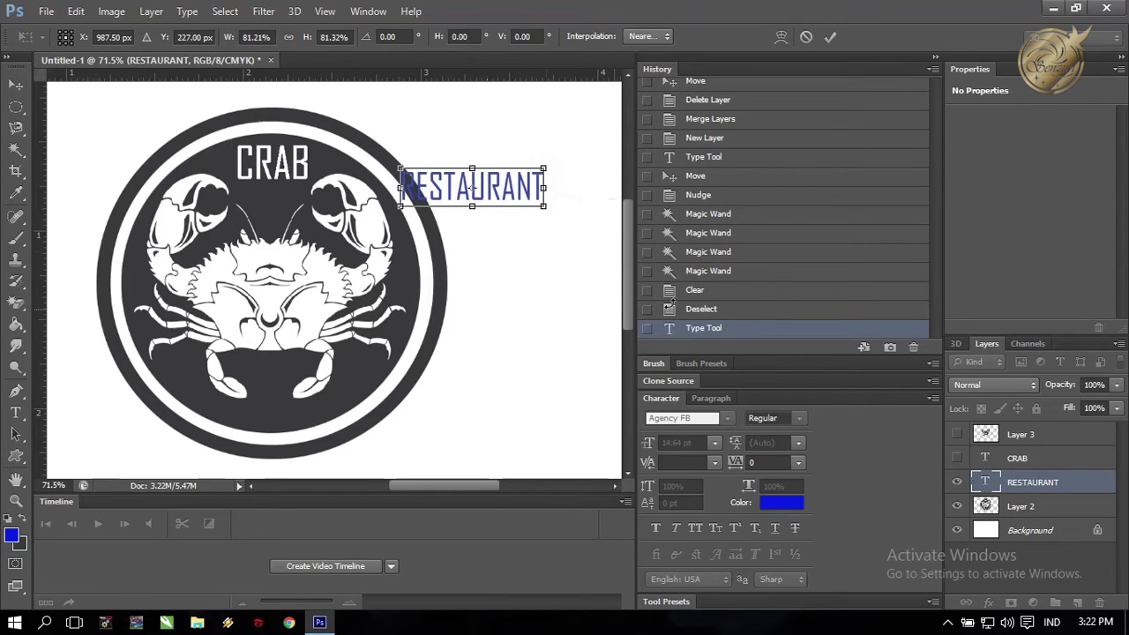
pyautogui.press('Return')
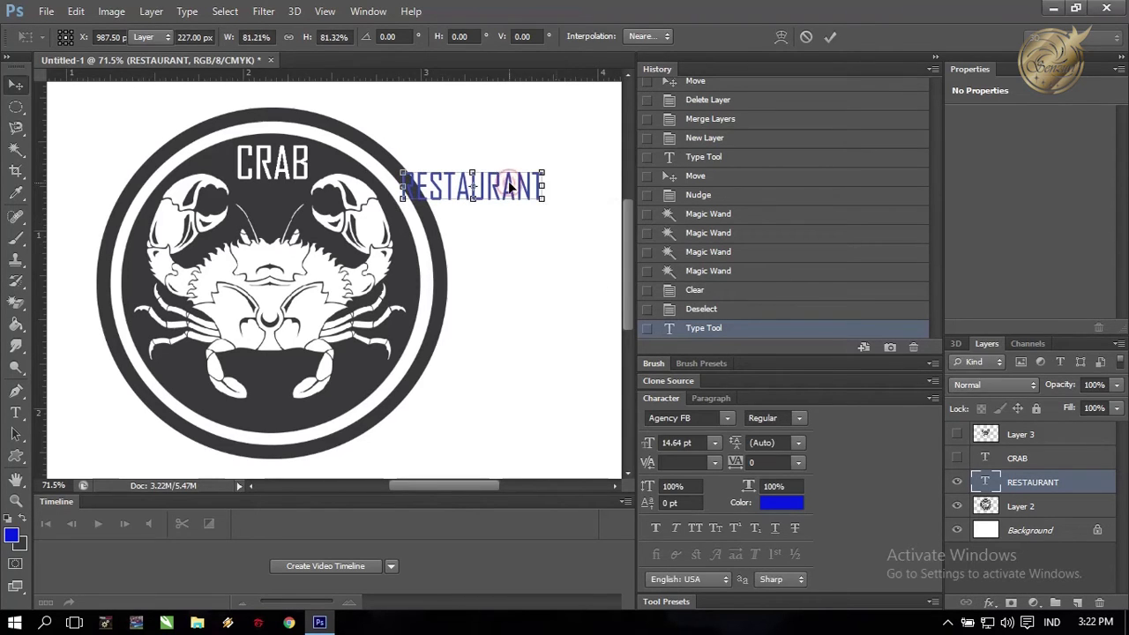
pyautogui.hotkey('ctrl', 'z')
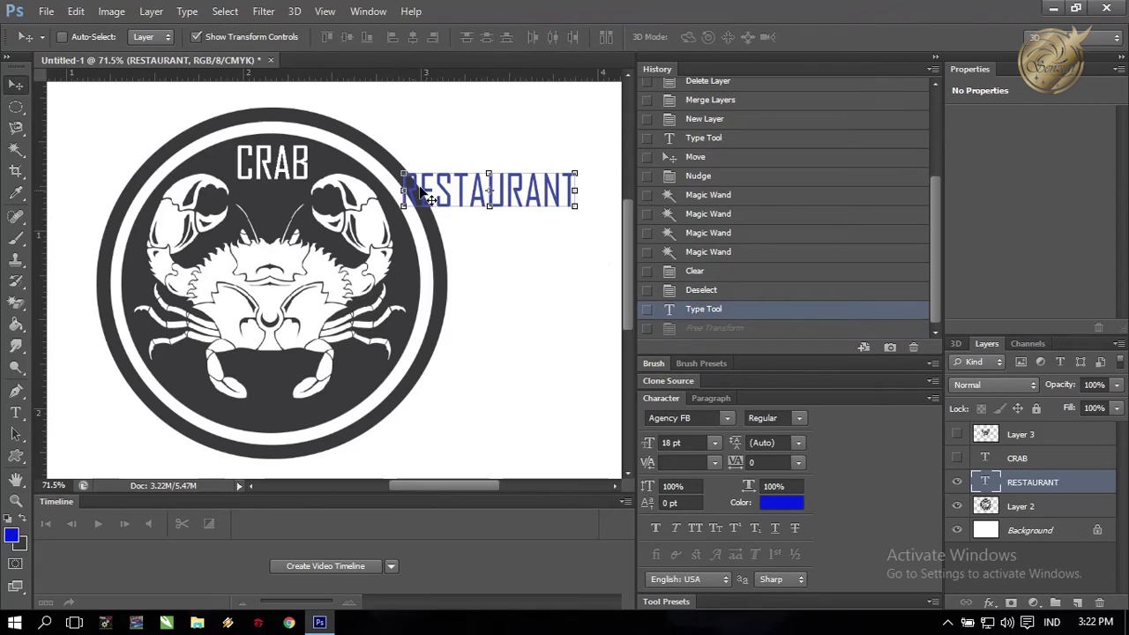
# Step: Set the RESTAURANT text's font size to 9 pt, passing through 11 pt
pyautogui.doubleClick(984, 485)
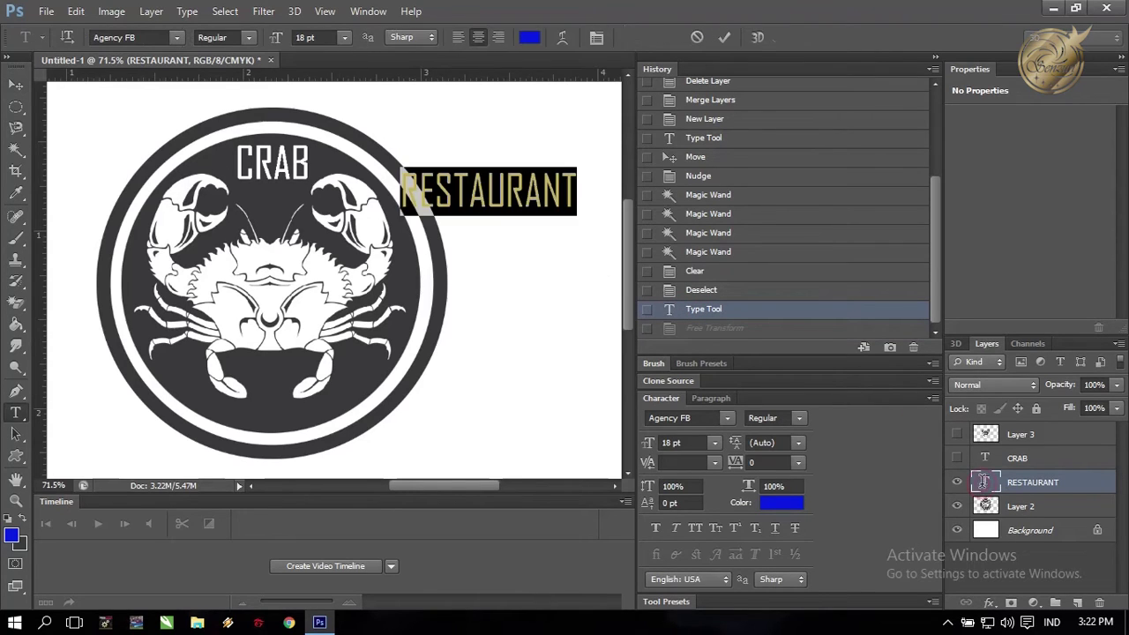
pyautogui.click(344, 38)
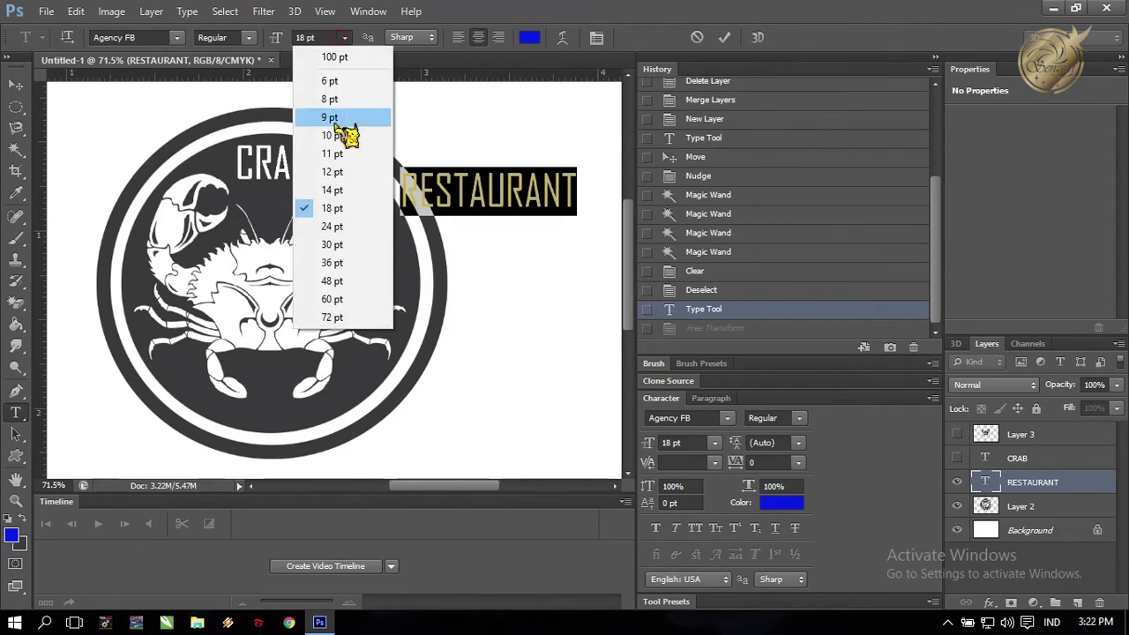
pyautogui.click(340, 155)
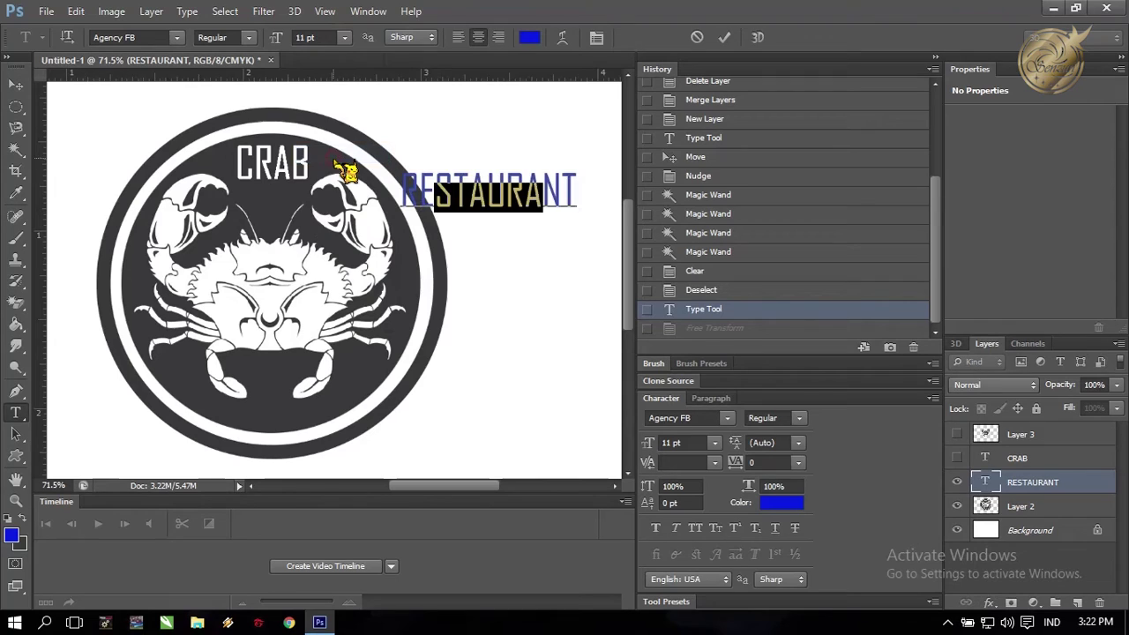
pyautogui.click(344, 38)
pyautogui.click(339, 120)
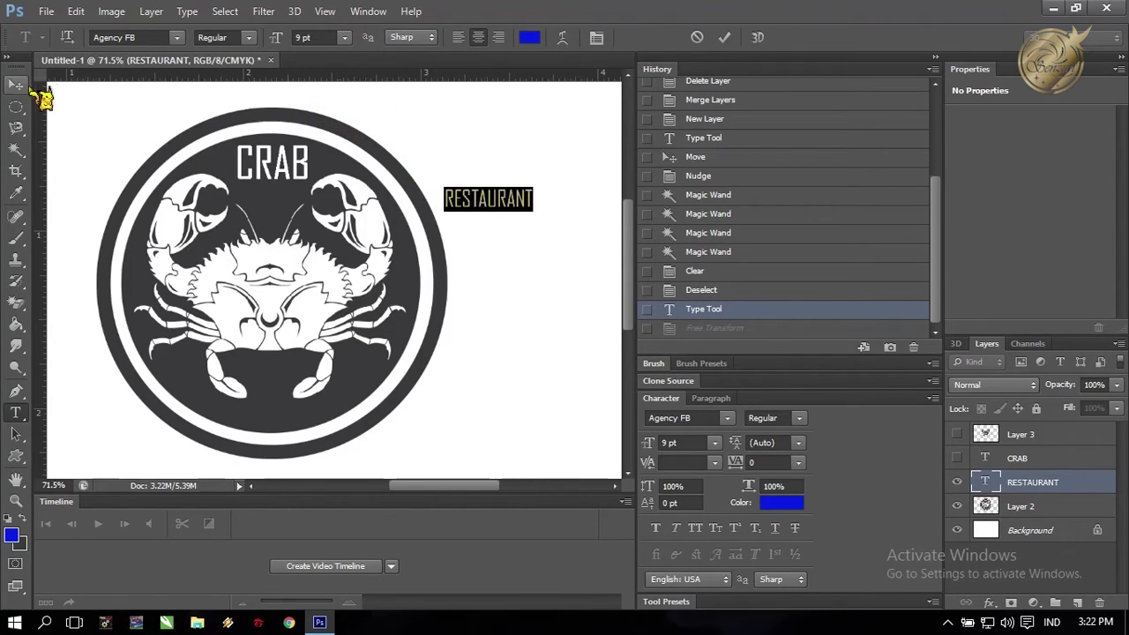
pyautogui.click(16, 84)
# Step: Drag RESTAURANT below the crab and nudge it down two pixels into the dark band
pyautogui.moveTo(518, 205)
pyautogui.mouseDown()
pyautogui.moveTo(290, 416)
pyautogui.moveTo(293, 368)
pyautogui.mouseUp()
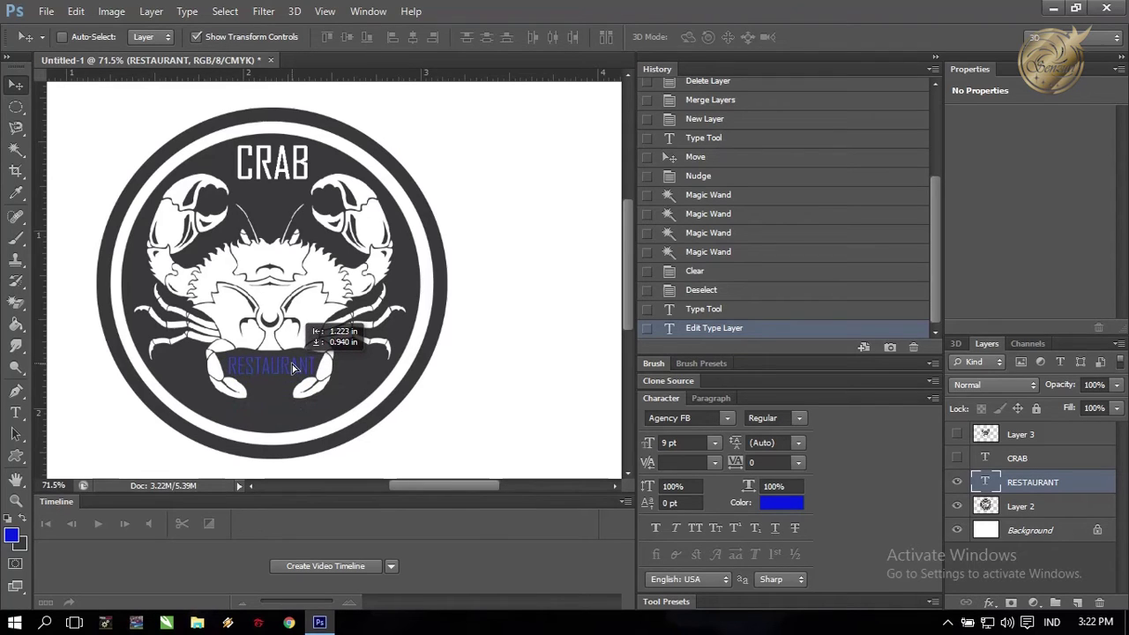
pyautogui.moveTo(293, 368); pyautogui.dragTo(293, 367)
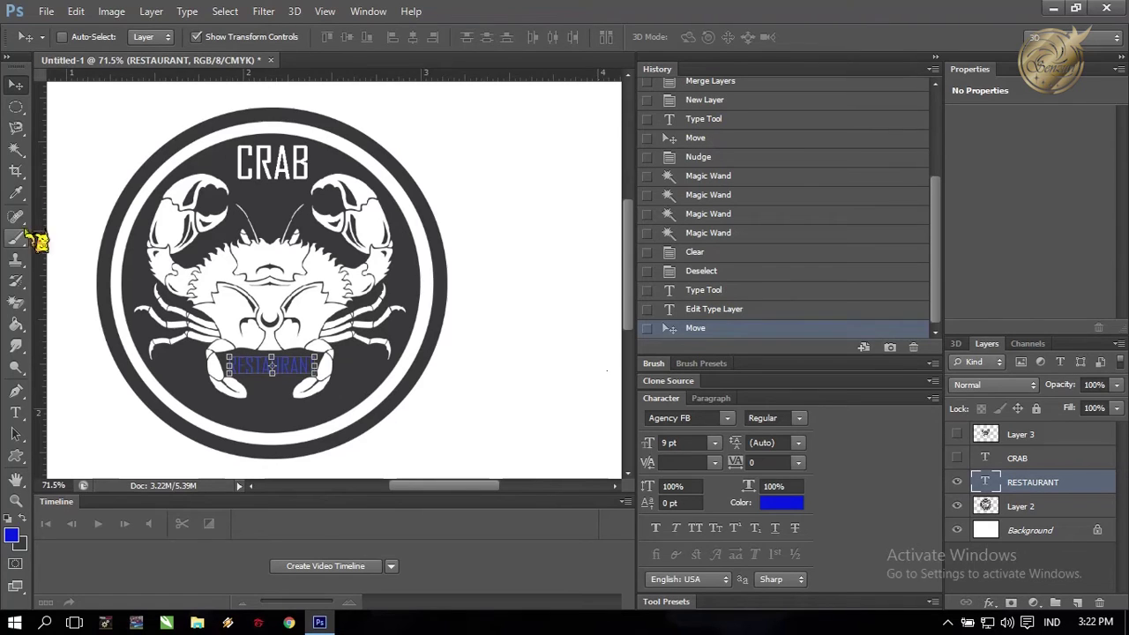
pyautogui.click(15, 151)
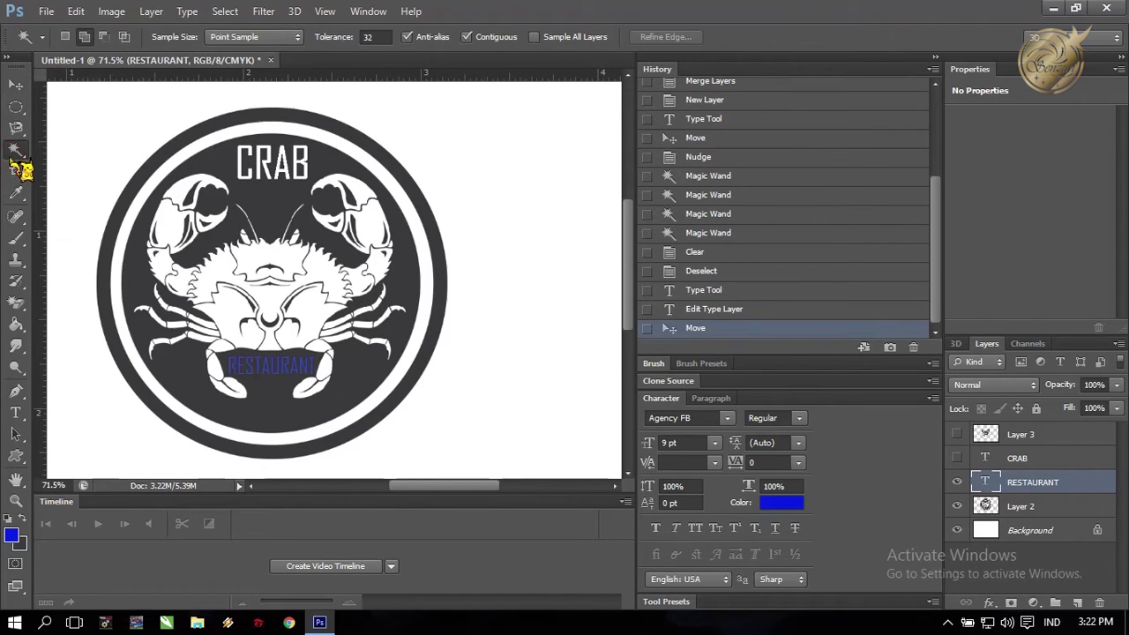
pyautogui.click(20, 86)
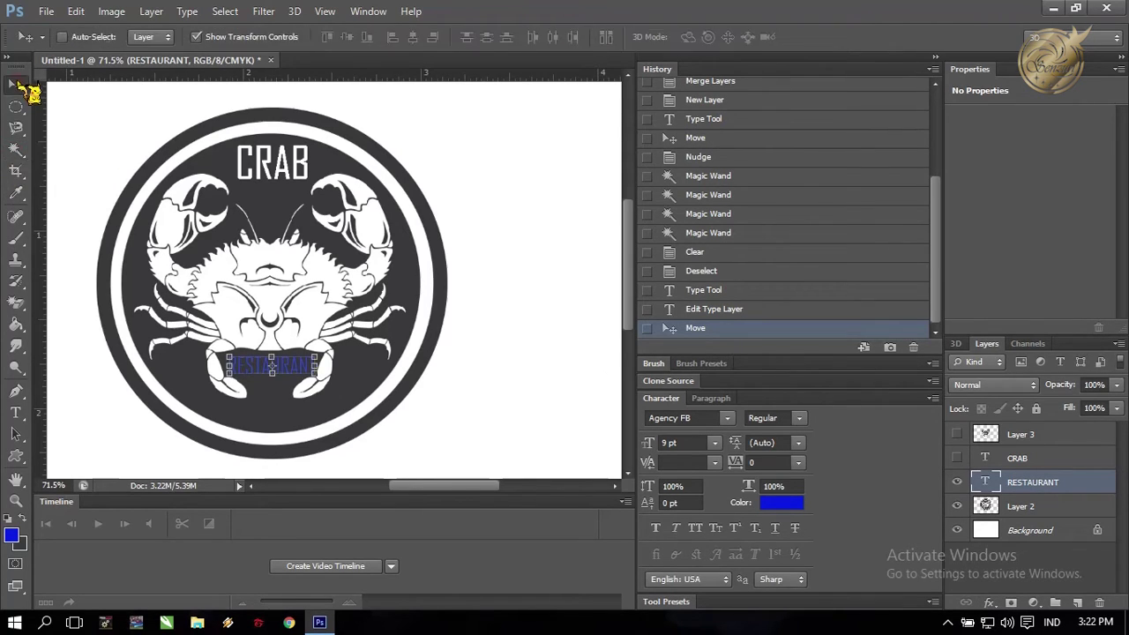
pyautogui.press('Down')
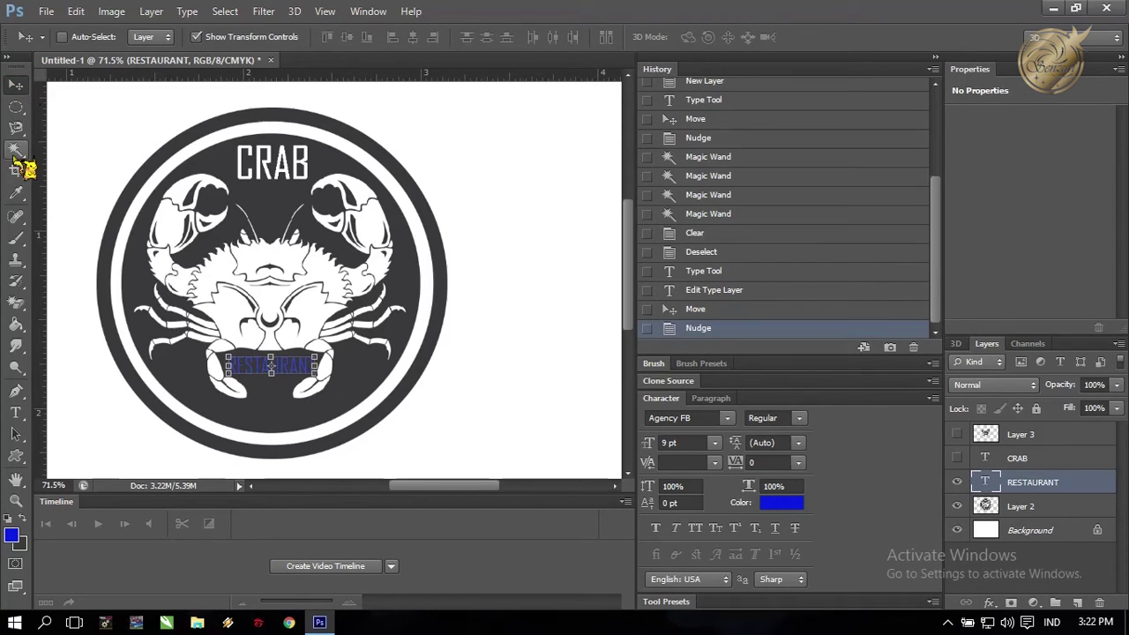
pyautogui.click(15, 151)
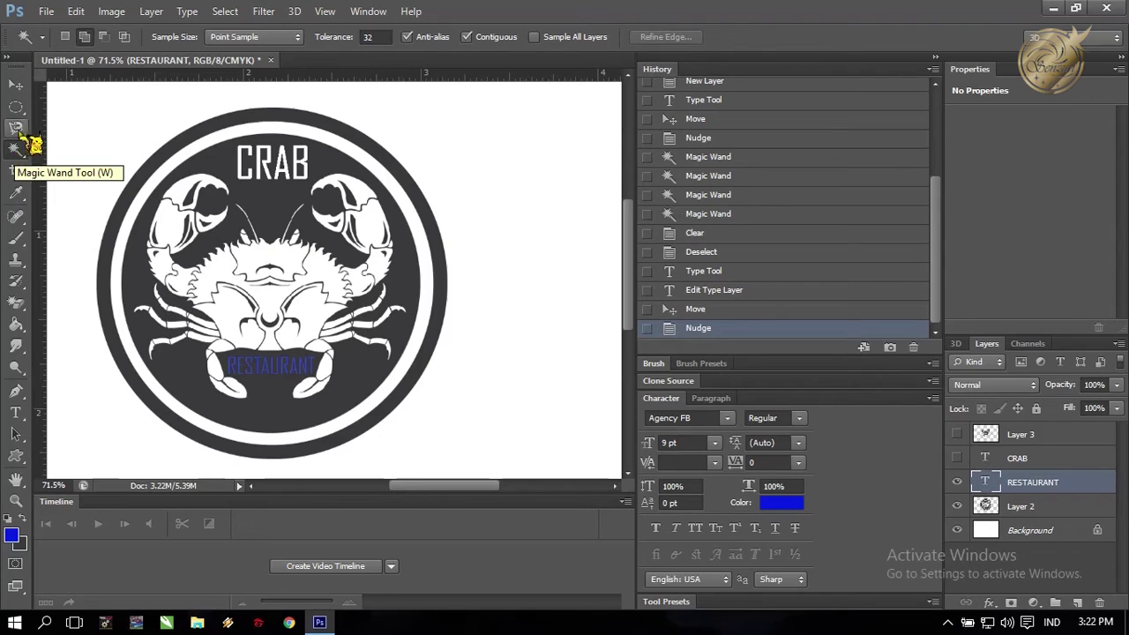
pyautogui.click(19, 86)
pyautogui.press('Down')
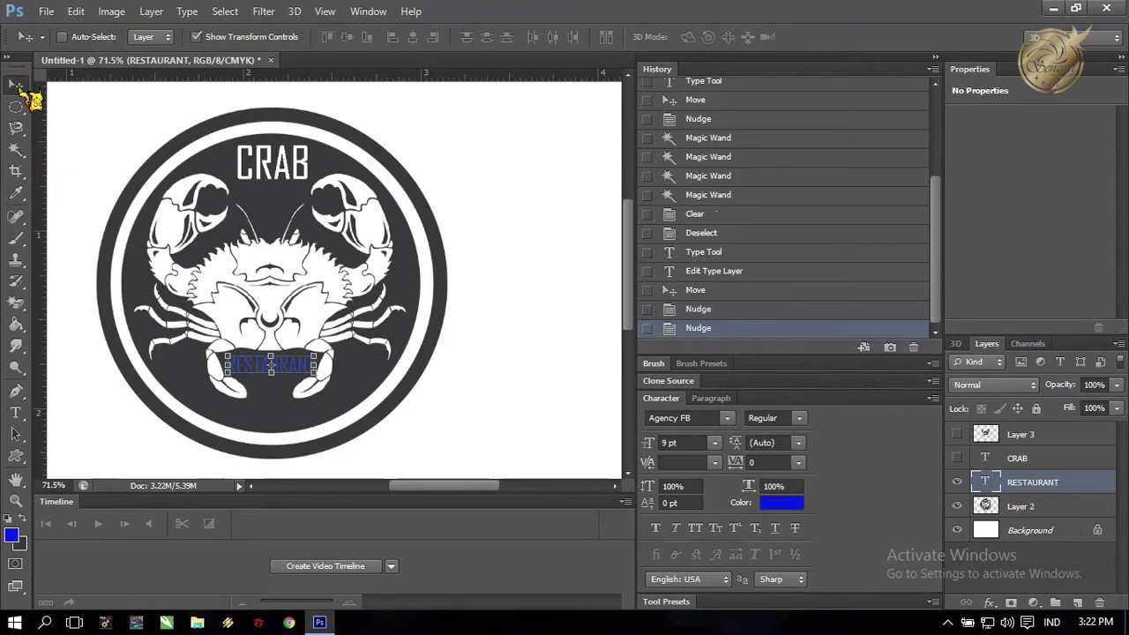
pyautogui.click(17, 152)
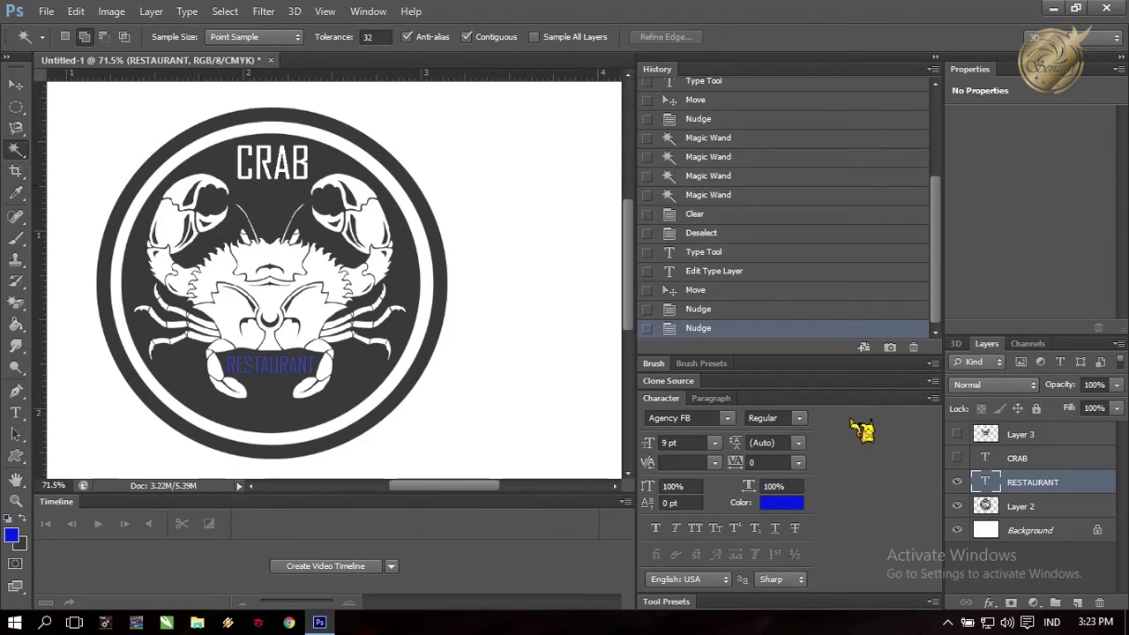
# Step: Zoom in and Magic Wand-select every RESTAURANT letter, retrying the final T until it is included
pyautogui.scroll(1, 325, 359)
pyautogui.scroll(3, 325, 358)
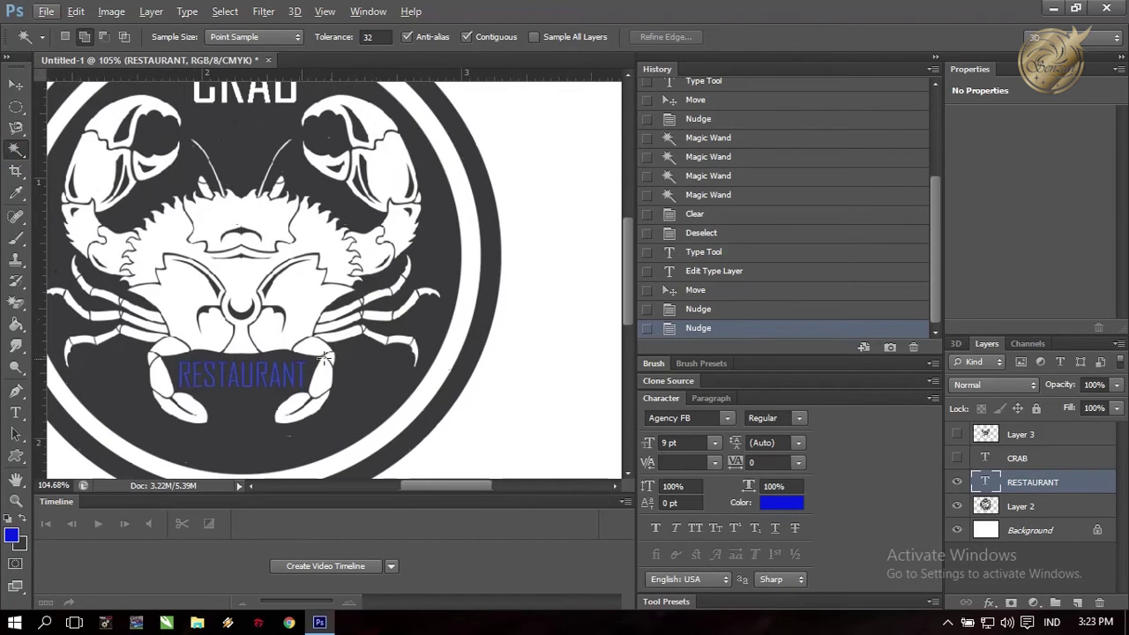
pyautogui.click(181, 381)
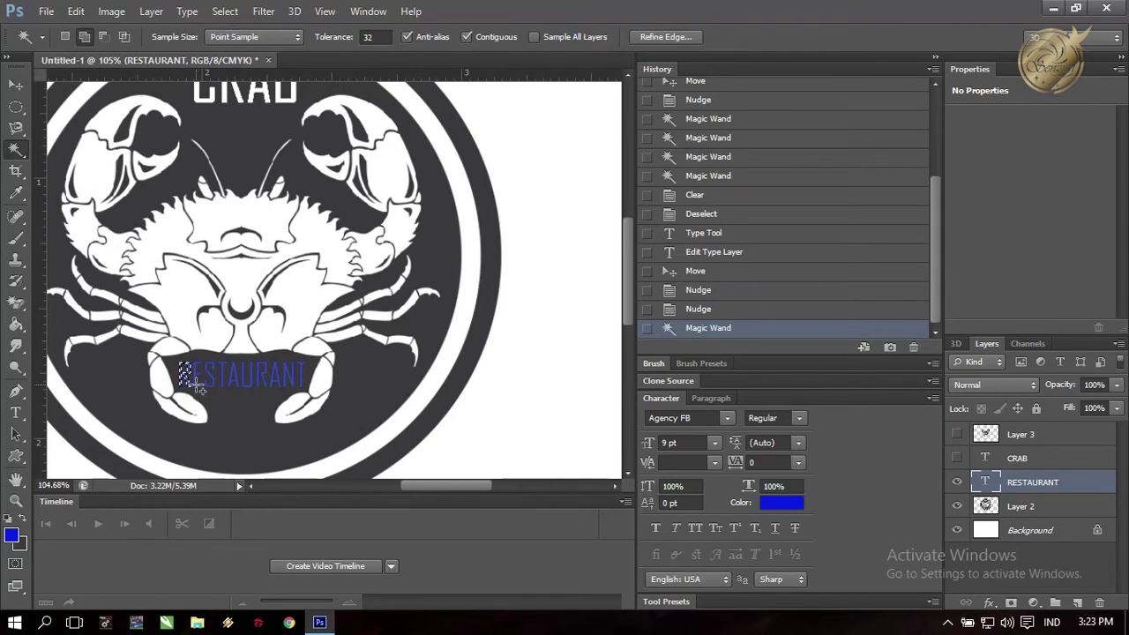
pyautogui.keyDown('shift'); pyautogui.click(203, 384); pyautogui.keyUp('shift')
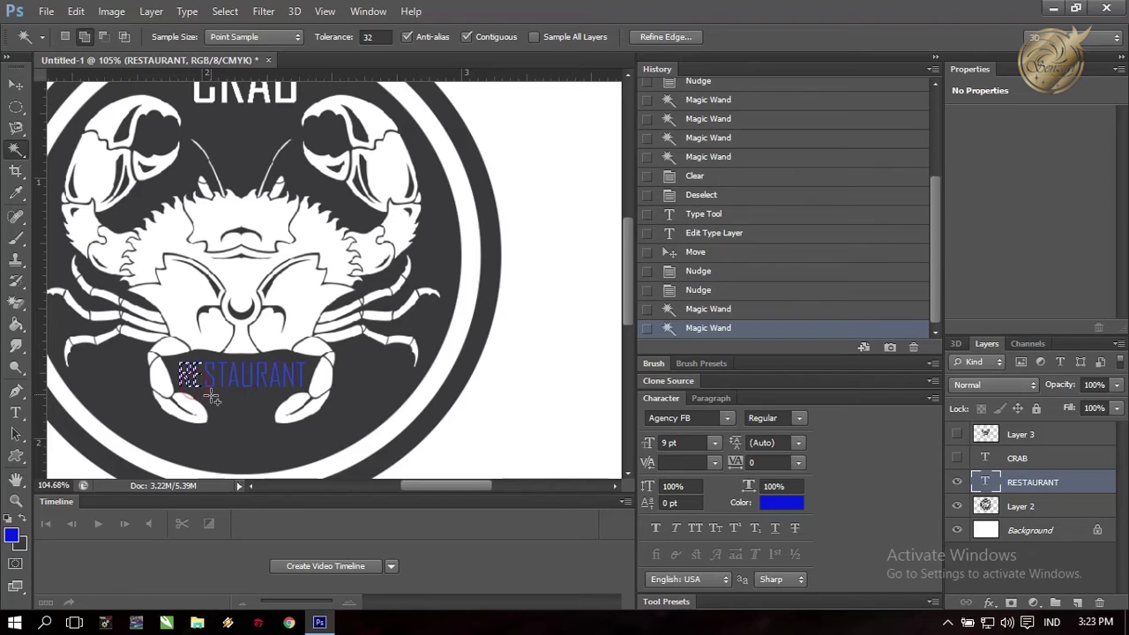
pyautogui.keyDown('shift'); pyautogui.click(211, 381); pyautogui.keyUp('shift')
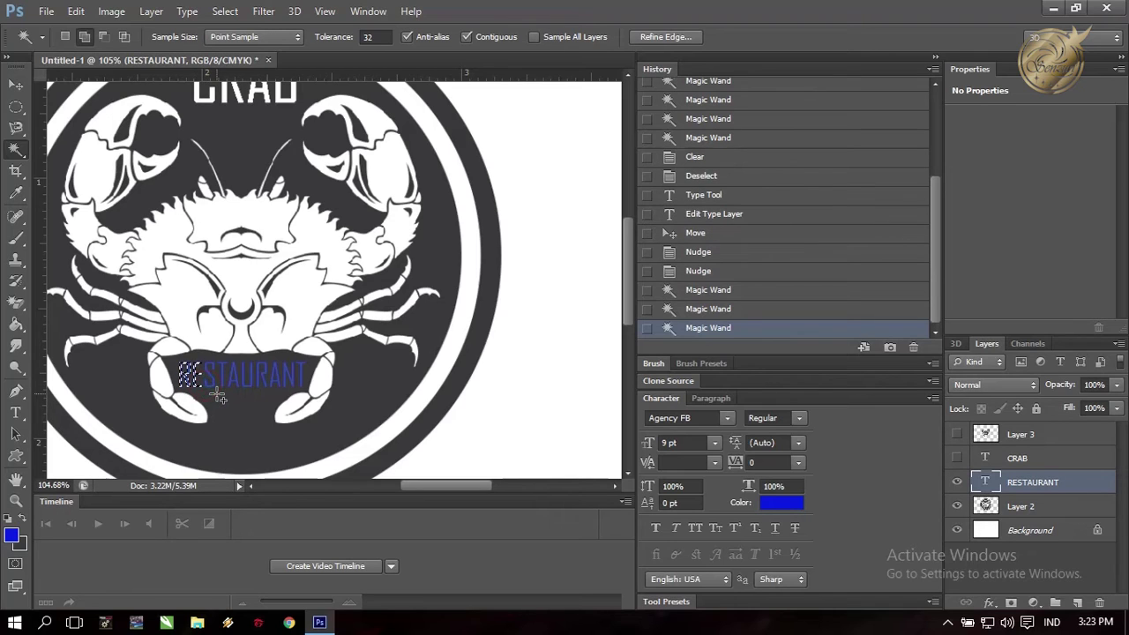
pyautogui.keyDown('shift'); pyautogui.click(231, 386); pyautogui.keyUp('shift')
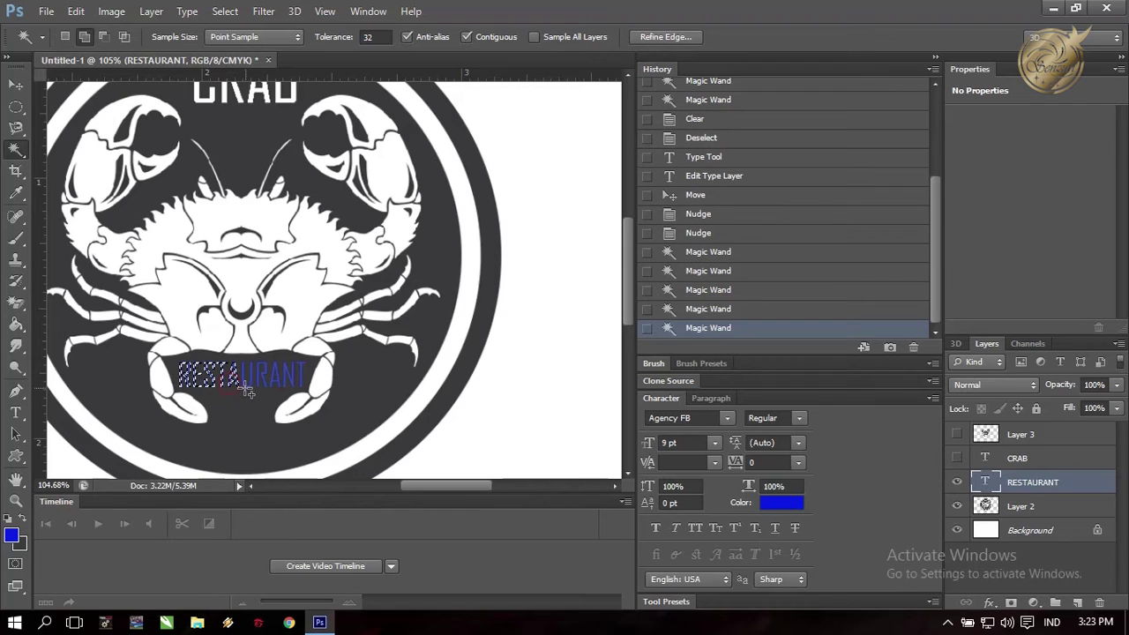
pyautogui.keyDown('shift'); pyautogui.click(257, 396); pyautogui.keyUp('shift')
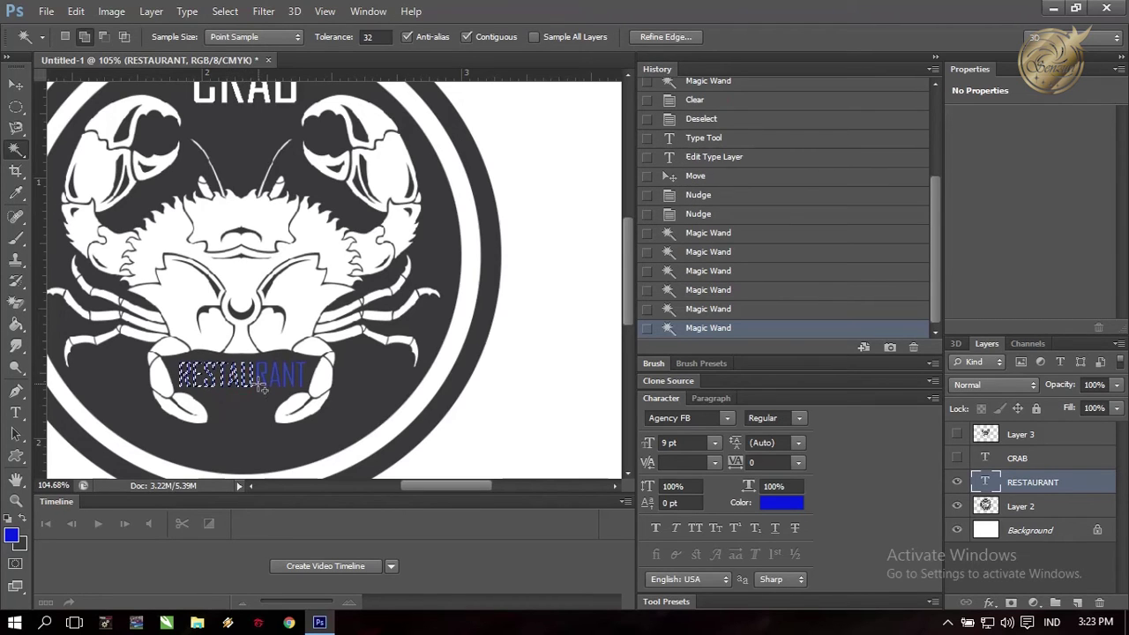
pyautogui.keyDown('shift'); pyautogui.click(268, 388); pyautogui.keyUp('shift')
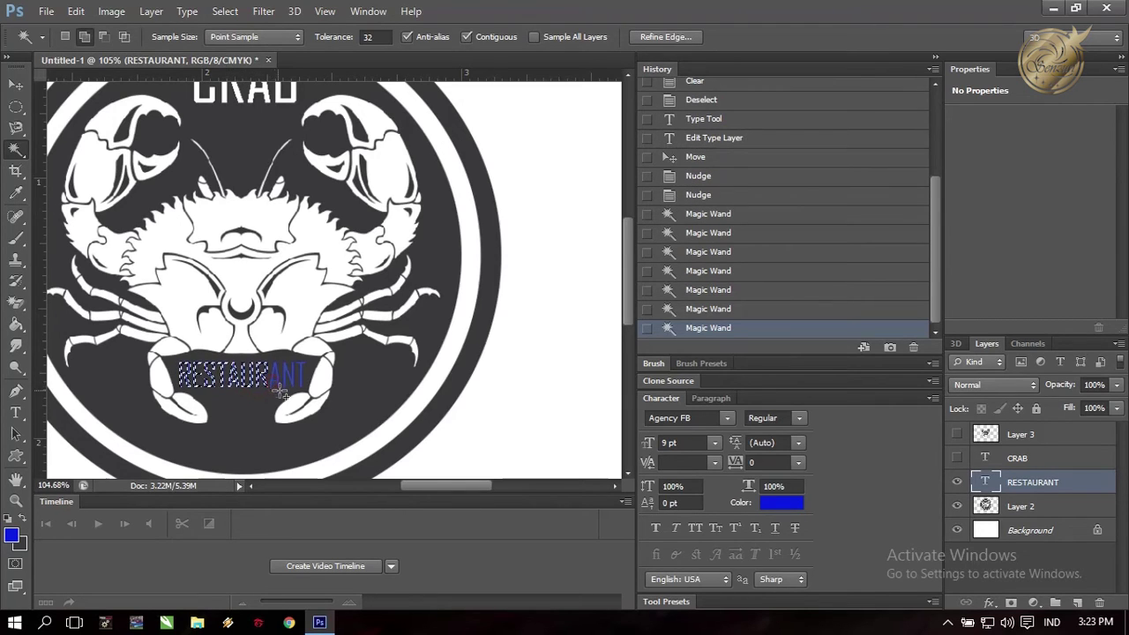
pyautogui.keyDown('shift'); pyautogui.click(287, 388); pyautogui.keyUp('shift')
pyautogui.keyDown('shift'); pyautogui.click(291, 388); pyautogui.keyUp('shift')
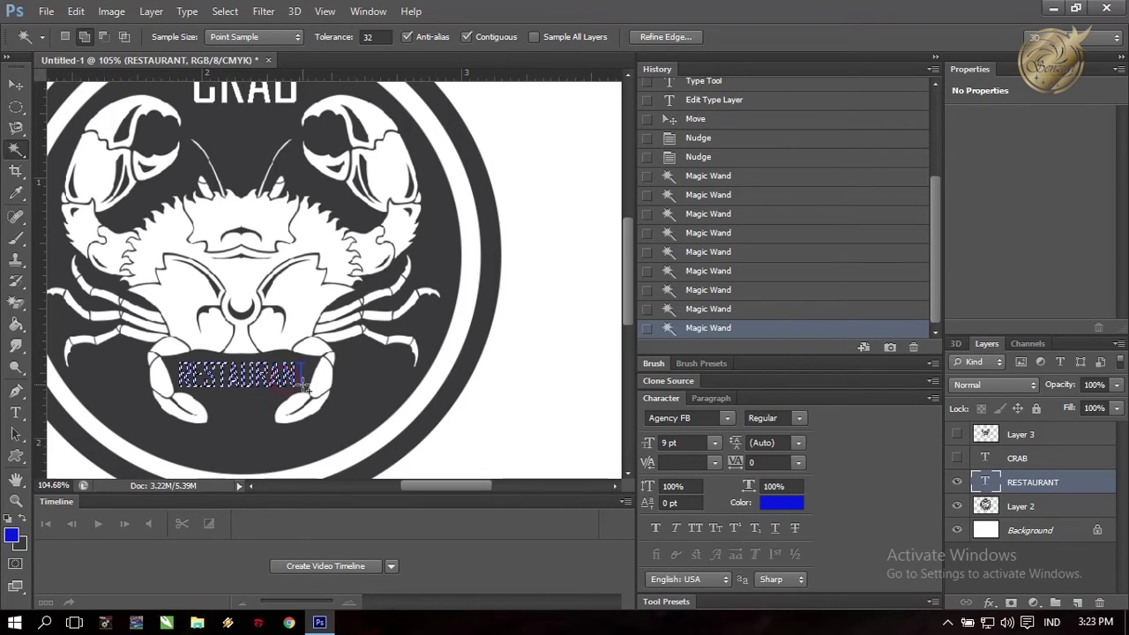
pyautogui.click(301, 381)
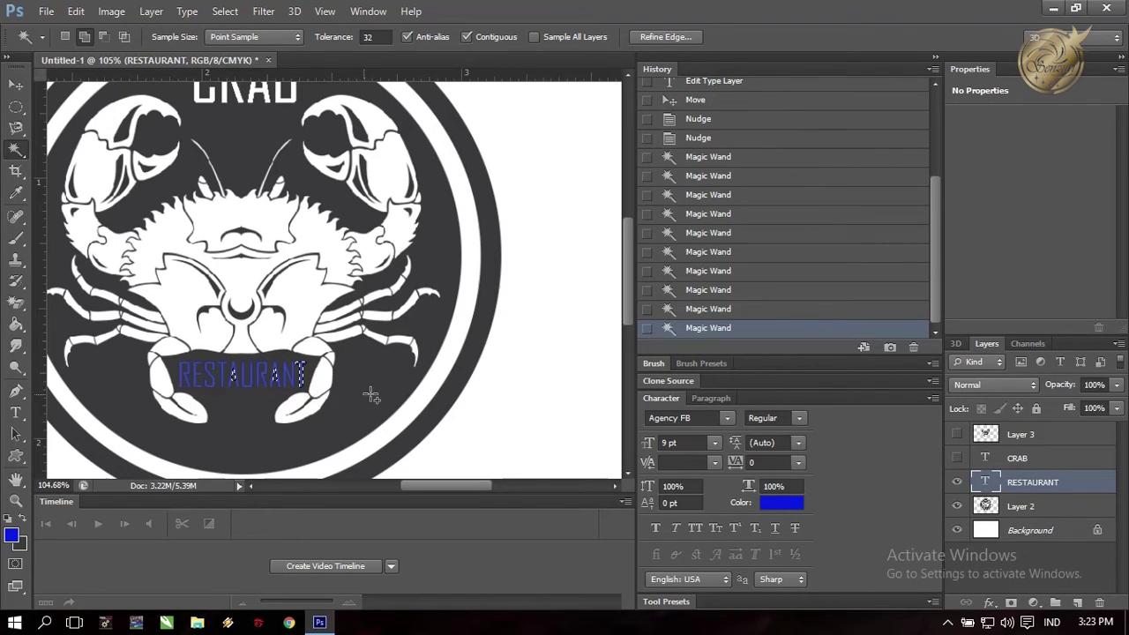
pyautogui.hotkey('ctrl', 'z')
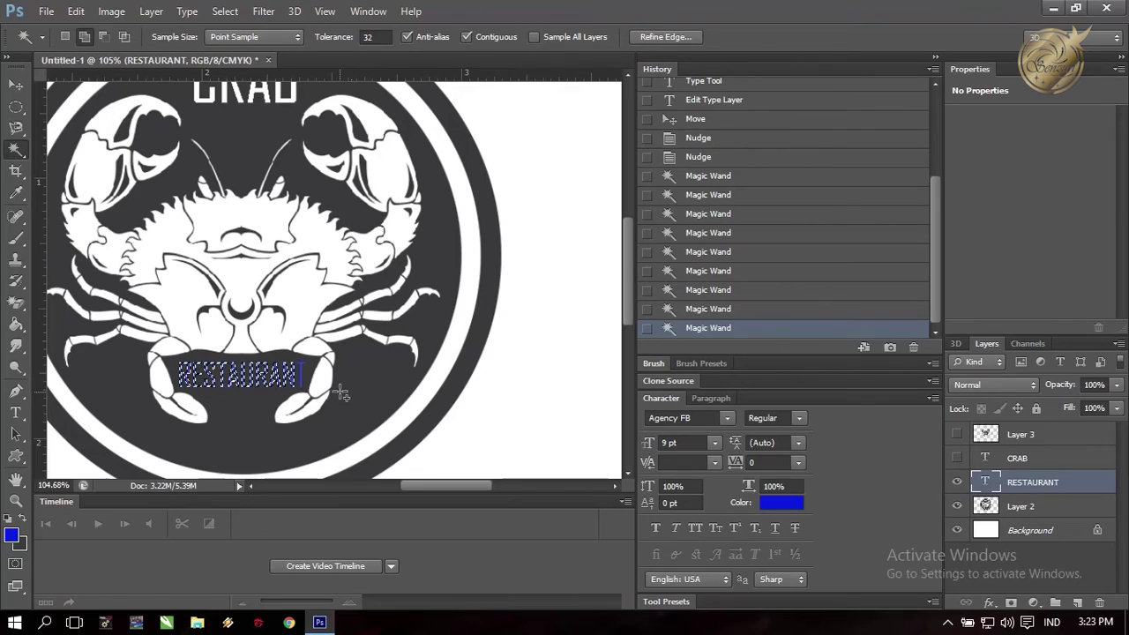
pyautogui.click(304, 380)
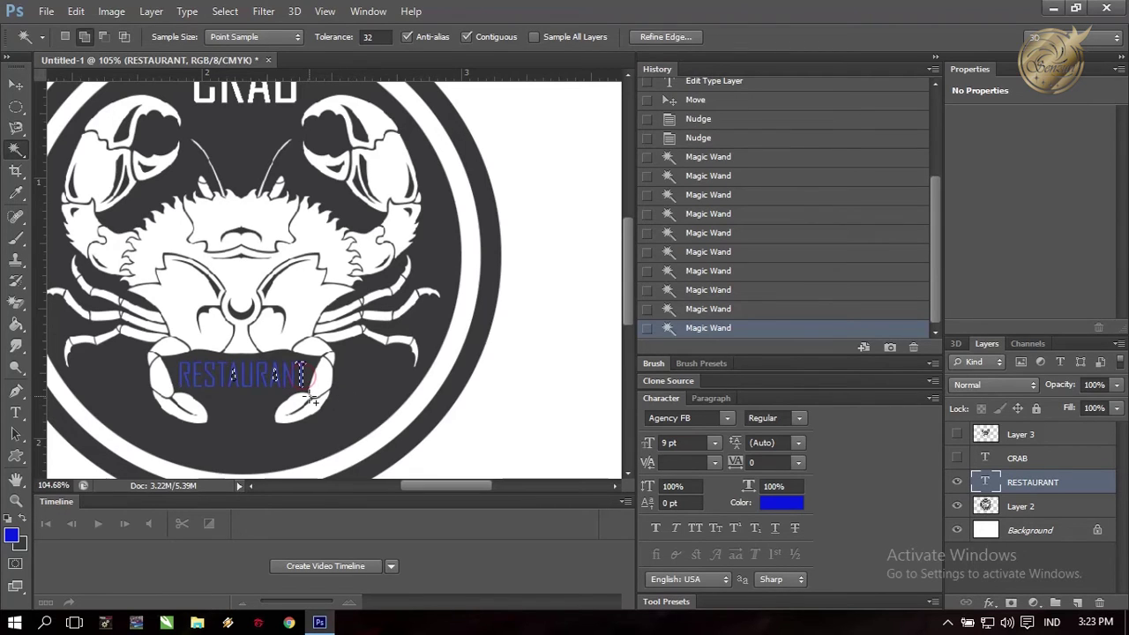
pyautogui.hotkey('ctrl', 'z')
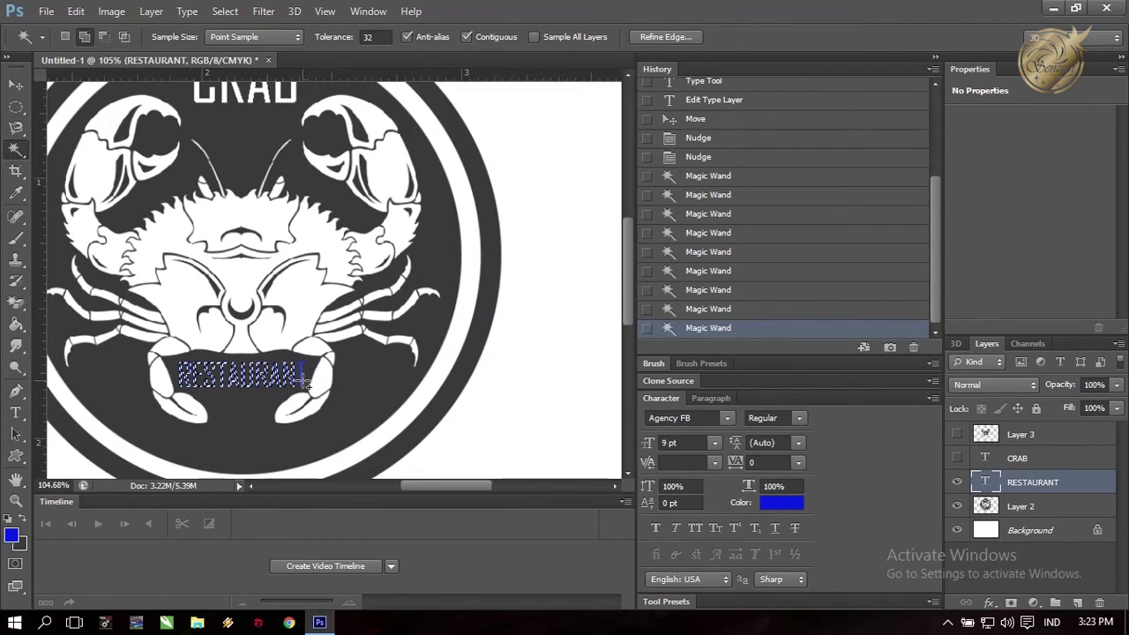
pyautogui.click(302, 379)
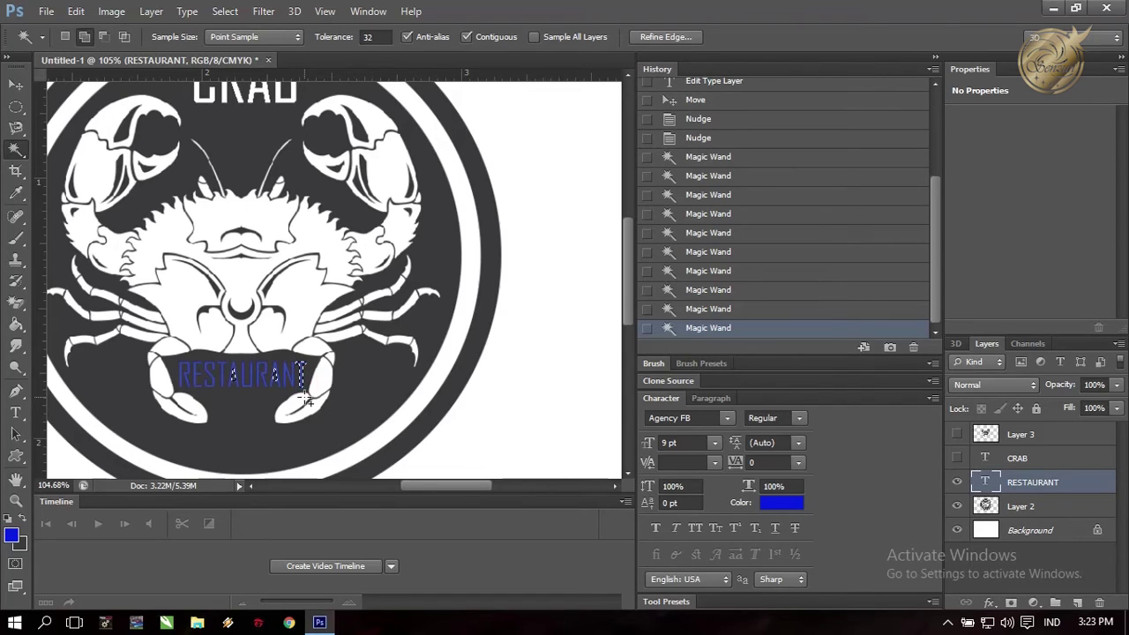
pyautogui.hotkey('ctrl', 'z')
pyautogui.keyDown('shift'); pyautogui.click(307, 399); pyautogui.keyUp('shift')
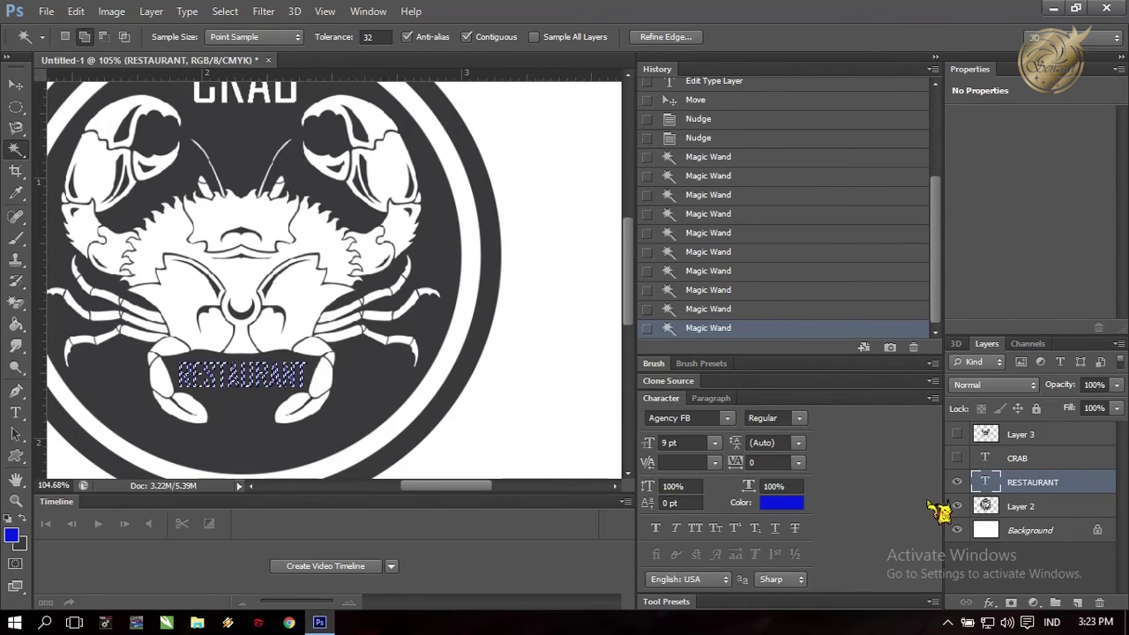
# Step: Delete the lettering from Layer 2, hide the RESTAURANT layer, deselect and zoom out
pyautogui.click(1028, 508)
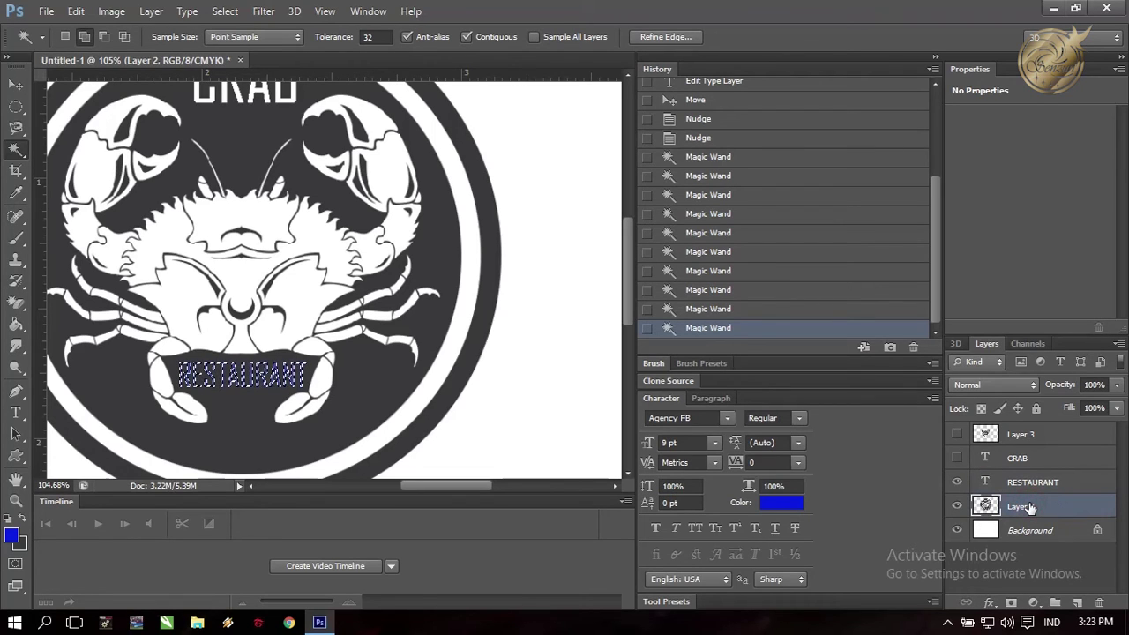
pyautogui.press('Delete')
pyautogui.click(959, 484)
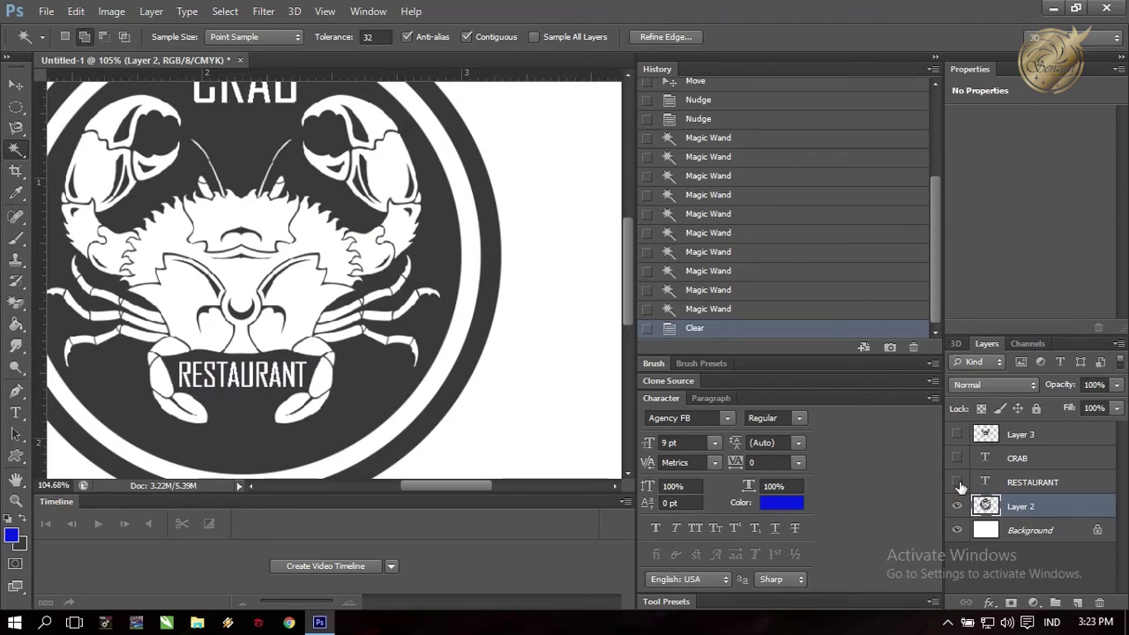
pyautogui.hotkey('ctrl', 'd')
pyautogui.scroll(-1, 477, 333)
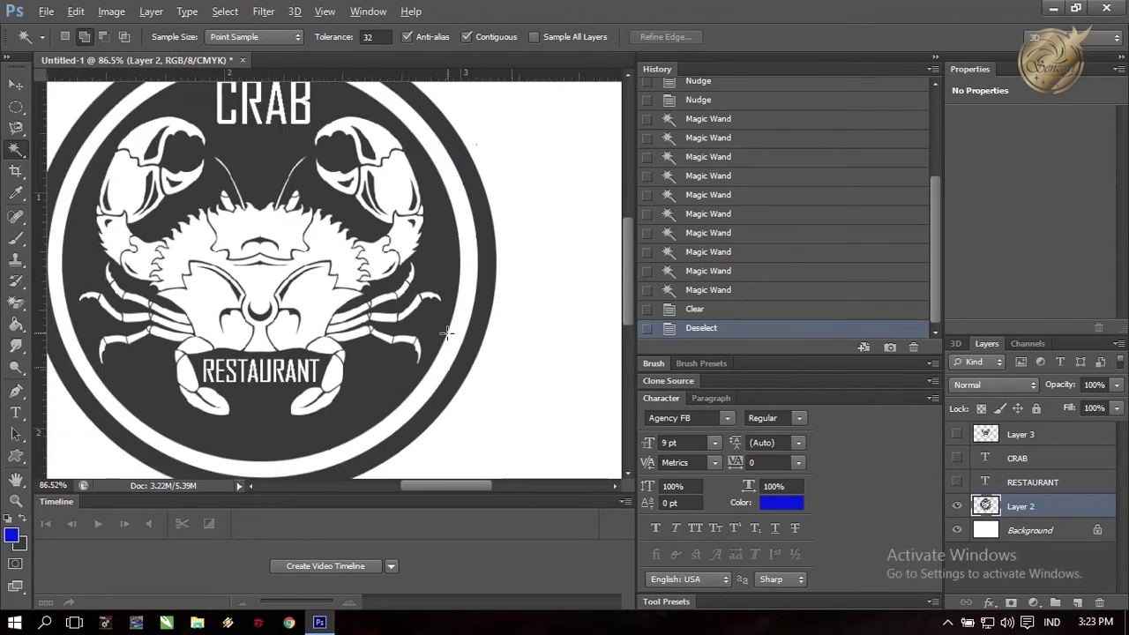
pyautogui.scroll(-3, 445, 333)
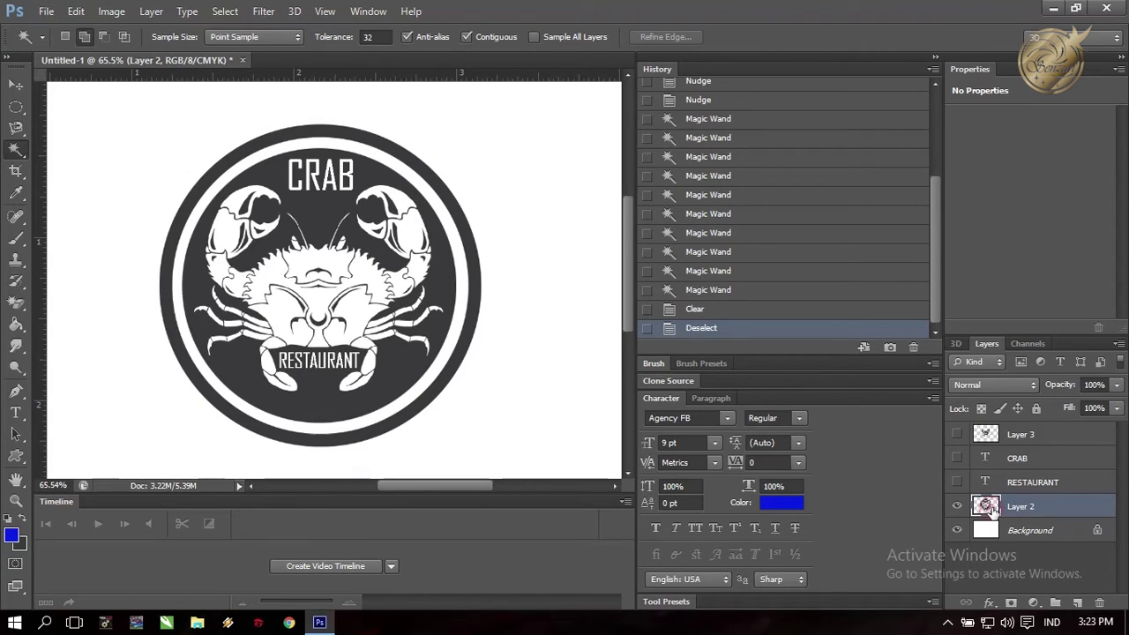
# Step: Enable a Gradient Overlay in Layer 2's layer style, leaving bevel off
pyautogui.doubleClick(1076, 506)
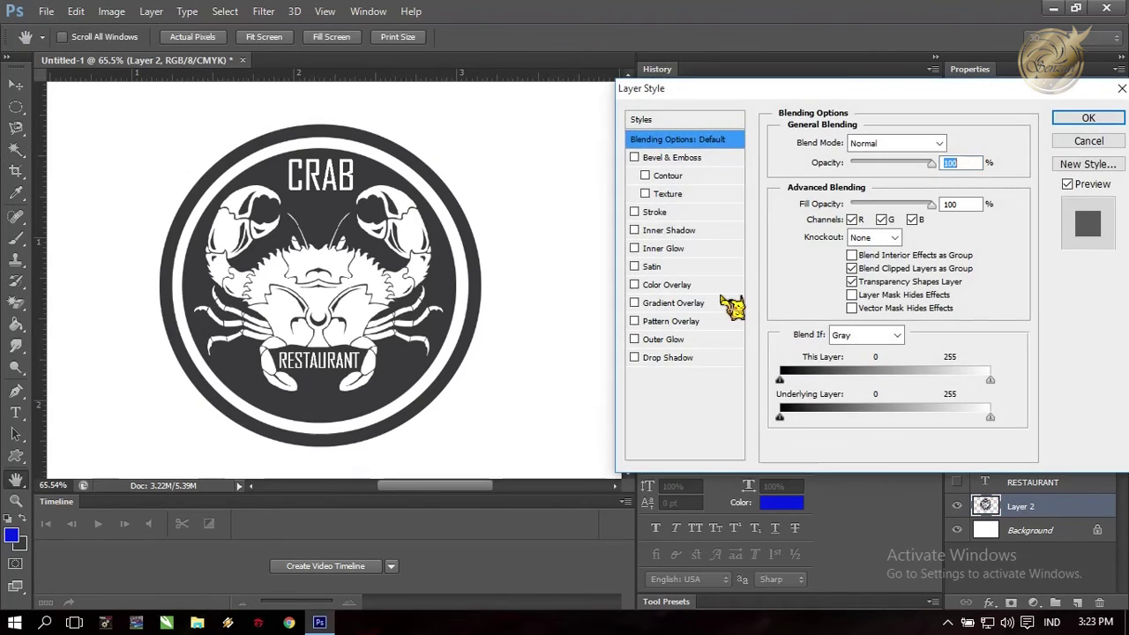
pyautogui.click(666, 161)
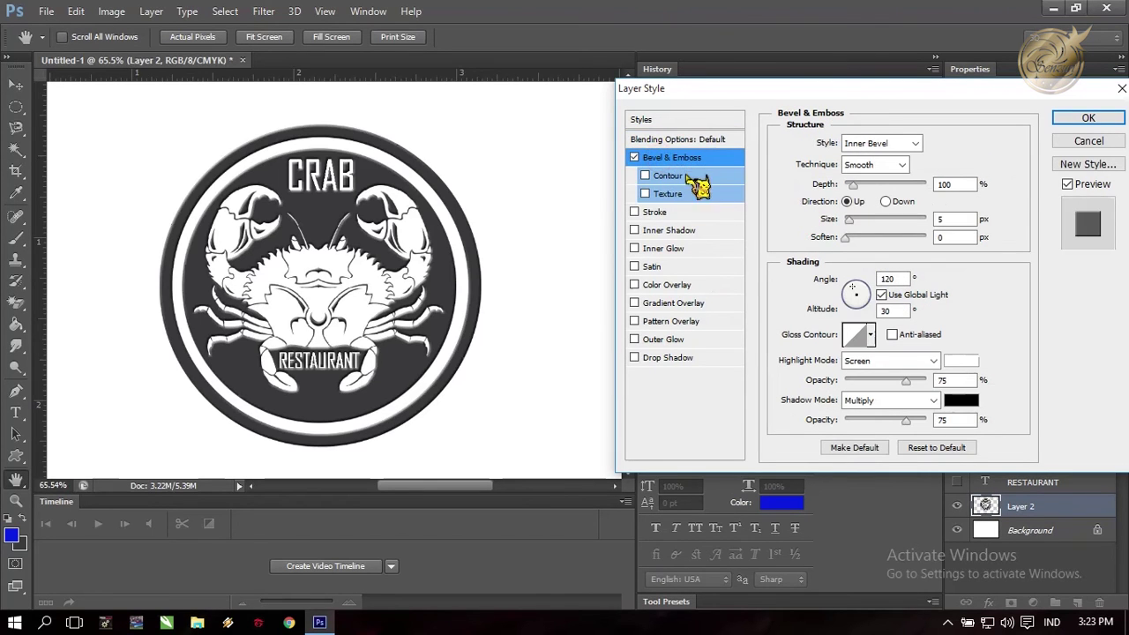
pyautogui.click(634, 158)
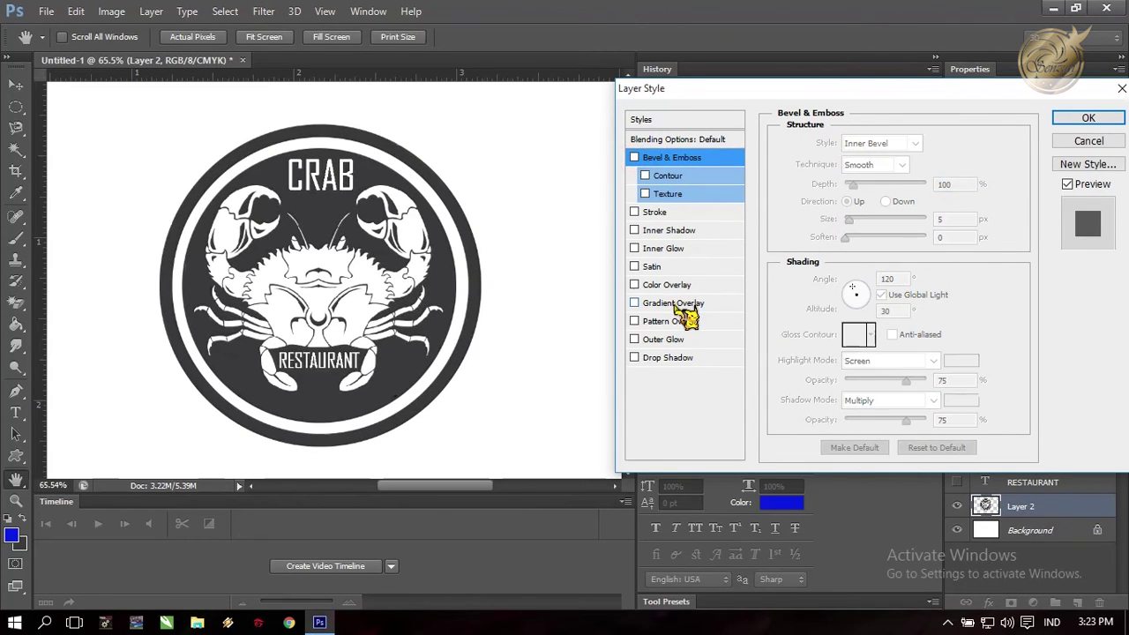
pyautogui.click(670, 303)
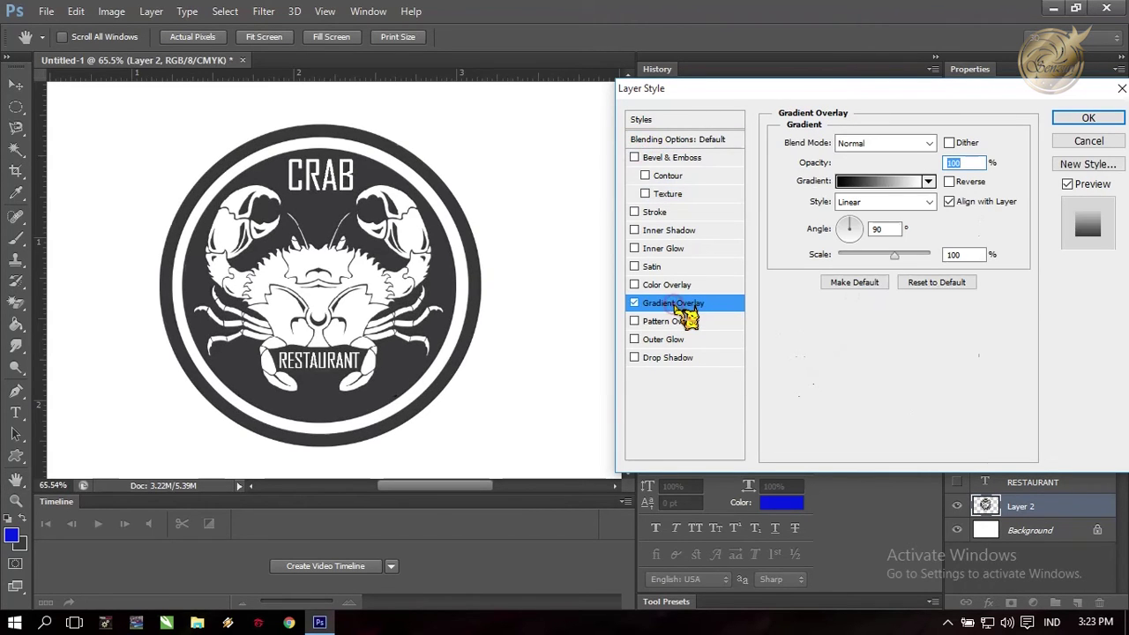
# Step: Browse the gold gradient presets and settle on the darker gold one
pyautogui.click(928, 181)
pyautogui.scroll(-1, 940, 291)
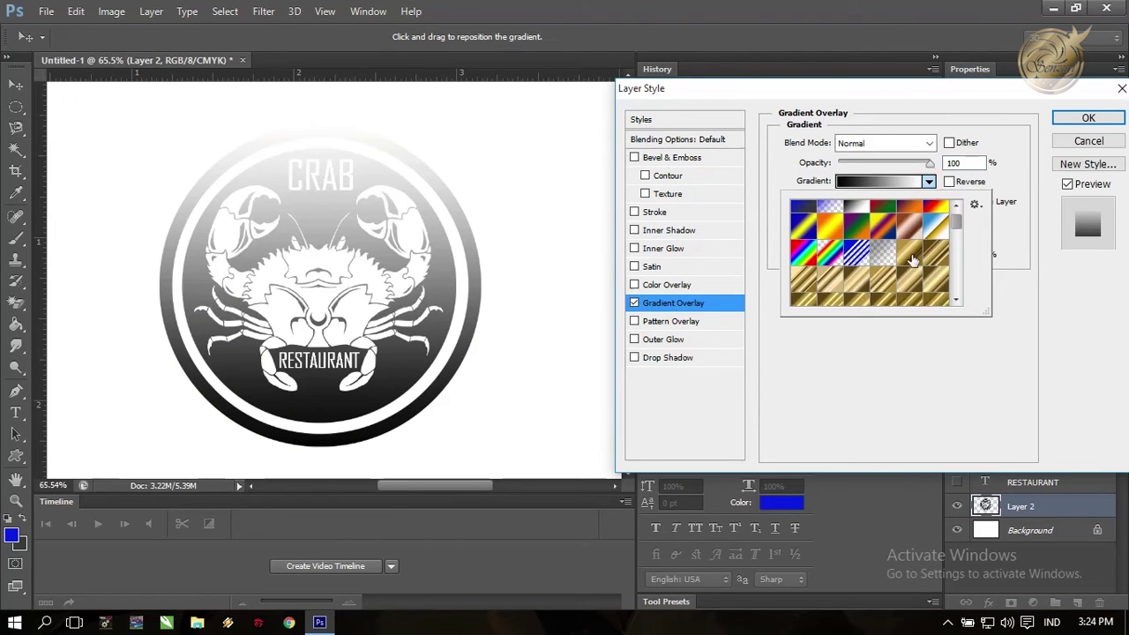
pyautogui.click(911, 257)
pyautogui.click(924, 286)
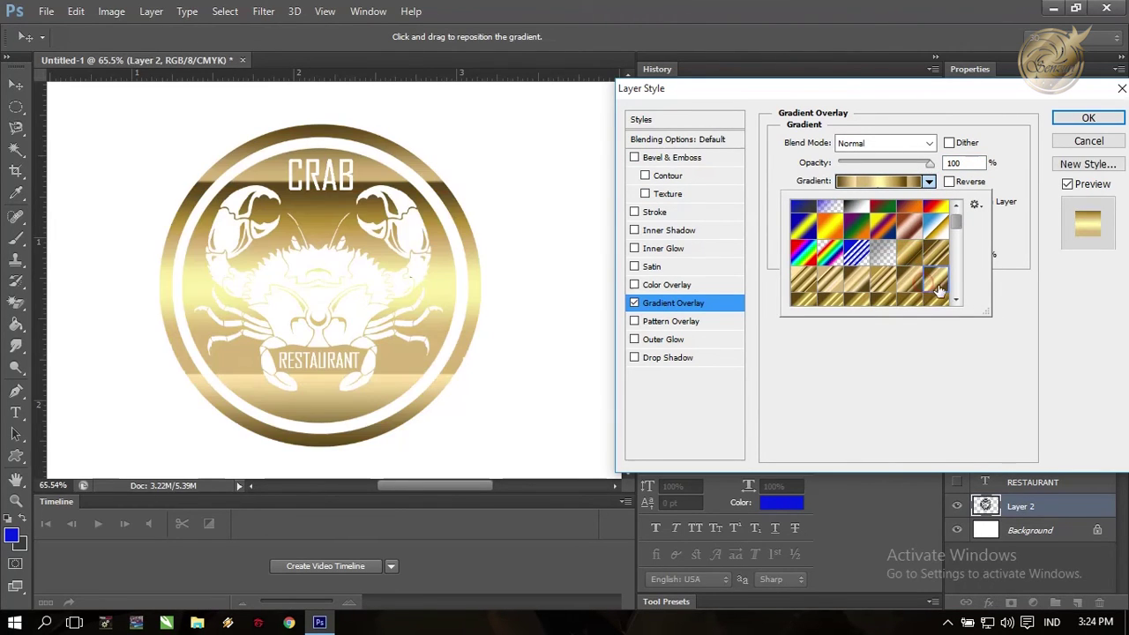
pyautogui.scroll(-1, 950, 300)
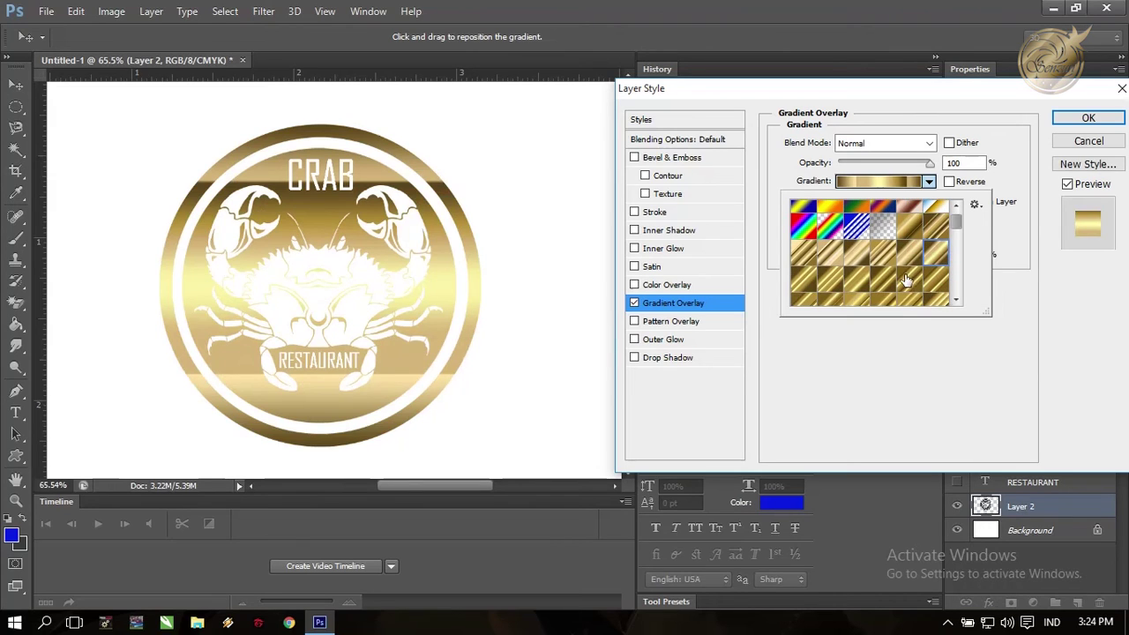
pyautogui.scroll(-1, 858, 258)
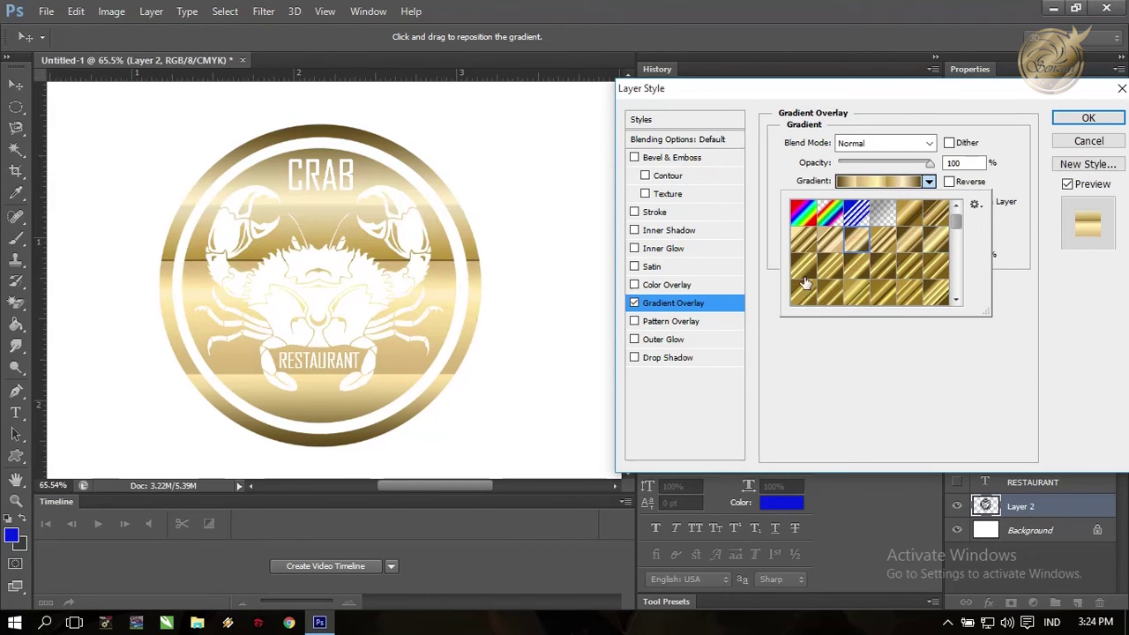
pyautogui.click(804, 251)
pyautogui.click(831, 249)
pyautogui.scroll(-1, 845, 295)
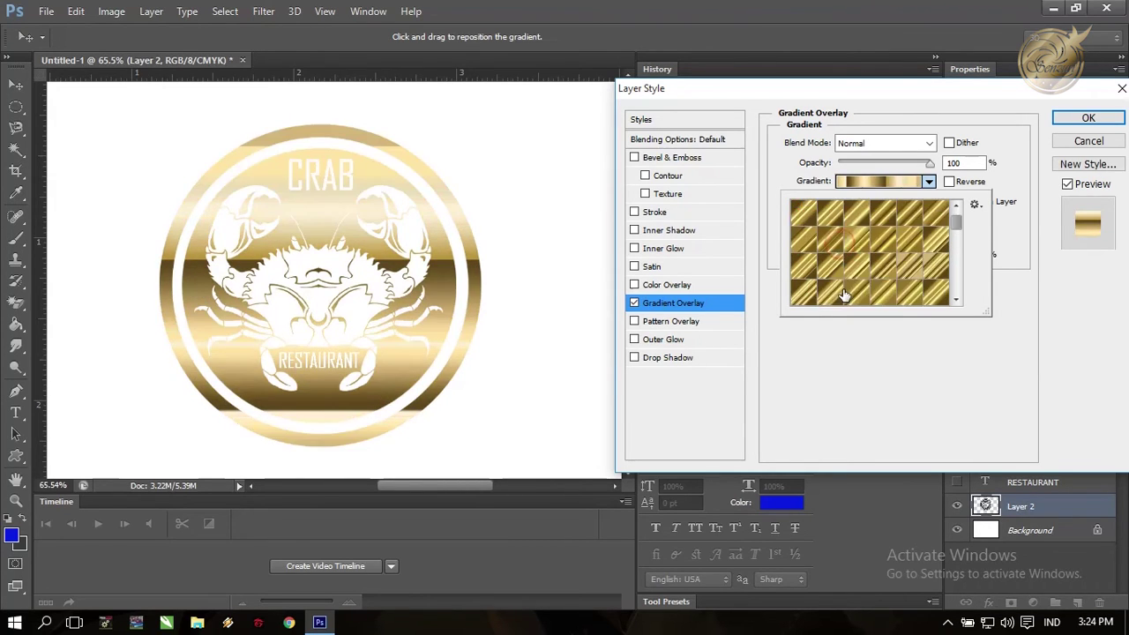
pyautogui.scroll(-1, 844, 295)
pyautogui.click(911, 294)
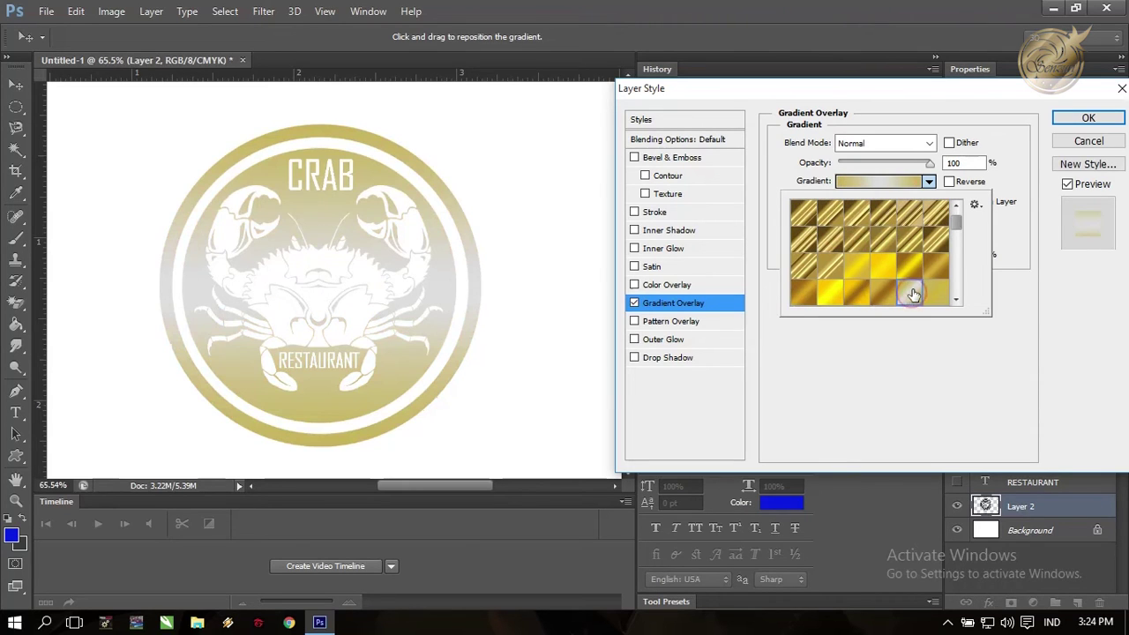
pyautogui.click(909, 267)
pyautogui.click(941, 267)
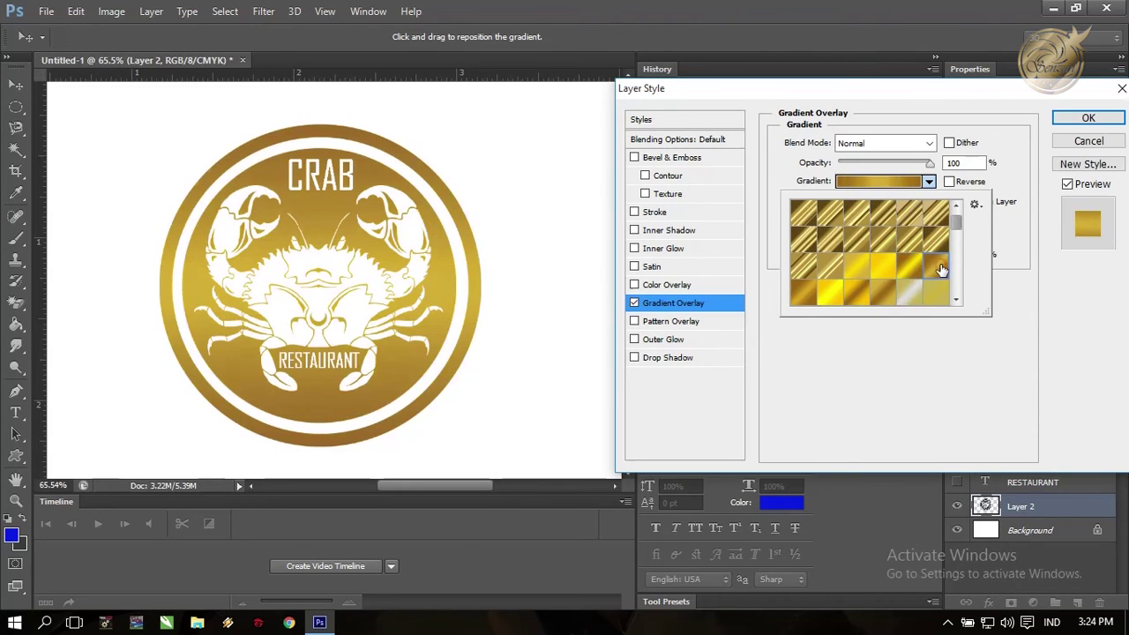
pyautogui.click(1092, 123)
# Step: Apply the gradient overlay, then enable Bevel & Emboss with Contour on Layer 2
pyautogui.click(1090, 121)
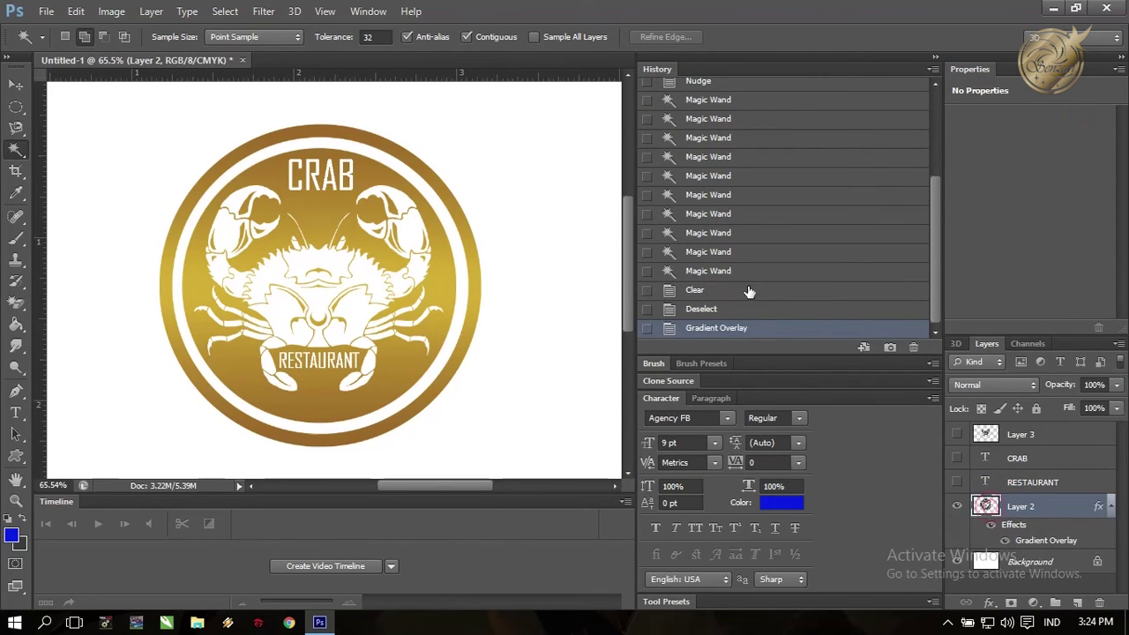
pyautogui.doubleClick(997, 509)
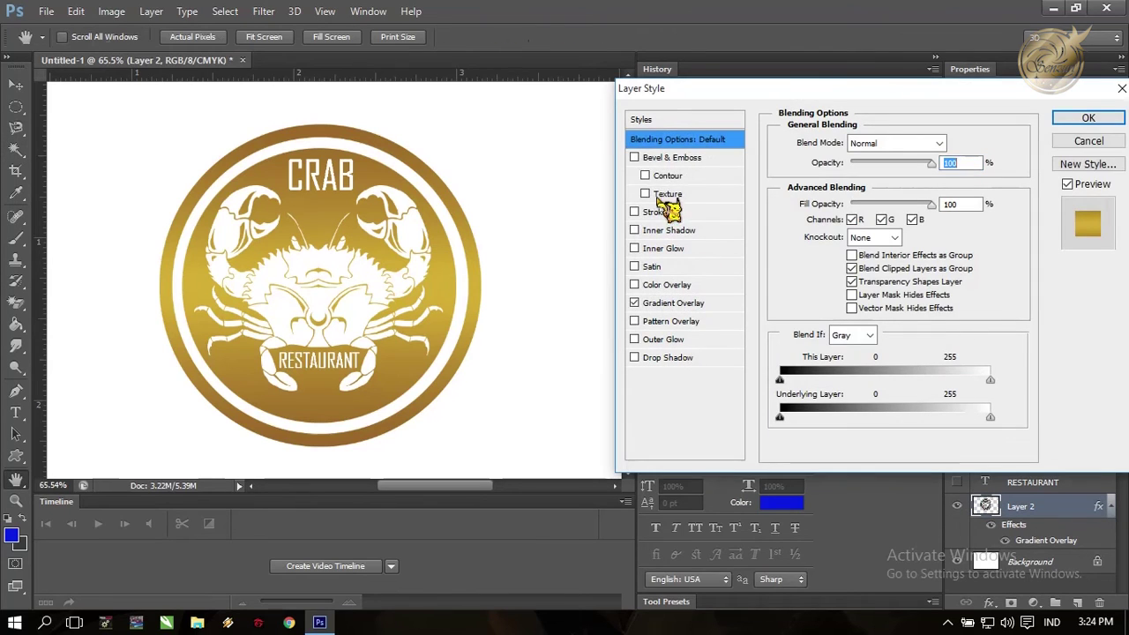
pyautogui.click(635, 158)
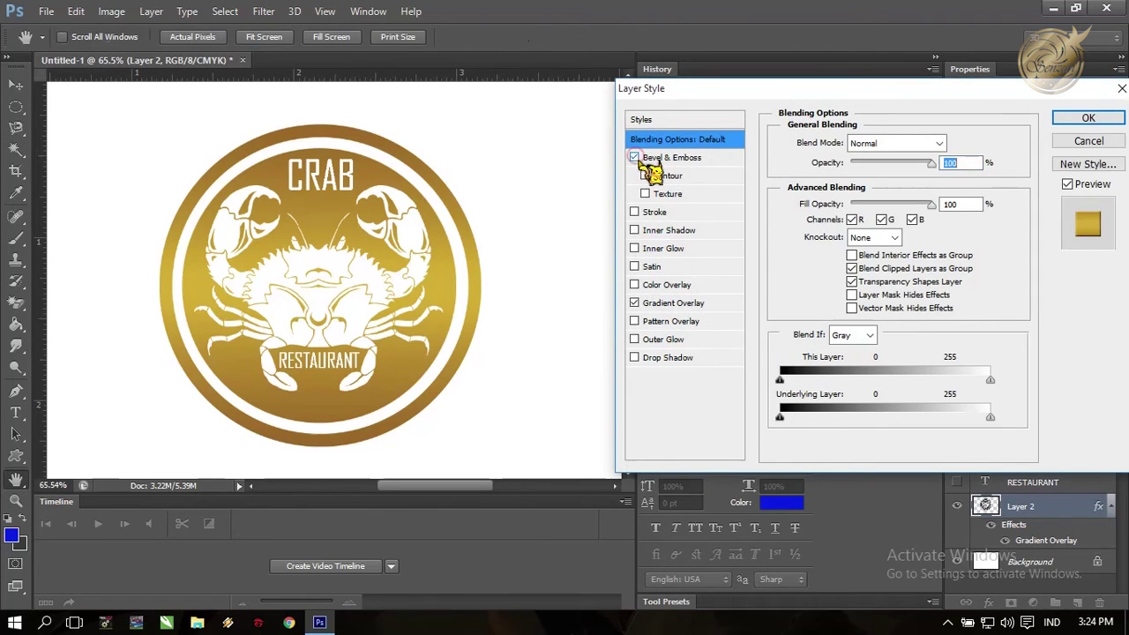
pyautogui.click(679, 177)
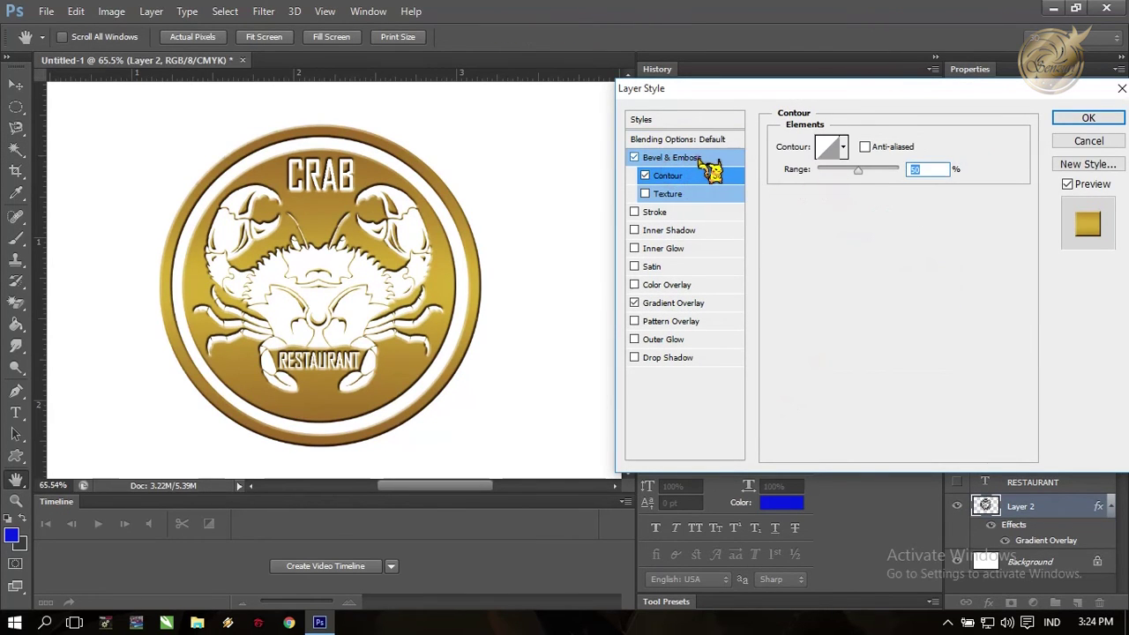
pyautogui.click(697, 157)
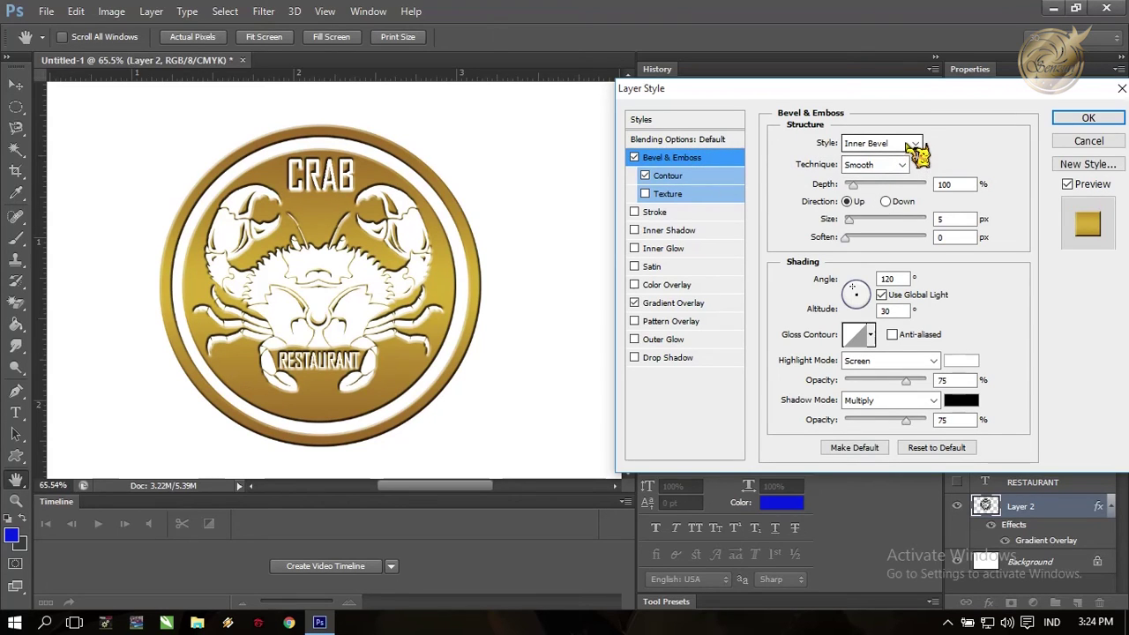
# Step: Set the bevel to Inner Bevel, Smooth, depth 225%, and add a 3 px black Stroke
pyautogui.click(906, 144)
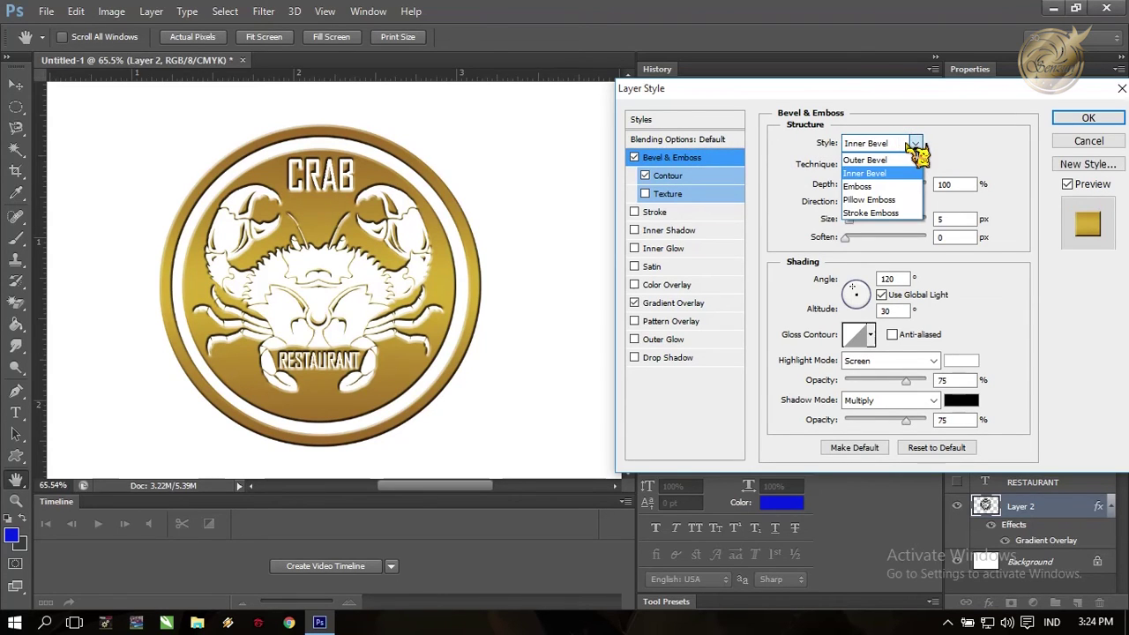
pyautogui.click(914, 148)
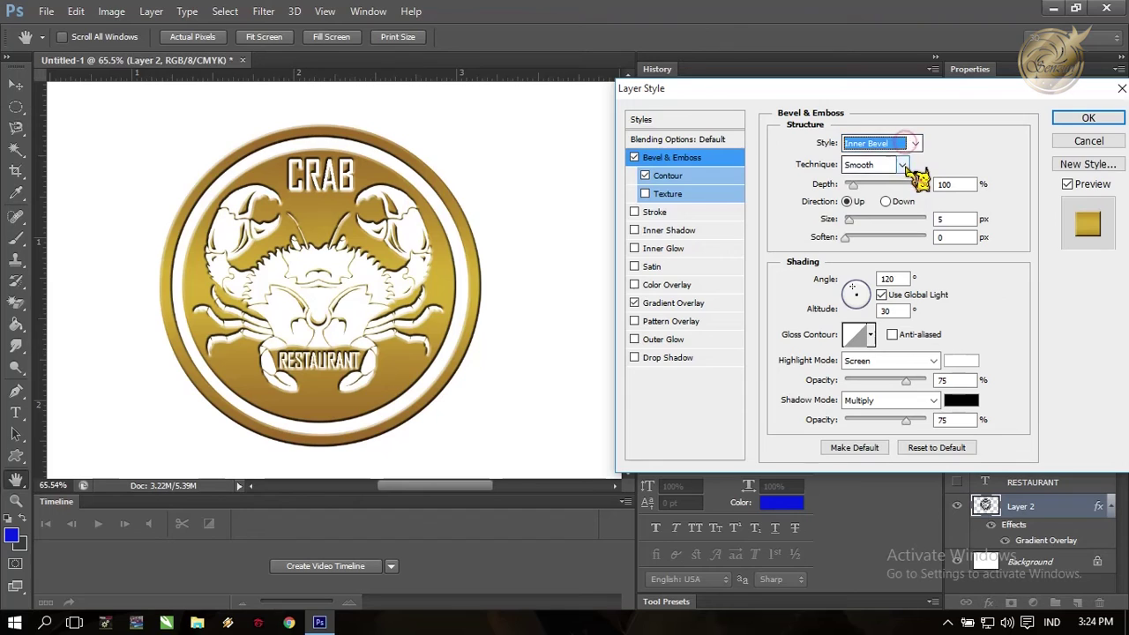
pyautogui.click(904, 165)
pyautogui.click(908, 168)
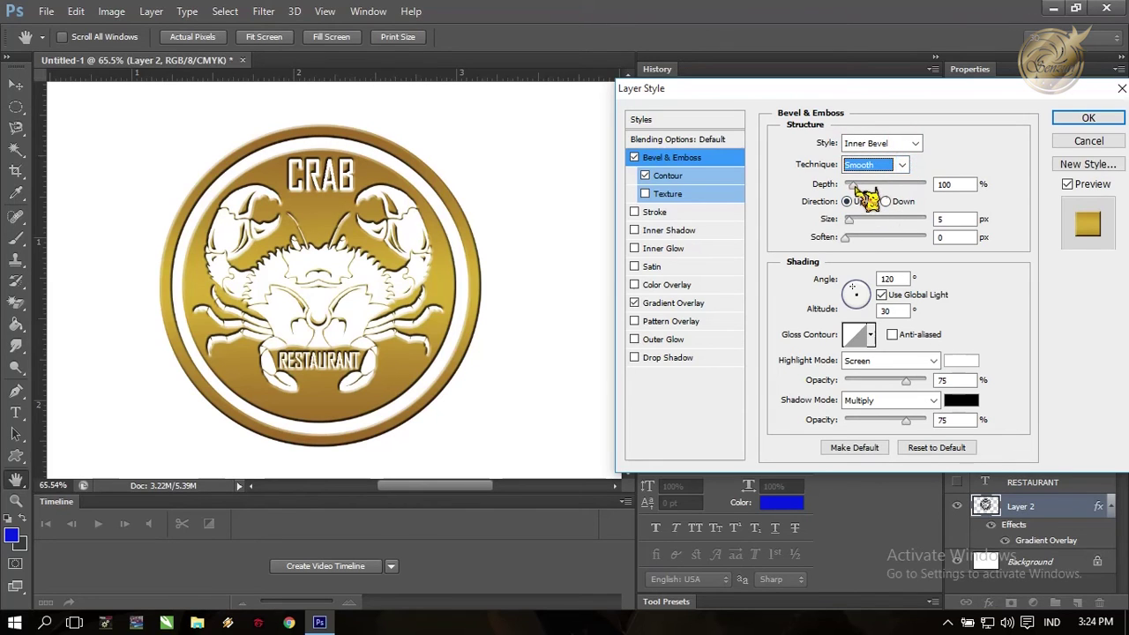
pyautogui.moveTo(853, 184); pyautogui.dragTo(882, 187)
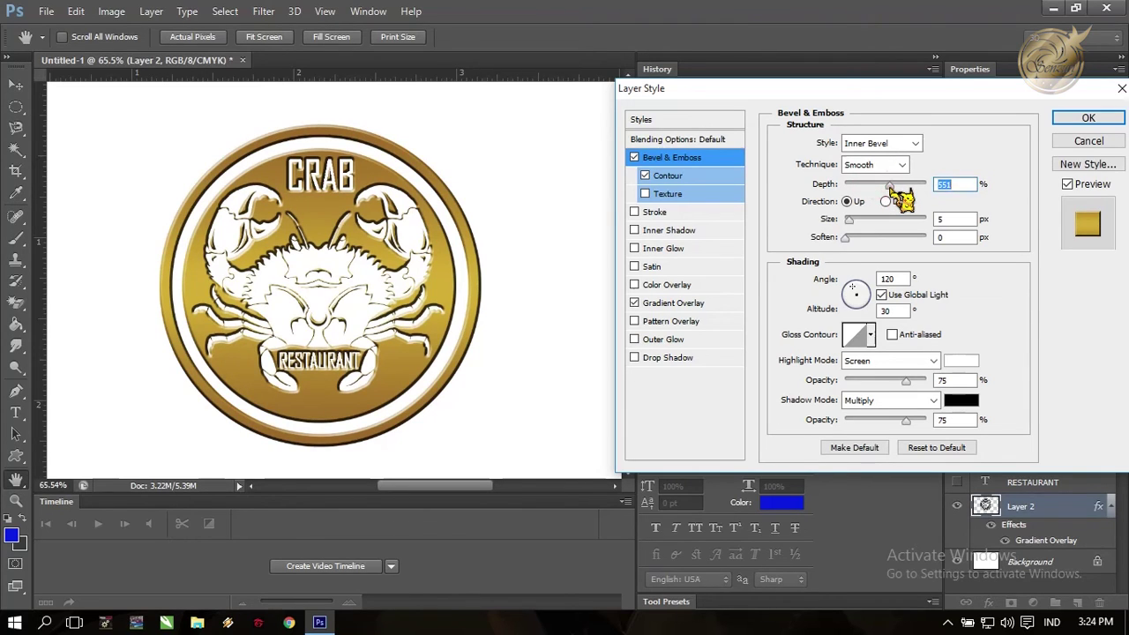
pyautogui.click(645, 176)
pyautogui.click(670, 177)
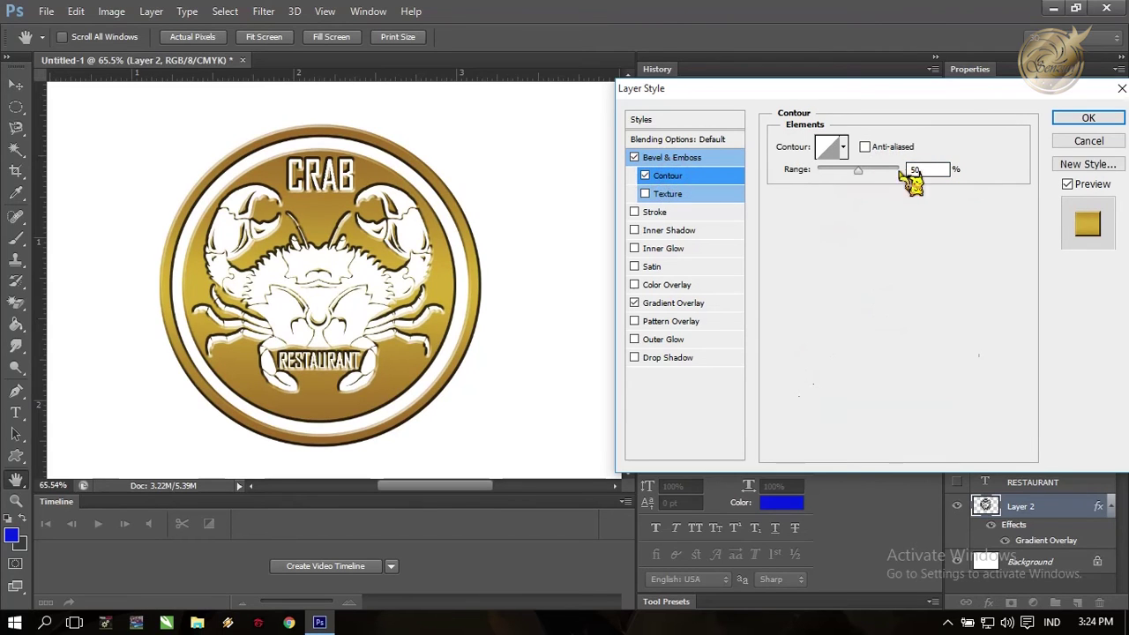
pyautogui.click(675, 215)
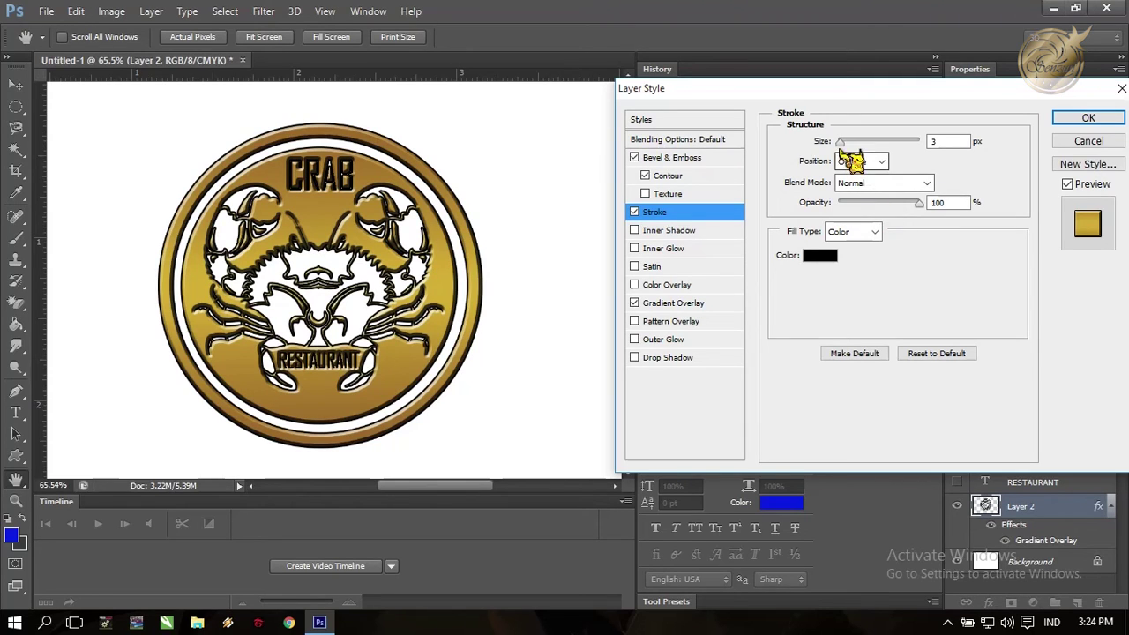
# Step: Adjust the stroke's opacity and size, and add Inner Shadow and Inner Glow
pyautogui.moveTo(920, 203); pyautogui.dragTo(957, 203)
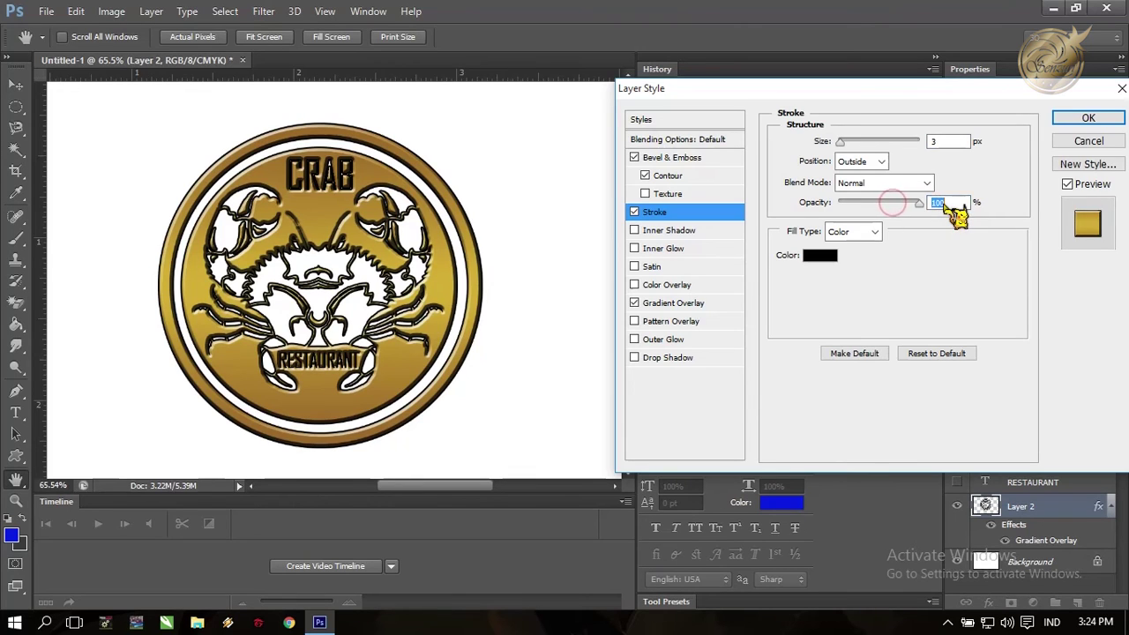
pyautogui.moveTo(841, 142)
pyautogui.mouseDown()
pyautogui.moveTo(862, 142)
pyautogui.moveTo(830, 159)
pyautogui.mouseUp()
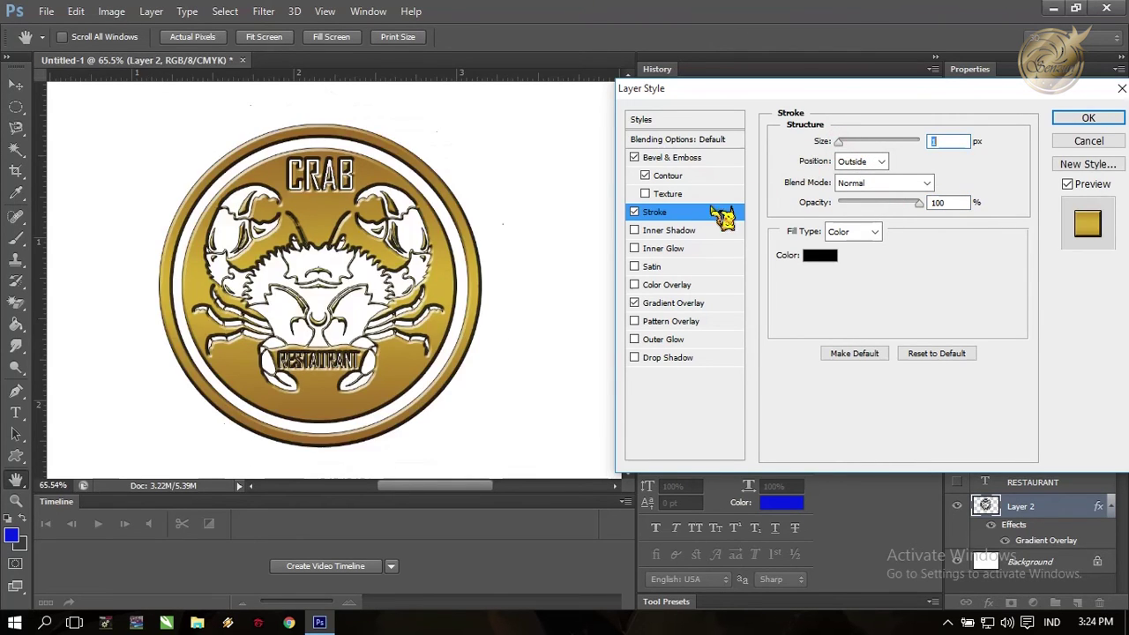
pyautogui.click(634, 230)
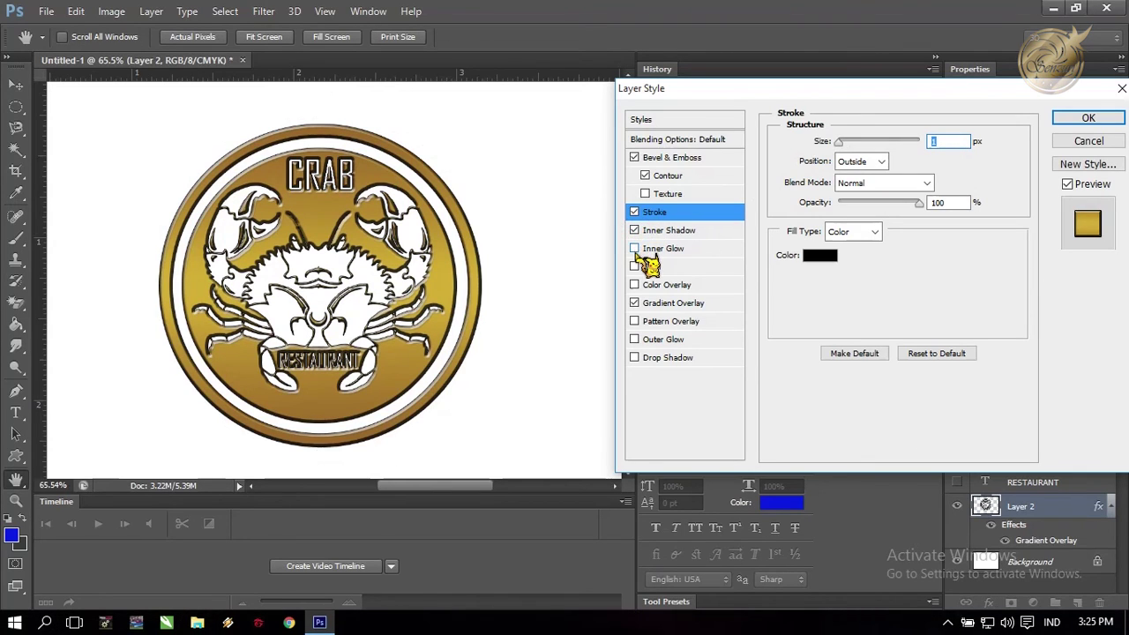
pyautogui.click(634, 248)
# Step: Lower the Inner Bevel depth to 154% with direction Up, and re-enable Contour
pyautogui.click(645, 175)
pyautogui.click(672, 157)
pyautogui.click(882, 142)
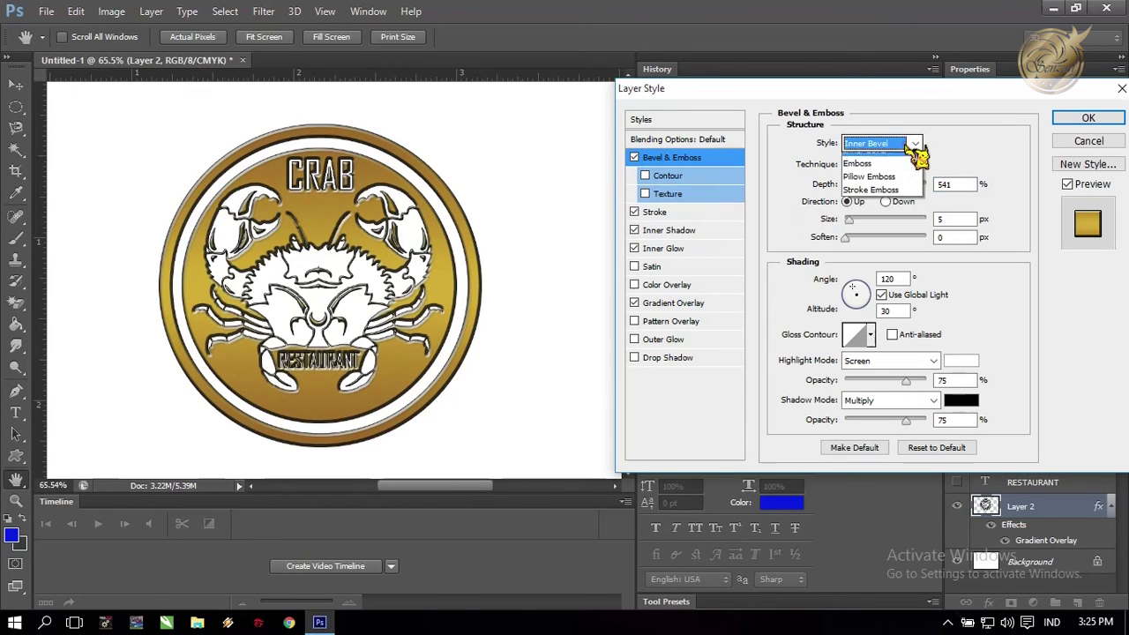
pyautogui.click(915, 146)
pyautogui.moveTo(888, 184); pyautogui.dragTo(857, 184)
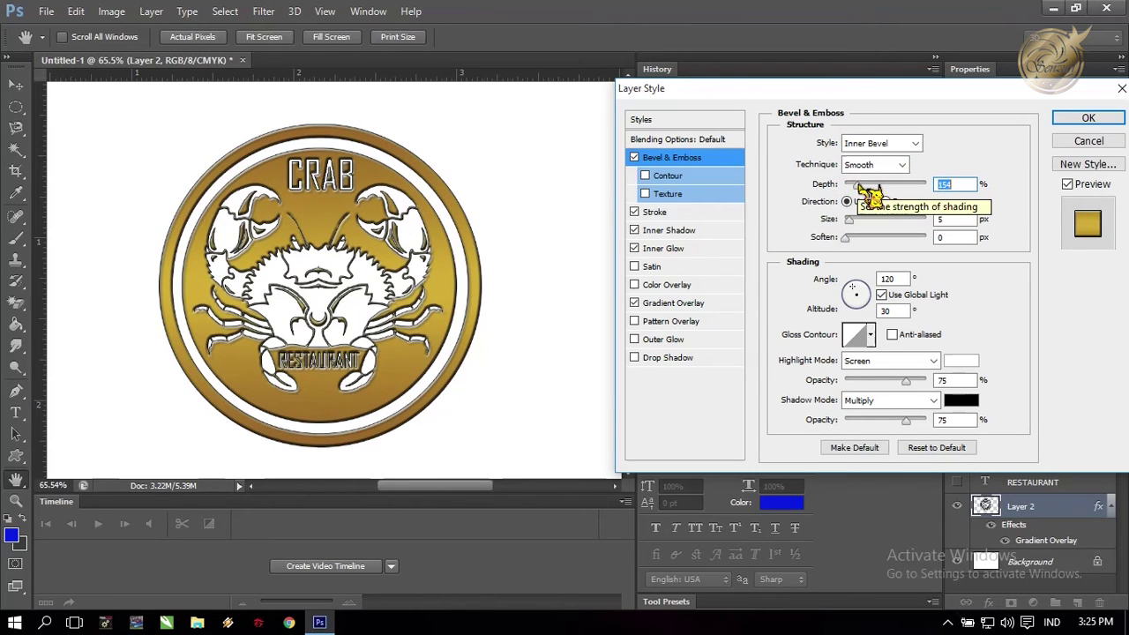
pyautogui.click(887, 202)
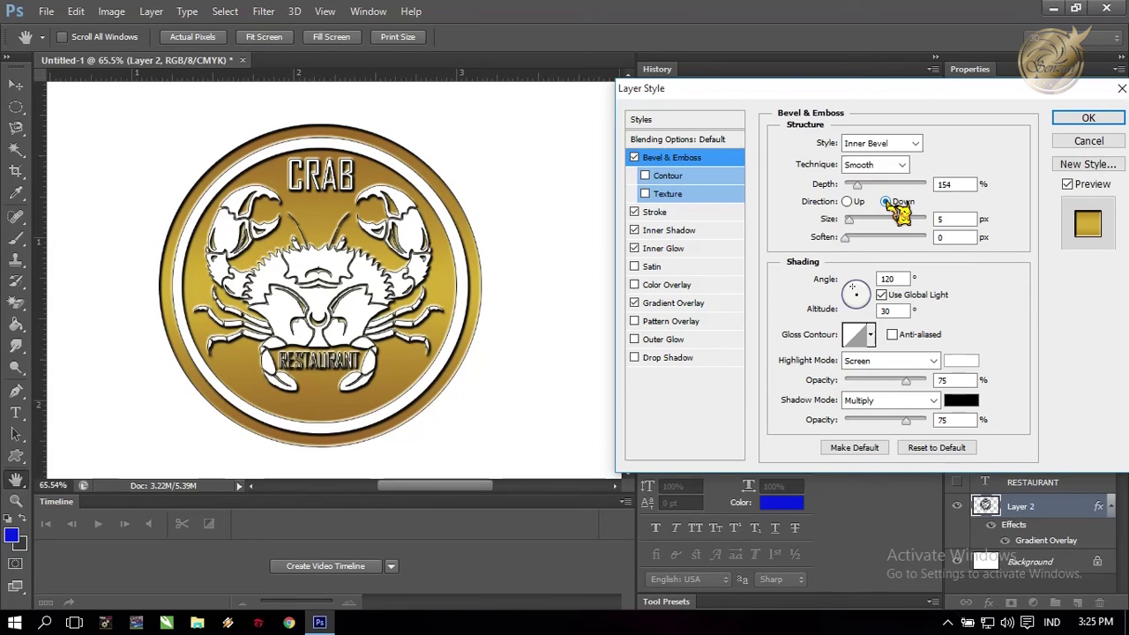
pyautogui.click(848, 202)
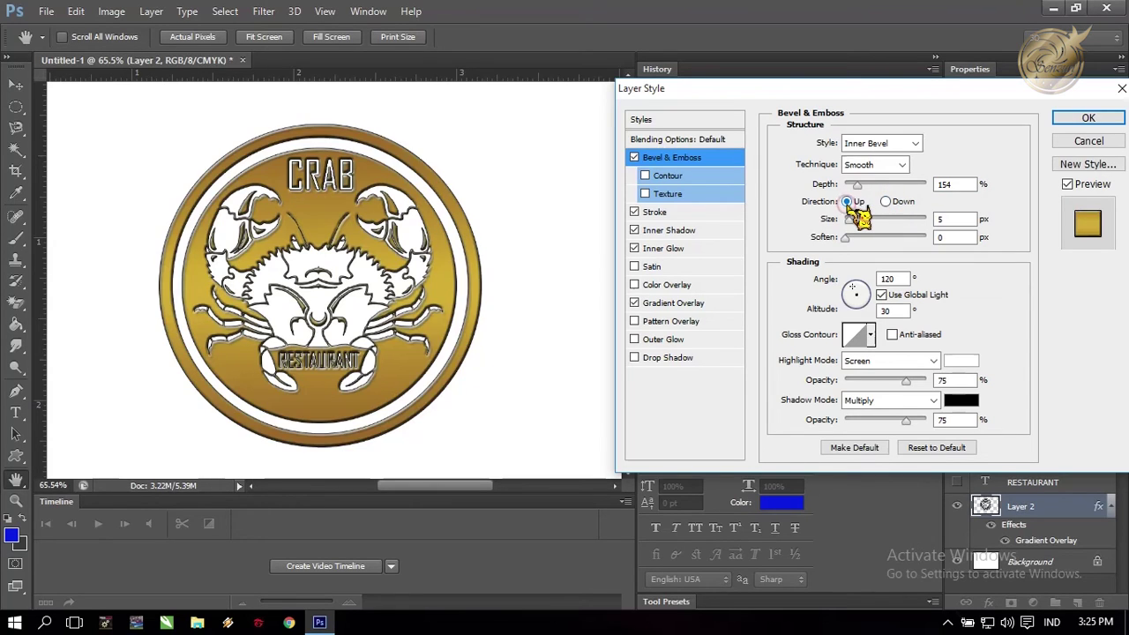
pyautogui.click(887, 202)
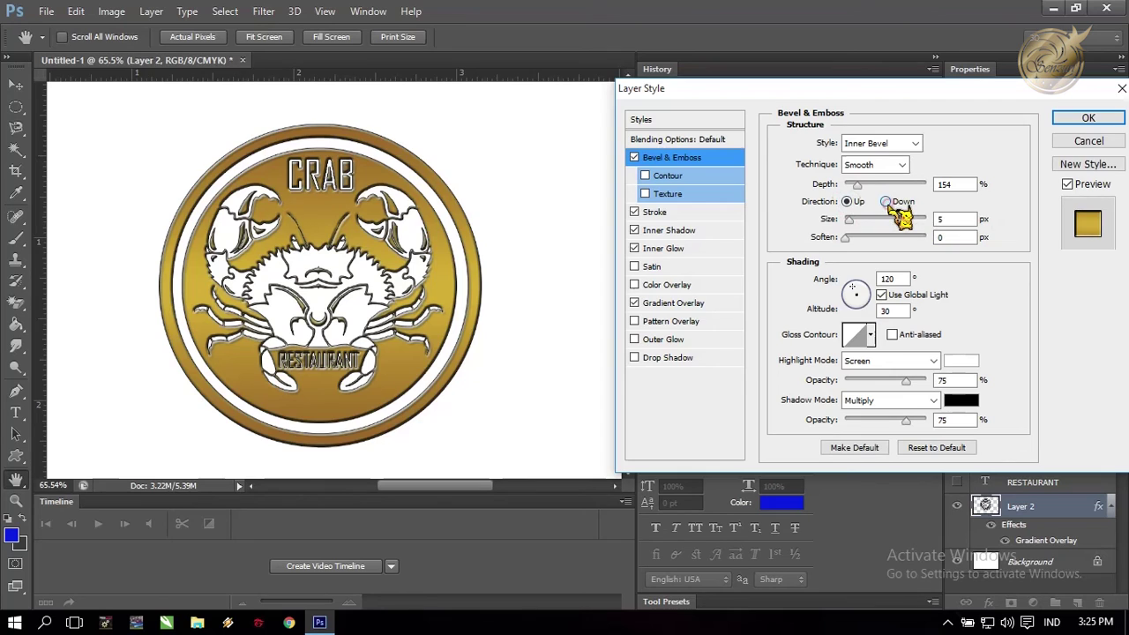
pyautogui.click(846, 201)
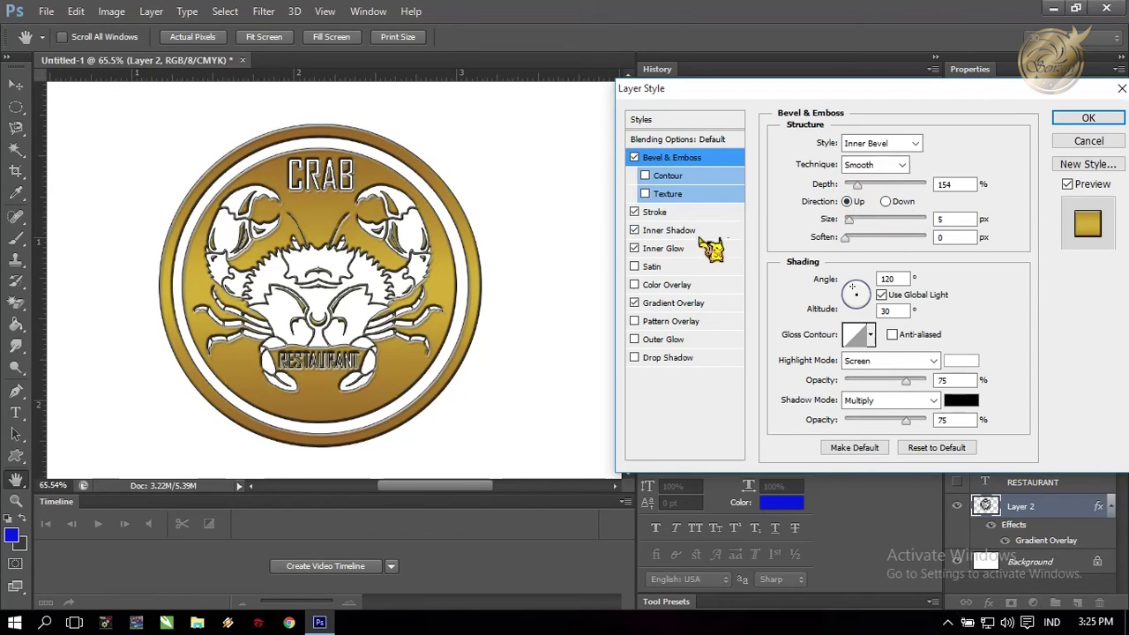
pyautogui.click(645, 177)
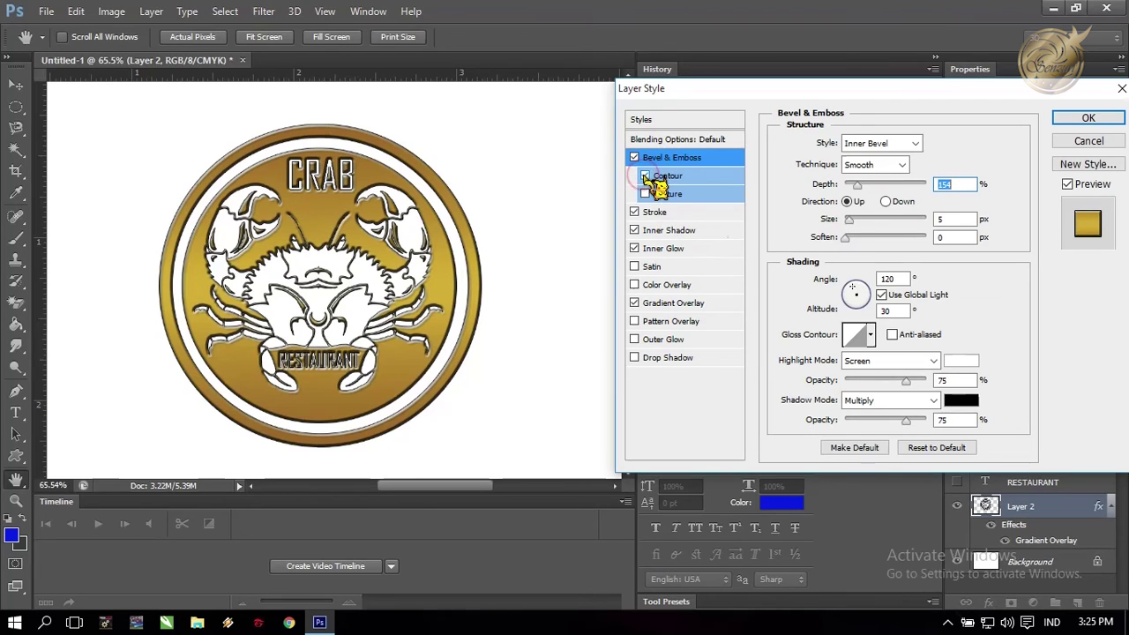
# Step: Add a near-black (030300) Outer Glow and apply the layer style
pyautogui.click(666, 341)
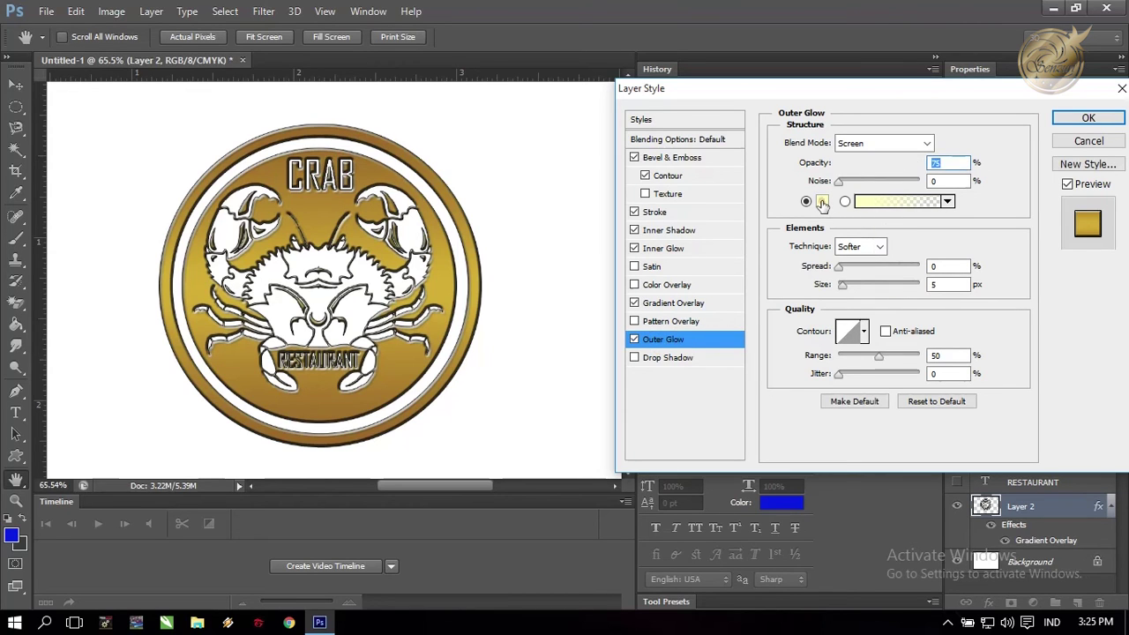
pyautogui.click(822, 202)
pyautogui.click(545, 357)
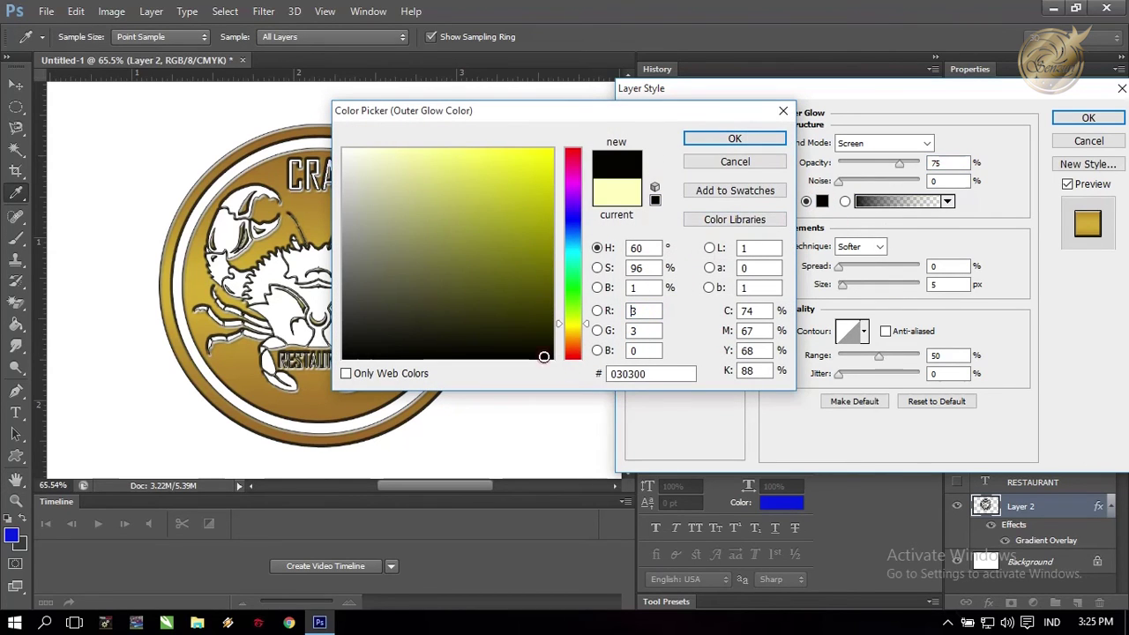
pyautogui.click(732, 140)
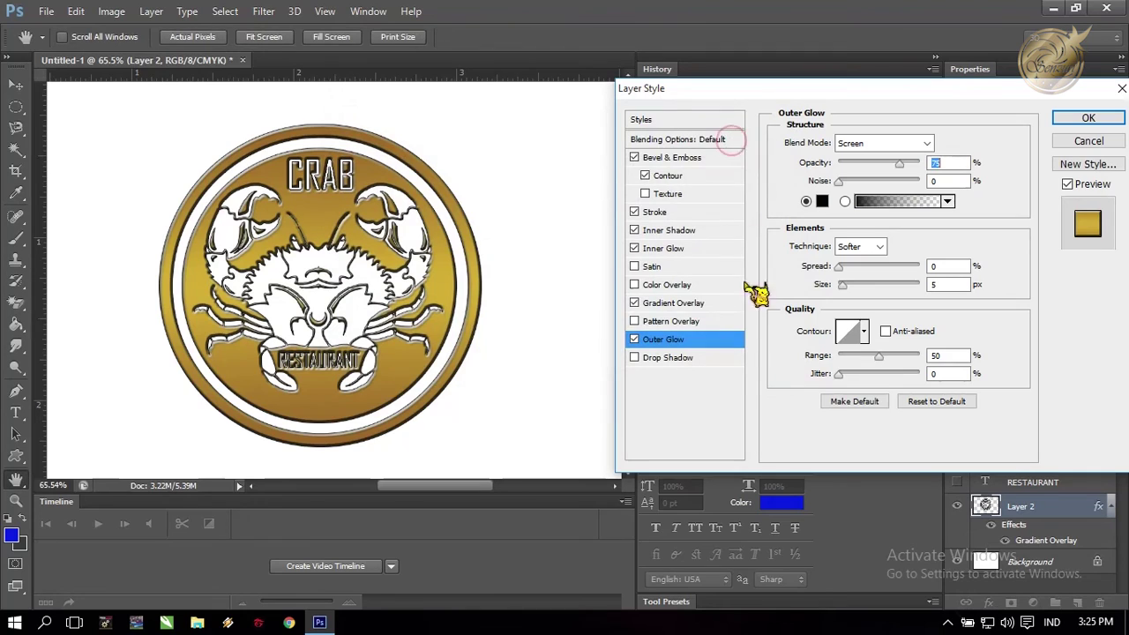
pyautogui.click(675, 247)
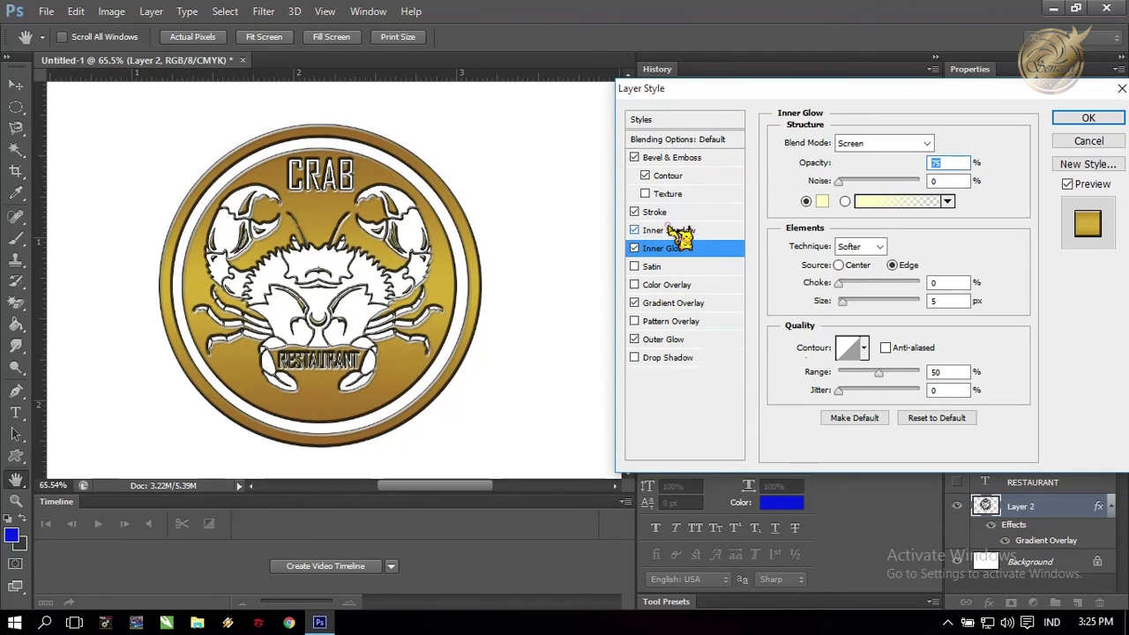
pyautogui.click(672, 229)
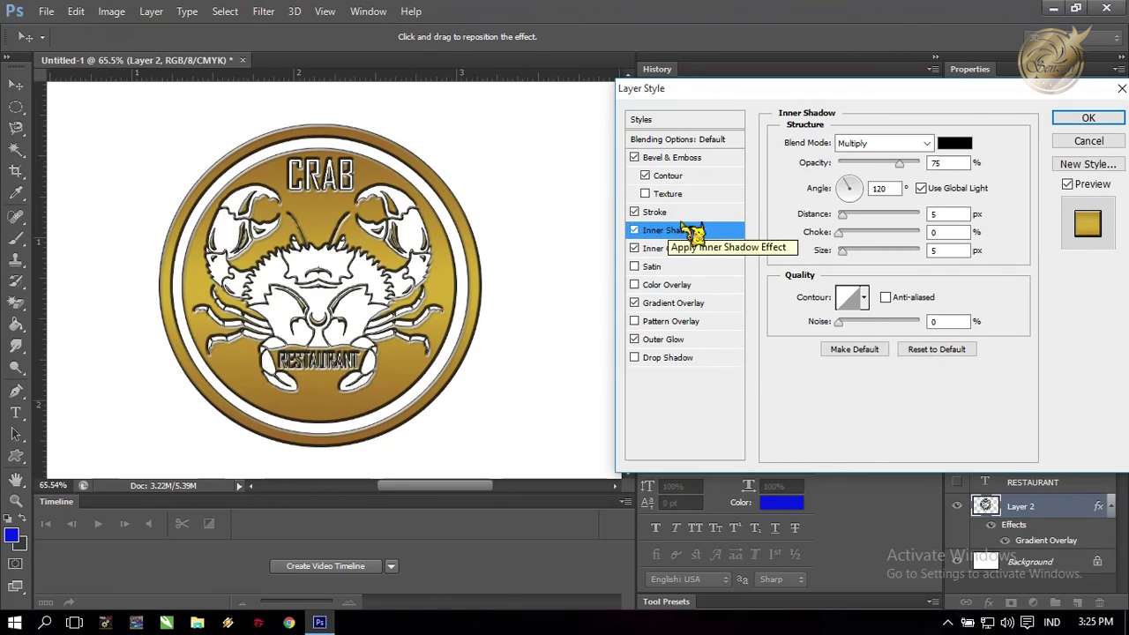
pyautogui.click(1089, 121)
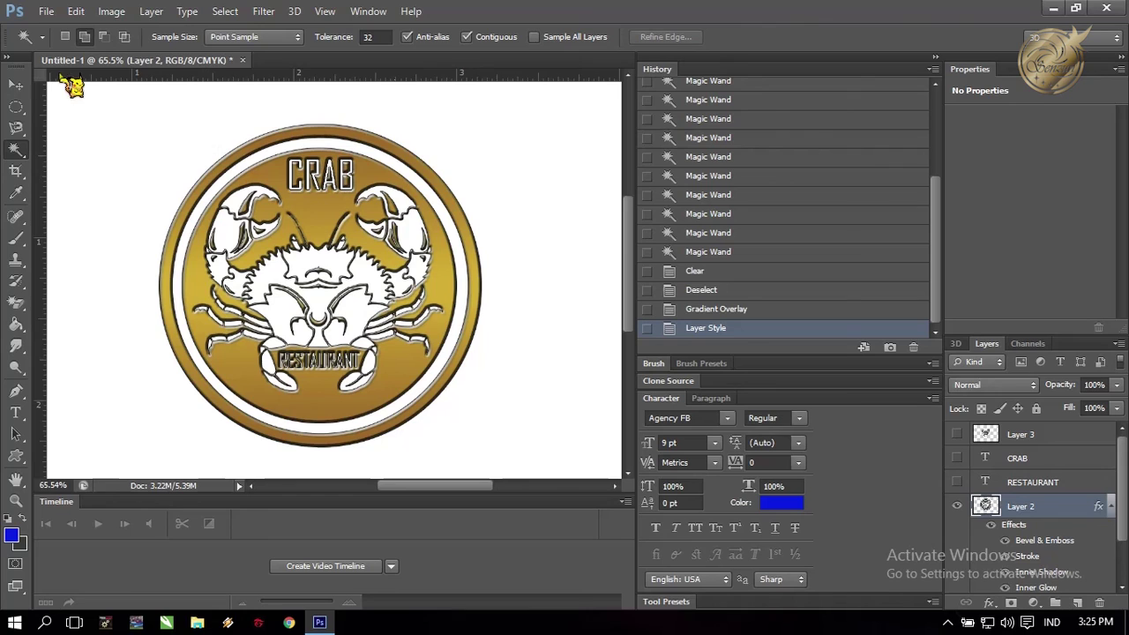
# Step: Choose Save As from the File menu for the Untitled-1 badge document
pyautogui.click(48, 12)
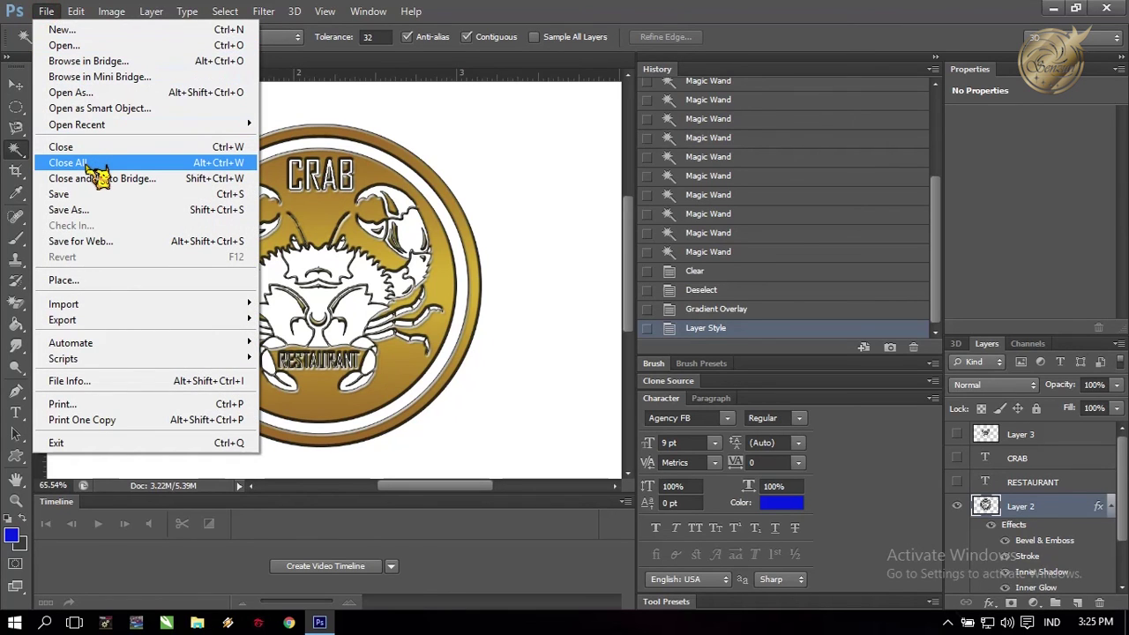
pyautogui.click(51, 15)
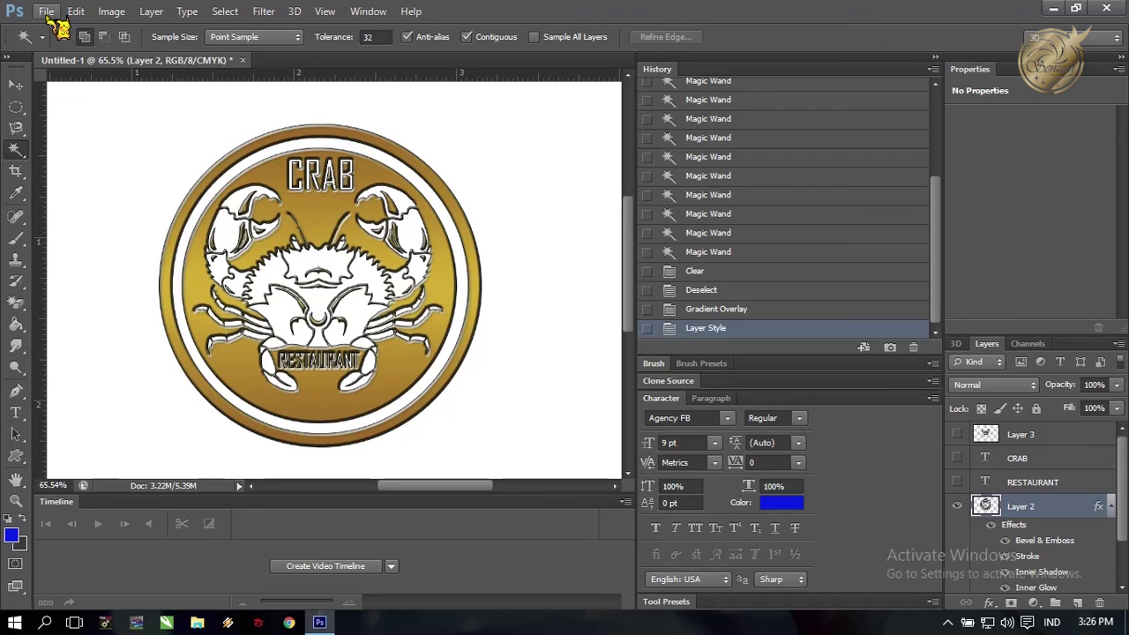
pyautogui.click(50, 12)
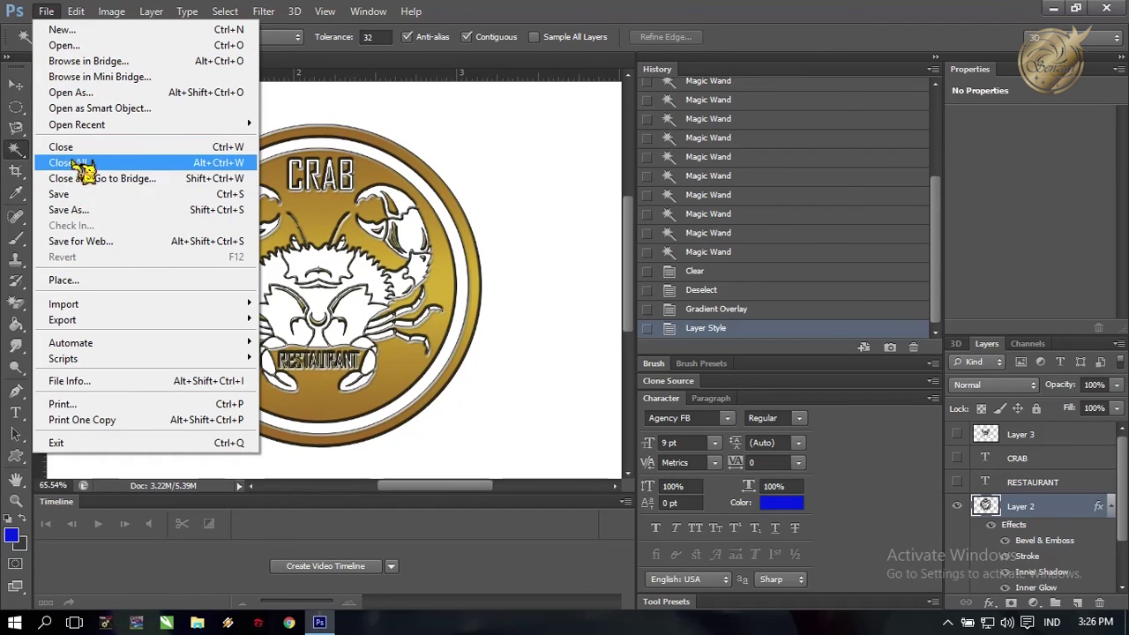
pyautogui.click(73, 201)
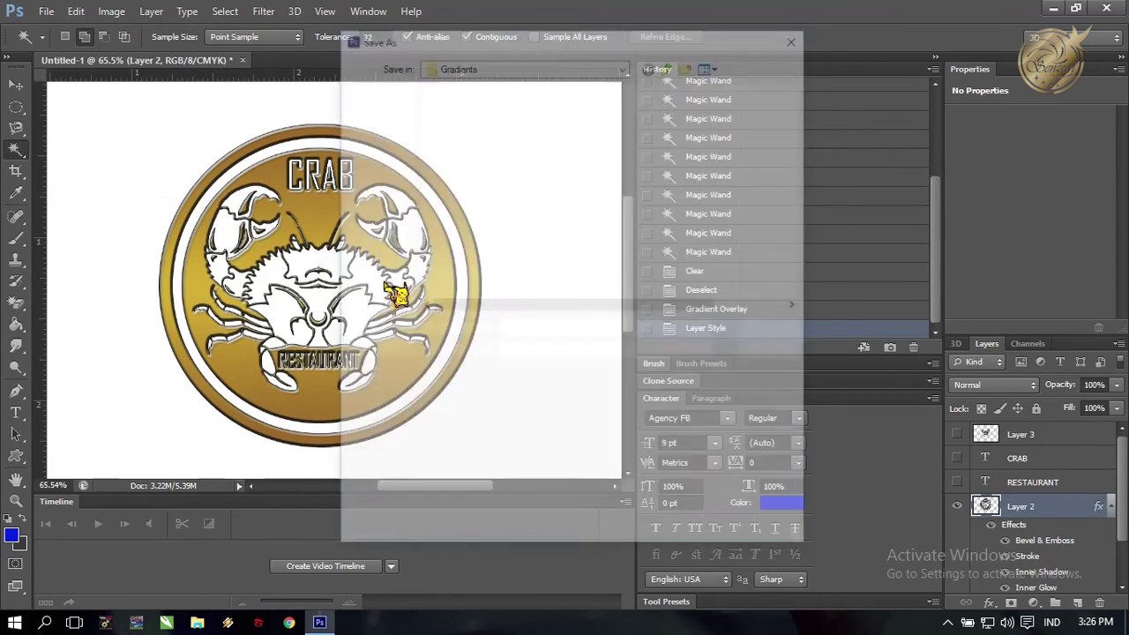
# Step: Set the save format to JPEG and select the file name to rename it LOGO CRAB
pyautogui.click(604, 352)
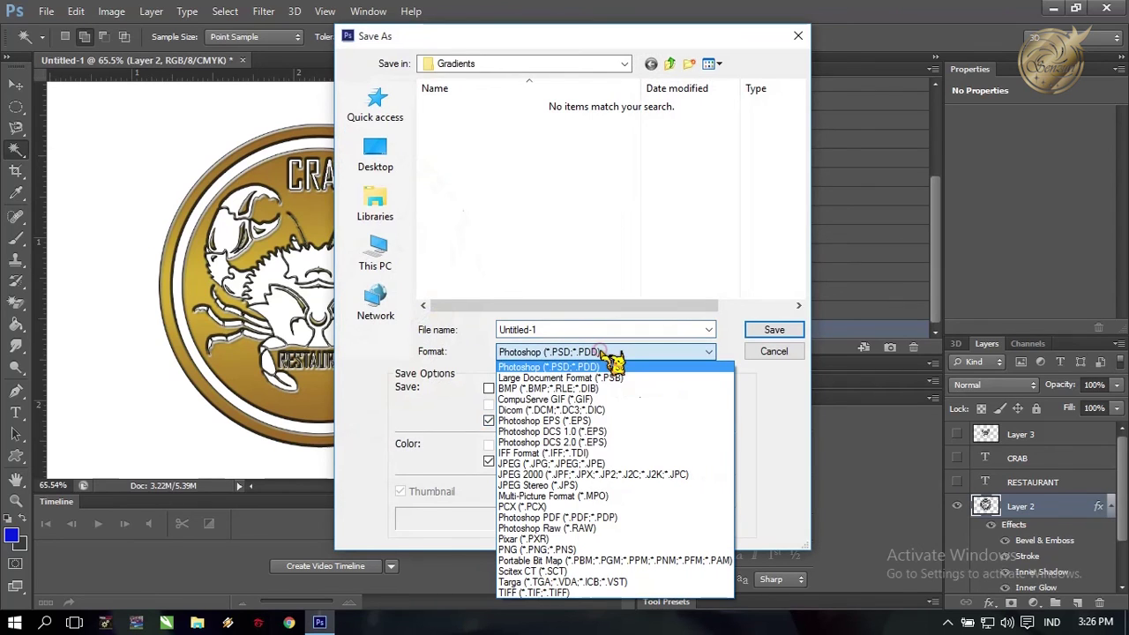
pyautogui.click(583, 464)
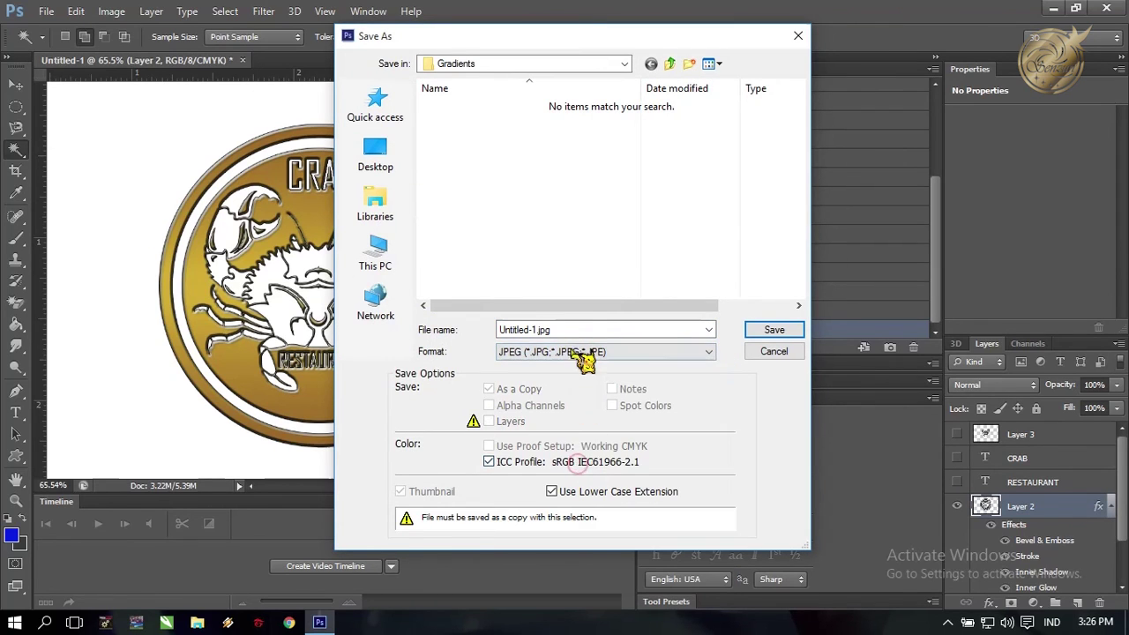
pyautogui.moveTo(561, 330); pyautogui.dragTo(494, 329)
pyautogui.write('LOGO CRAB')
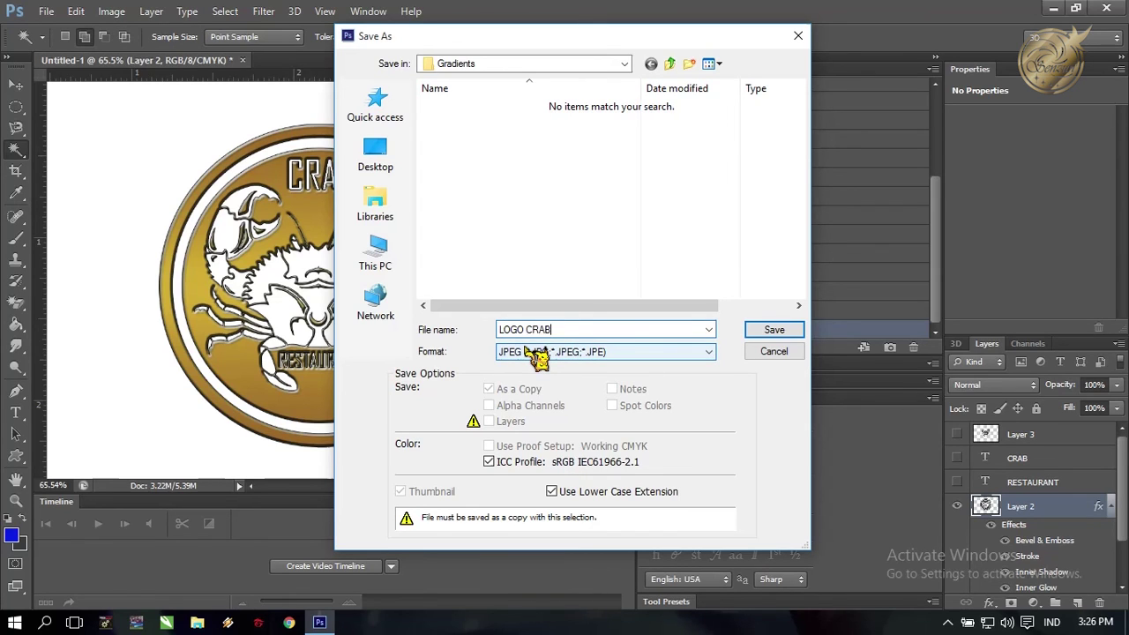
# Step: Choose the Koala folder on the koala (E:) drive as the save location
pyautogui.click(624, 63)
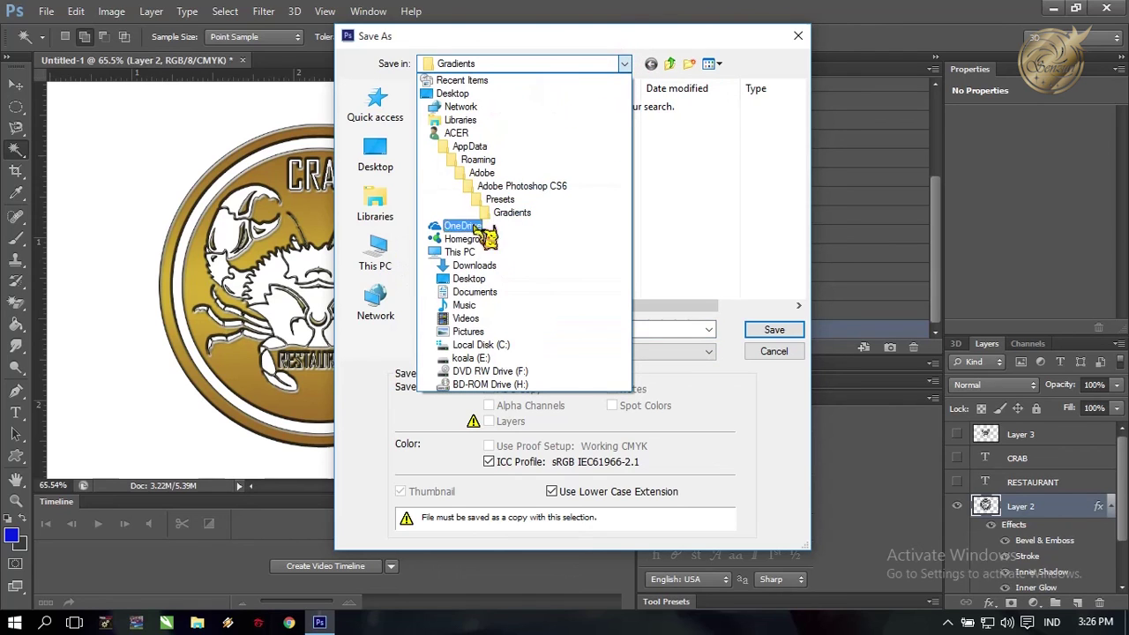
pyautogui.click(477, 358)
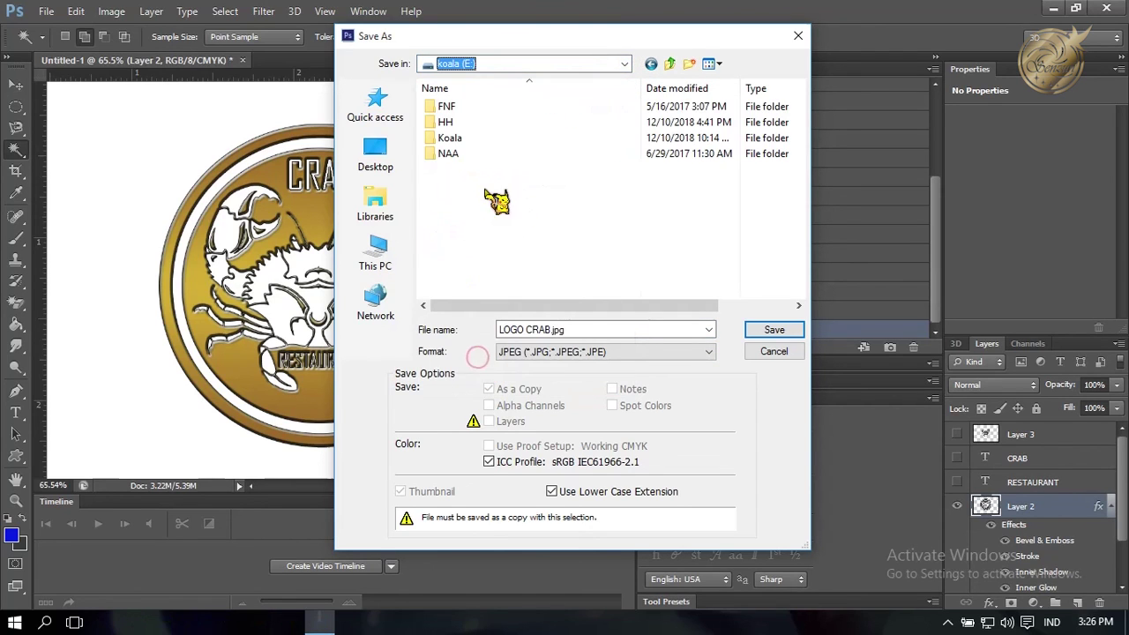
pyautogui.doubleClick(451, 138)
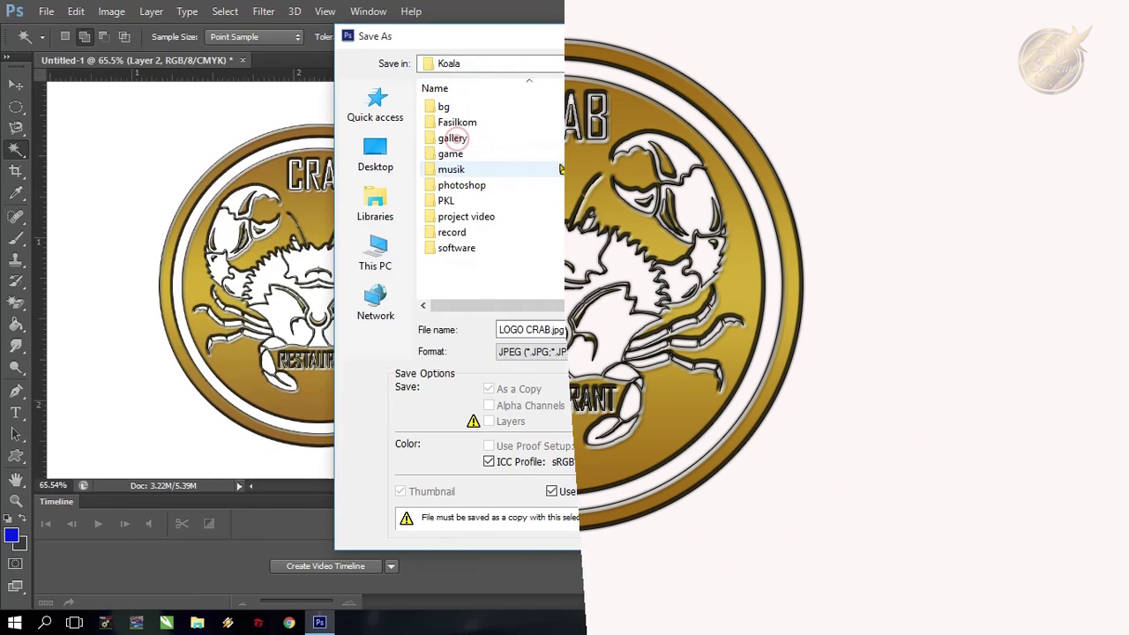